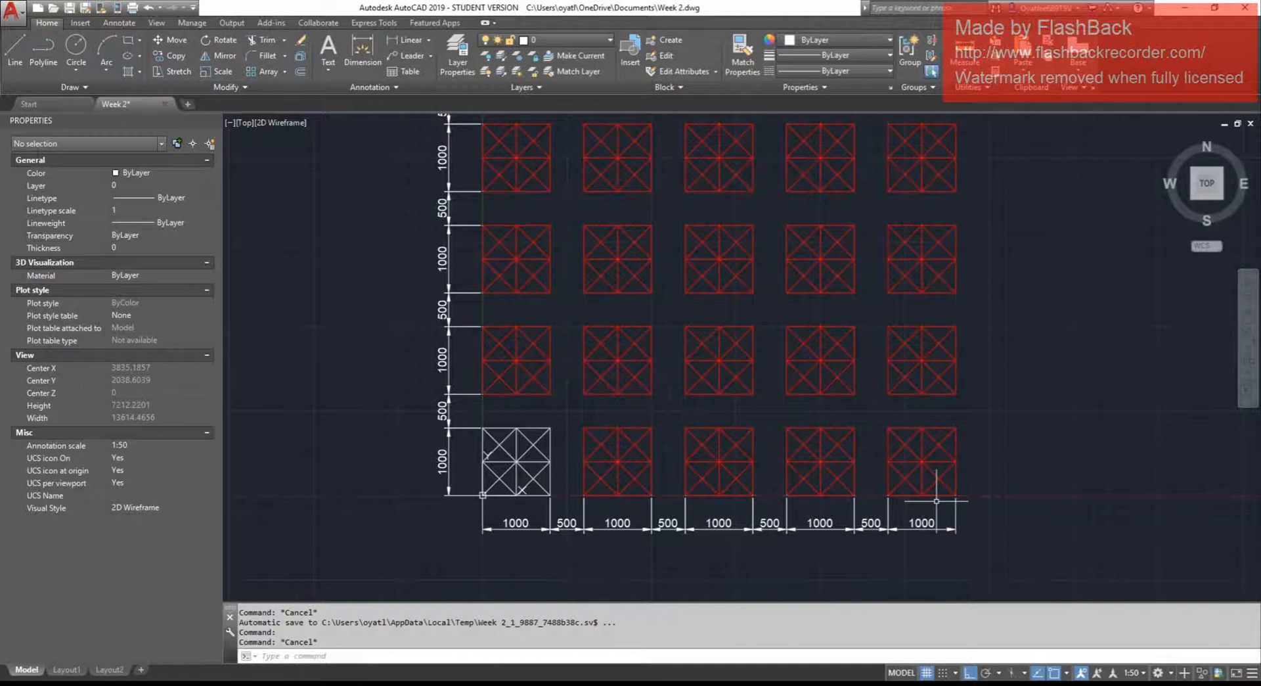
# Move the whole dimensioned grid of squares 15000 units horizontally to the right of the origin.
pyautogui.scroll(-2, 856, 532)
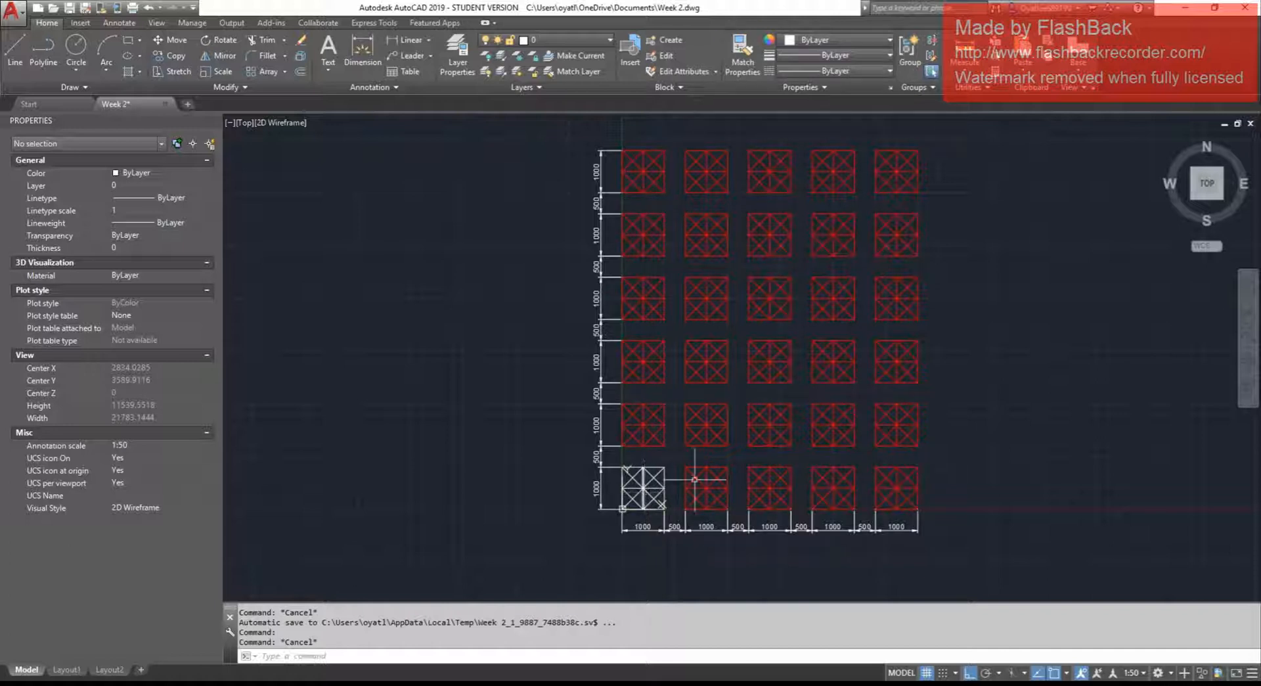
pyautogui.scroll(-4, 707, 335)
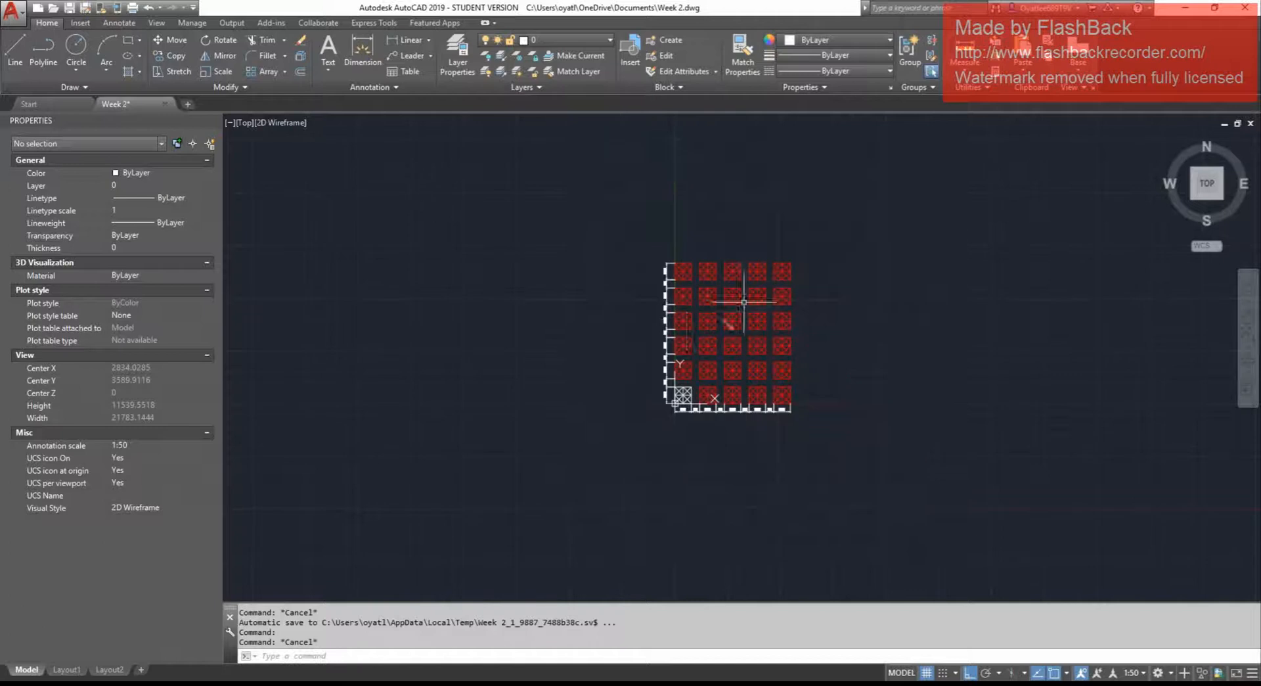
pyautogui.press('Escape')
pyautogui.press('Escape')
pyautogui.write('m')
pyautogui.press('space')
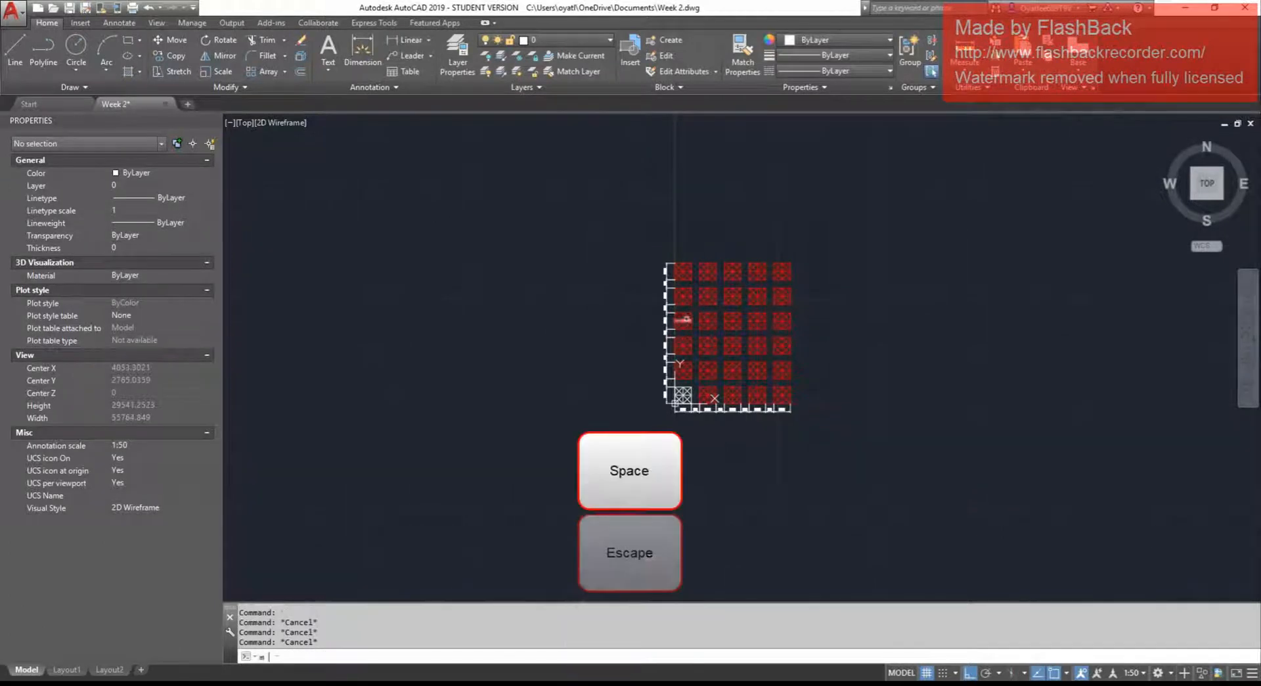
pyautogui.click(618, 212)
pyautogui.click(836, 448)
pyautogui.press('space')
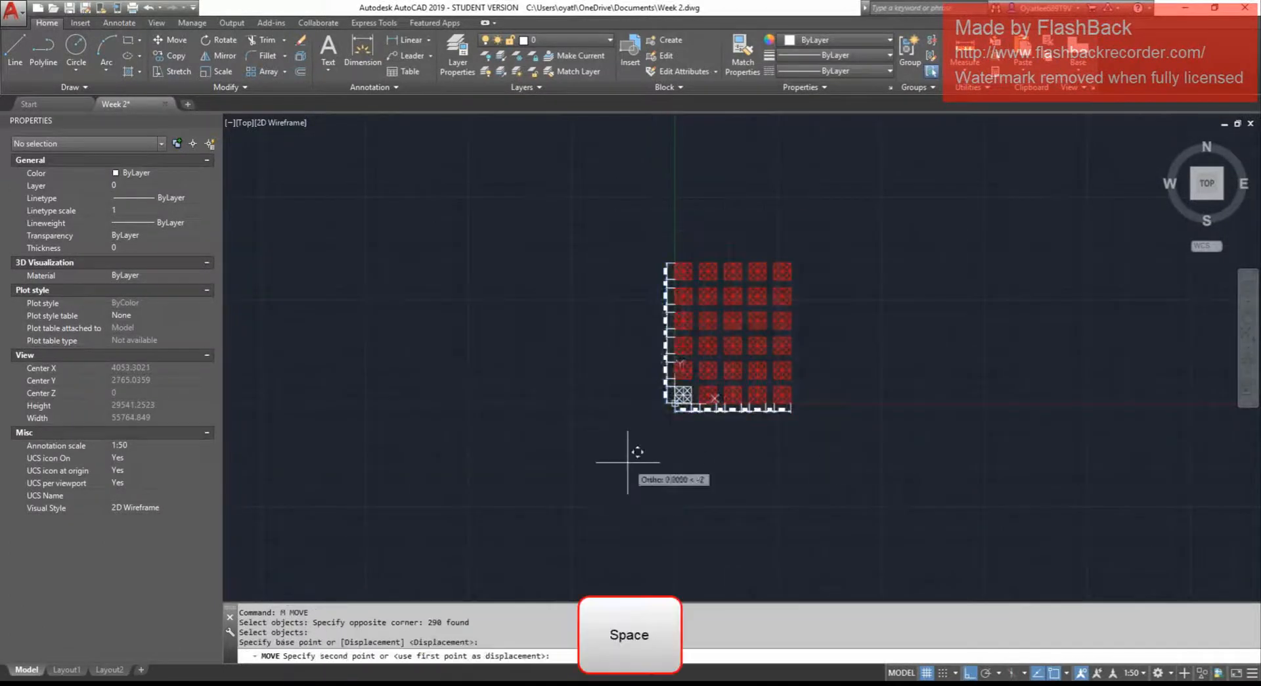
pyautogui.click(628, 462)
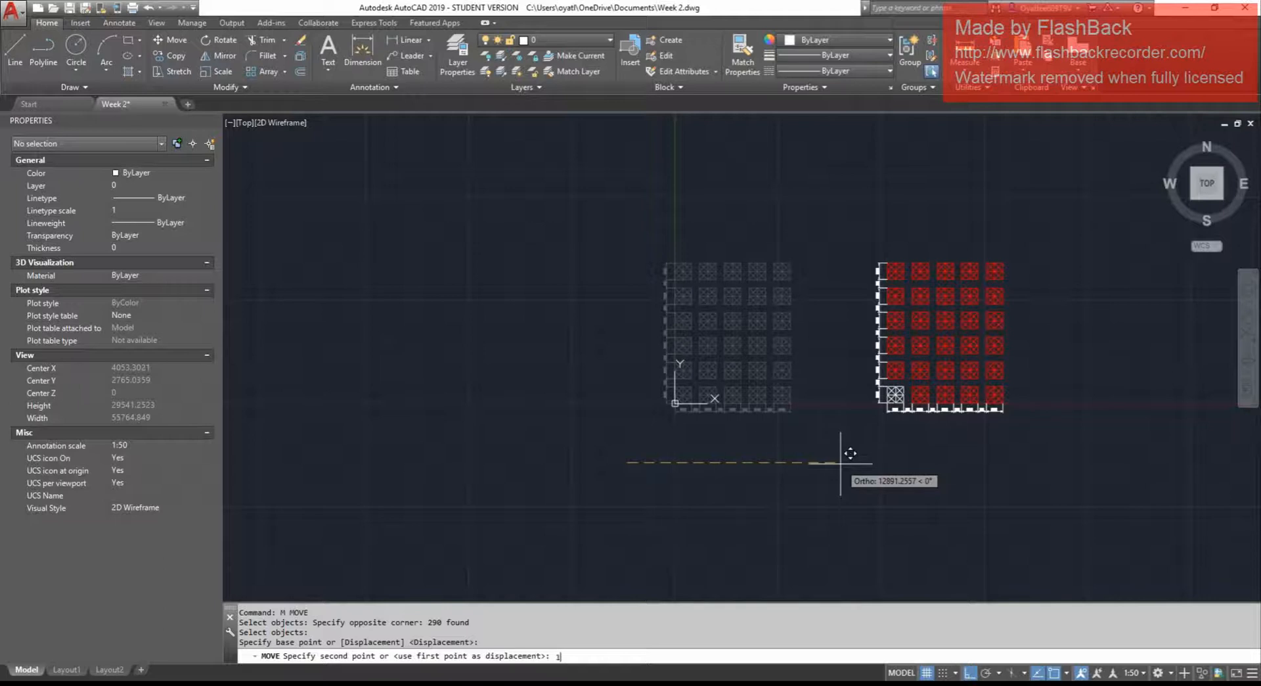
pyautogui.write('15000')
pyautogui.press('Return')
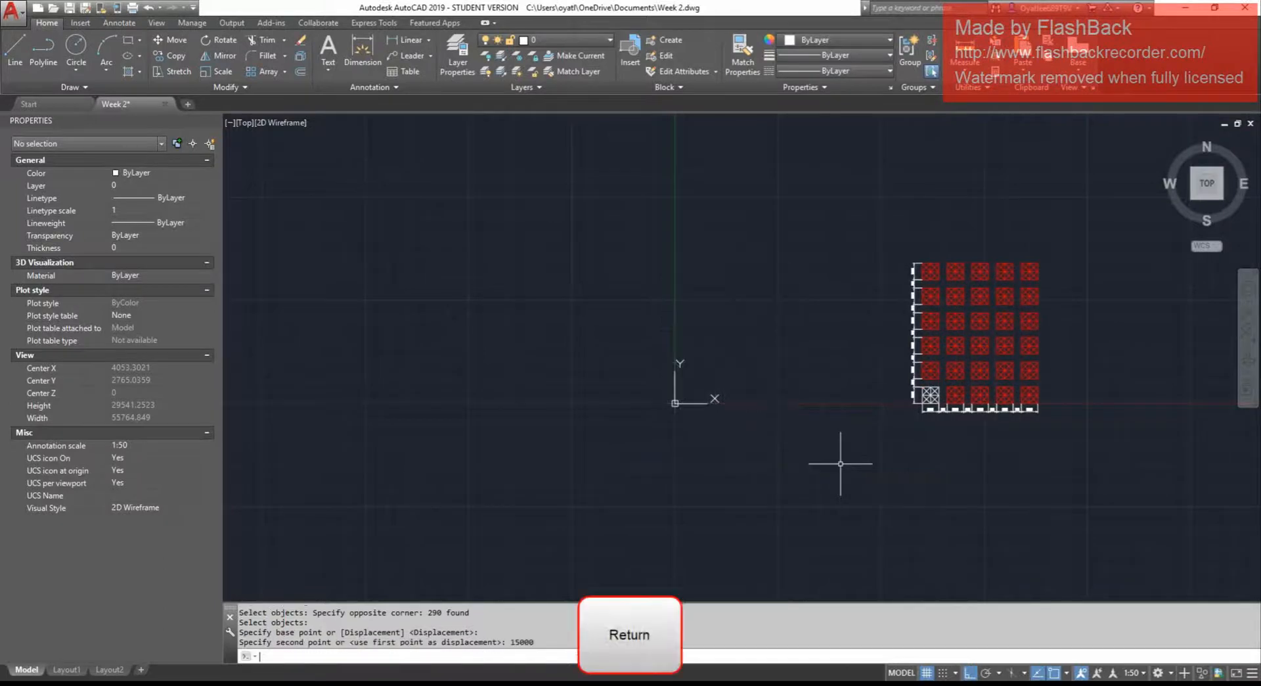
pyautogui.press('Escape')
pyautogui.scroll(6, 872, 434)
pyautogui.scroll(-6, 873, 434)
pyautogui.press('Escape')
pyautogui.press('Escape')
pyautogui.press('Escape')
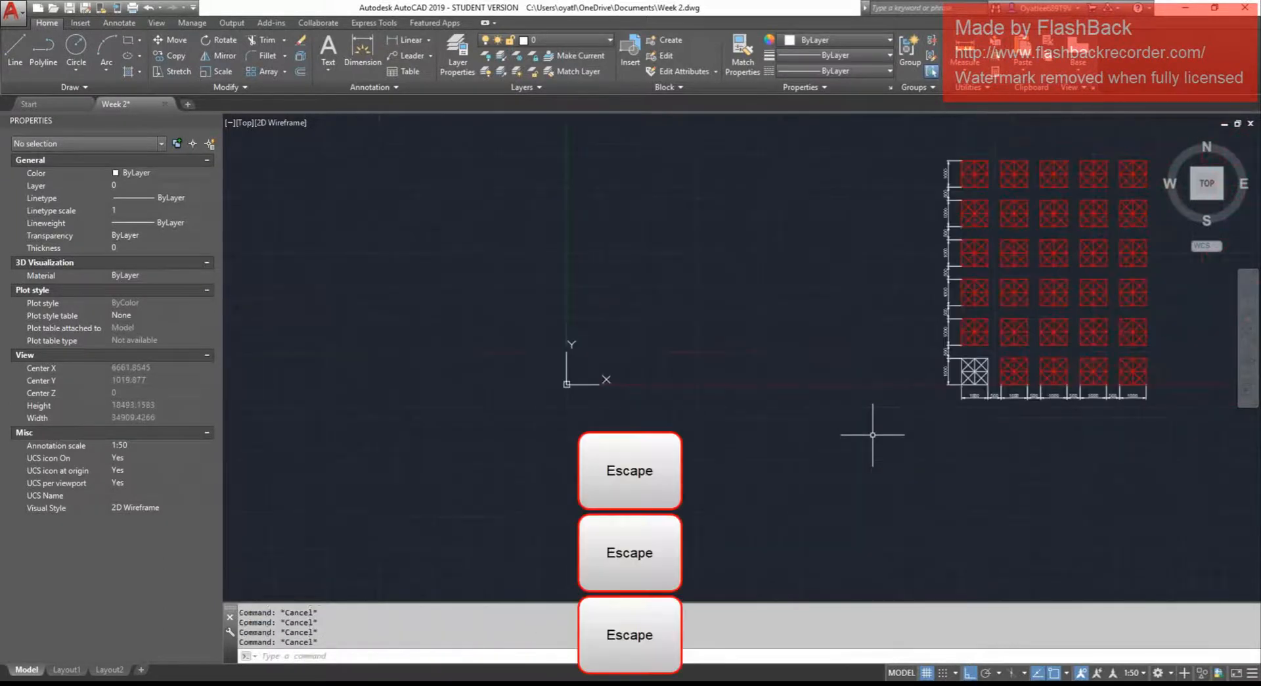
pyautogui.press('Escape')
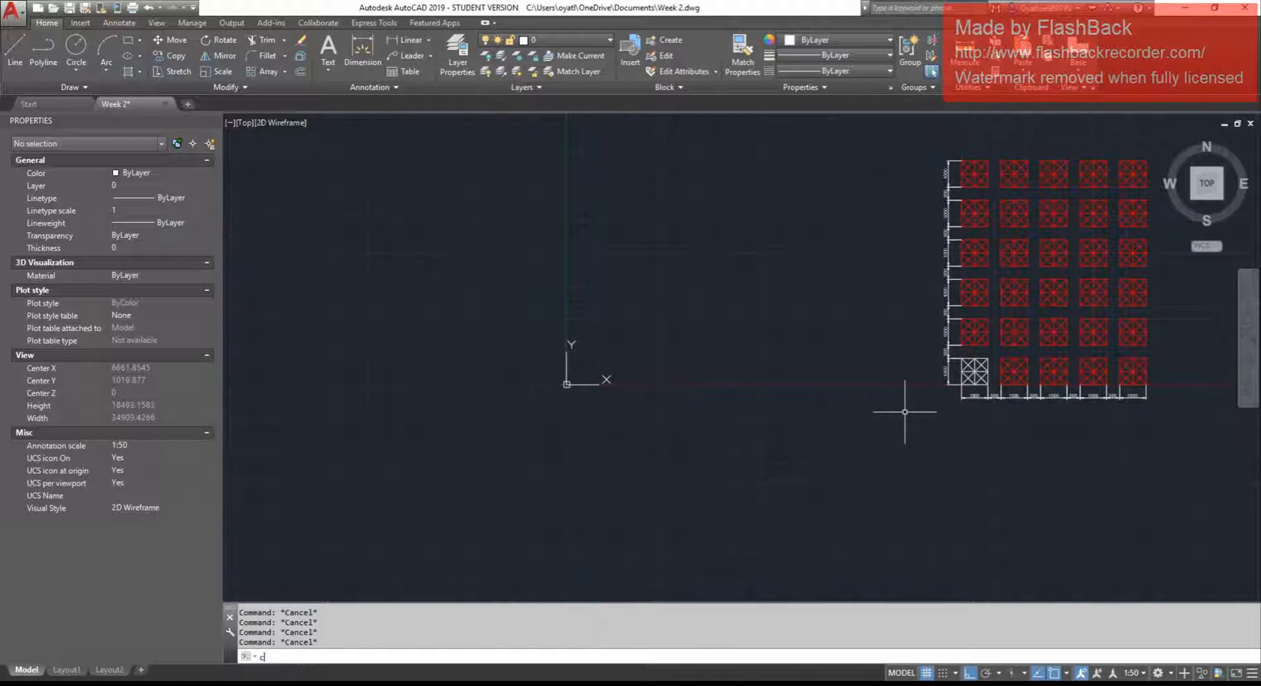
# Copy the white square from the grid's lower-left corner 15000 units to the left, back to the origin.
pyautogui.write('co')
pyautogui.press('space')
pyautogui.scroll(6, 971, 364)
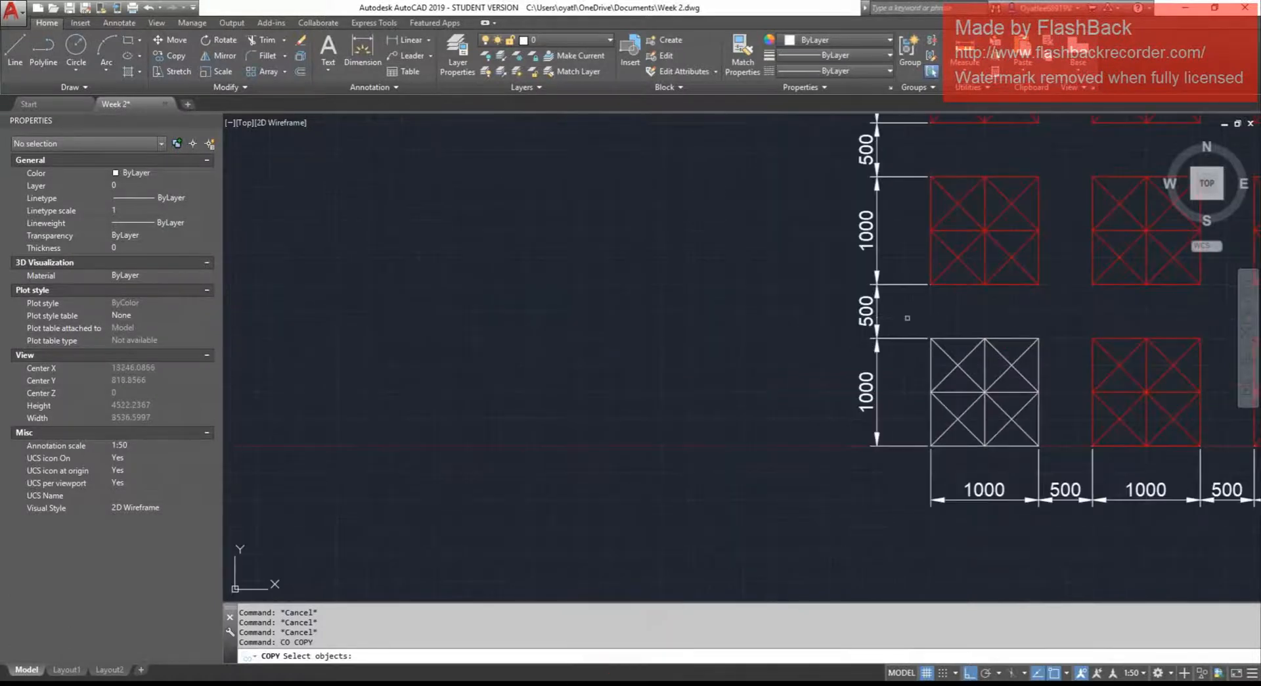
pyautogui.click(907, 317)
pyautogui.click(1062, 460)
pyautogui.press('space')
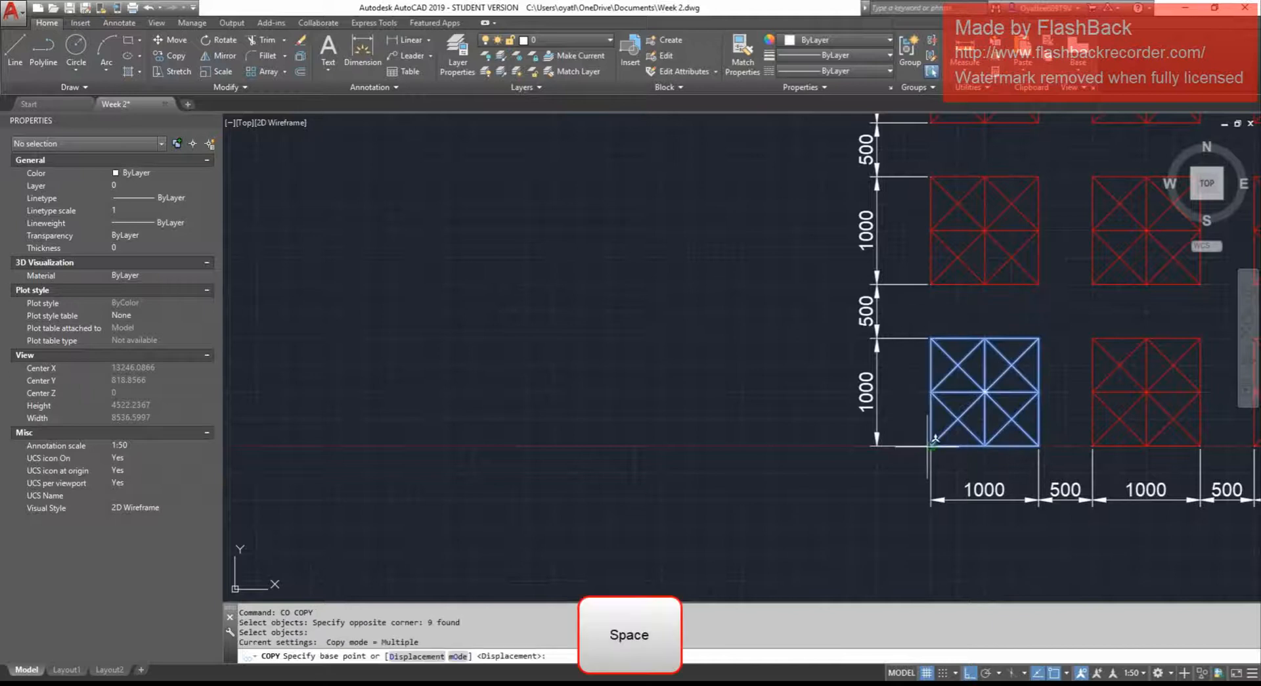
pyautogui.scroll(-8, 985, 446)
pyautogui.click(994, 444)
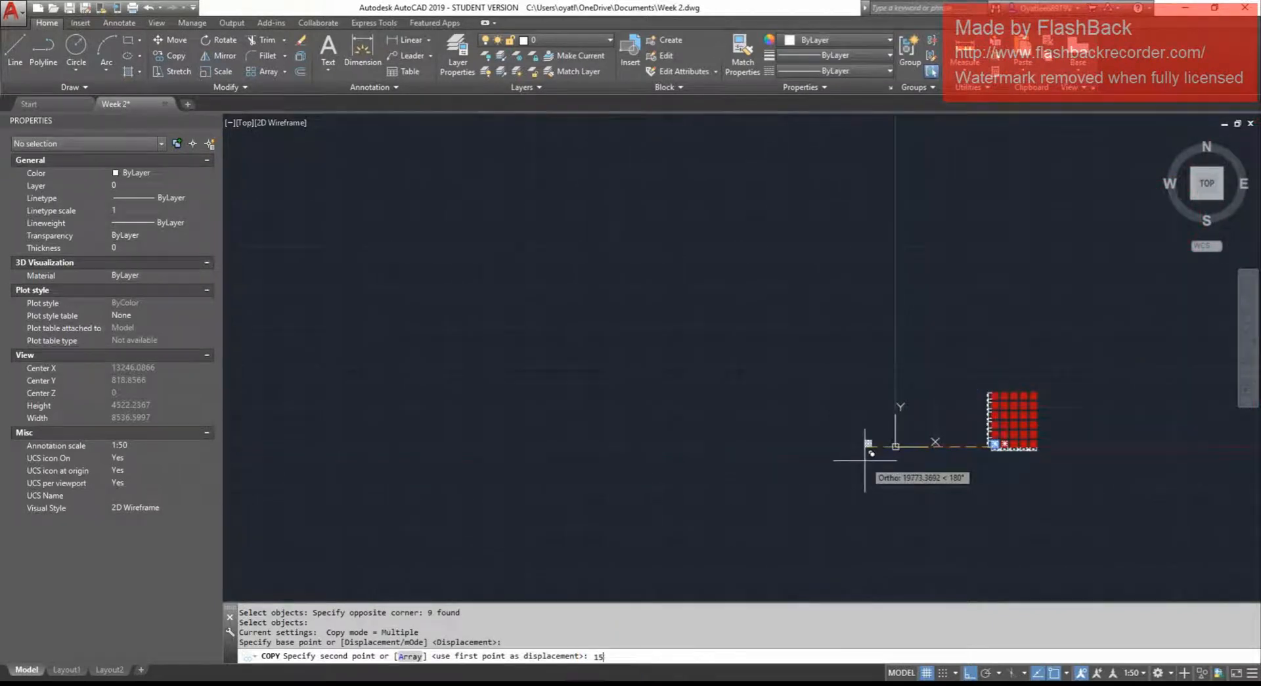
pyautogui.write('15000')
pyautogui.press('Return')
pyautogui.press('Escape')
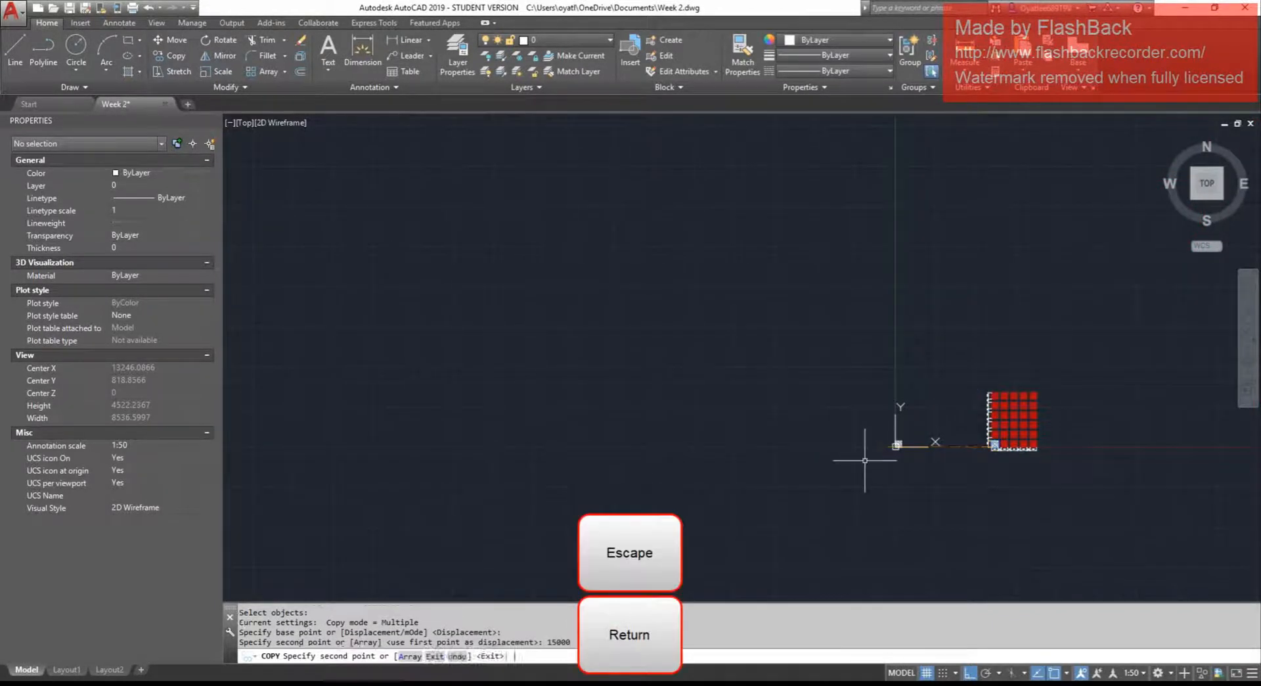
# Examine the reference grid's square sizes and gaps along its bottom row and left column, comparing it with the single square at the origin.
pyautogui.scroll(-5, 918, 445)
pyautogui.scroll(-4, 919, 446)
pyautogui.moveTo(1029, 452); pyautogui.dragTo(780, 394, button='middle')
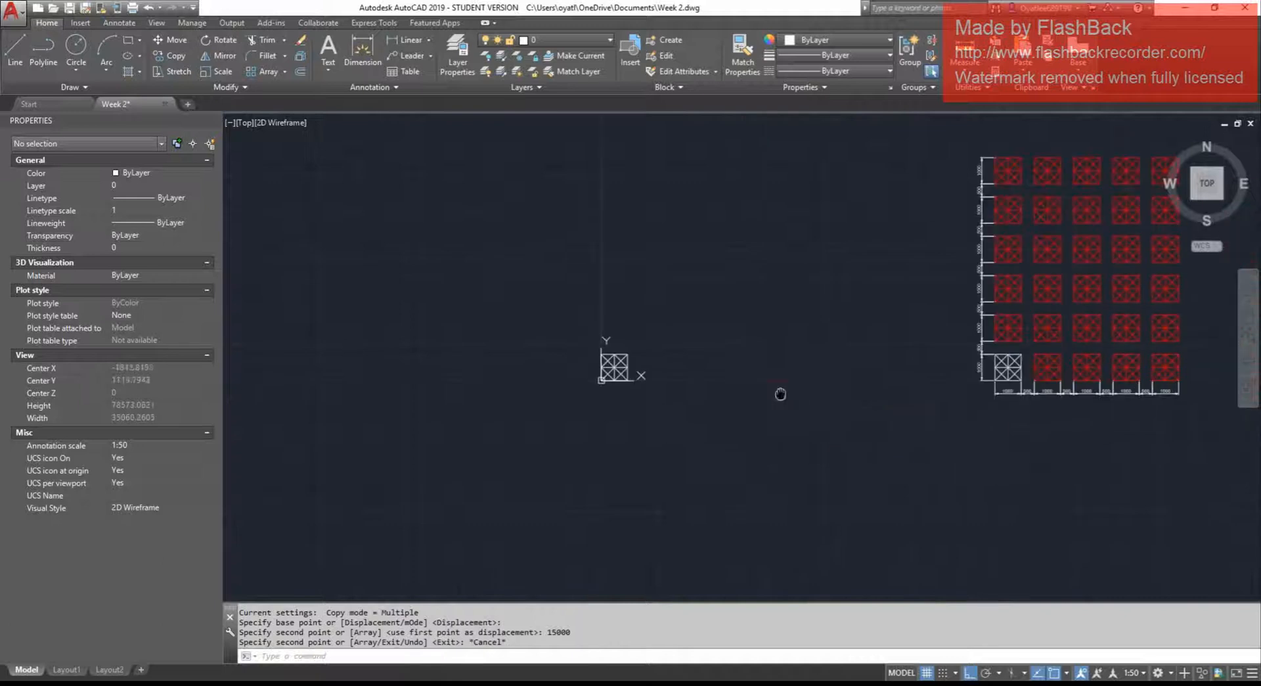
pyautogui.moveTo(1000, 386); pyautogui.dragTo(945, 400, button='middle')
pyautogui.moveTo(861, 393); pyautogui.dragTo(830, 400, button='middle')
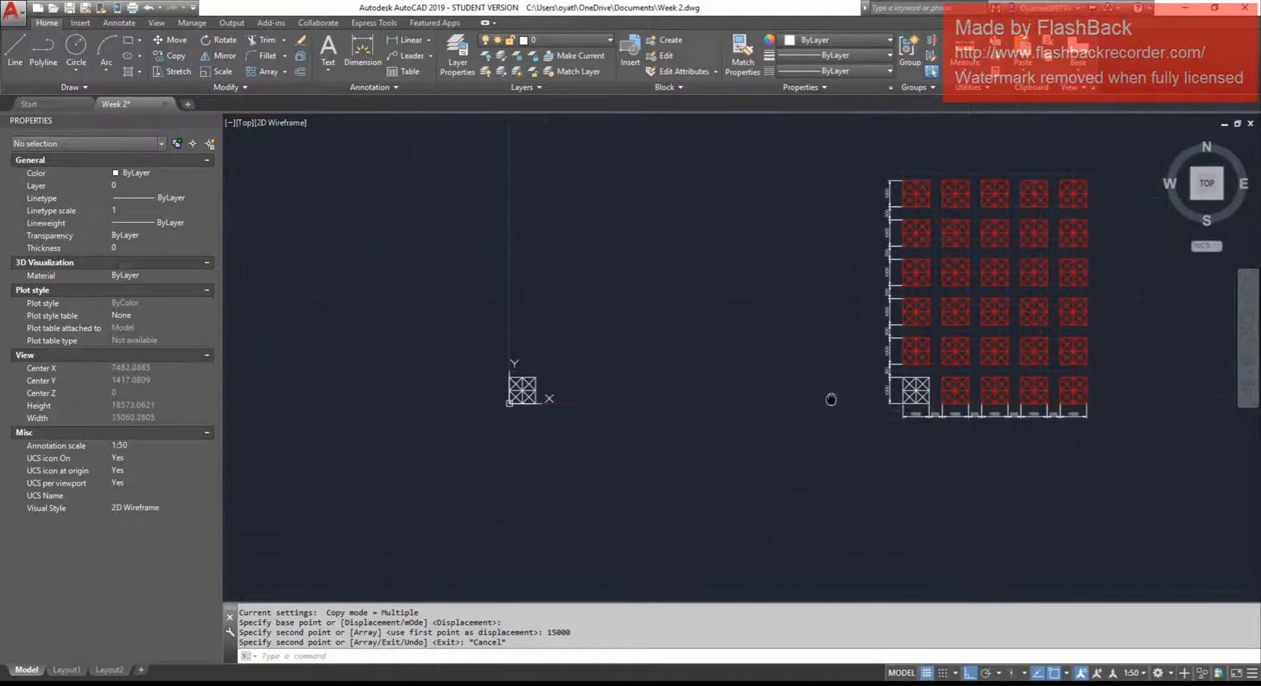
pyautogui.scroll(3, 976, 446)
pyautogui.scroll(3, 969, 442)
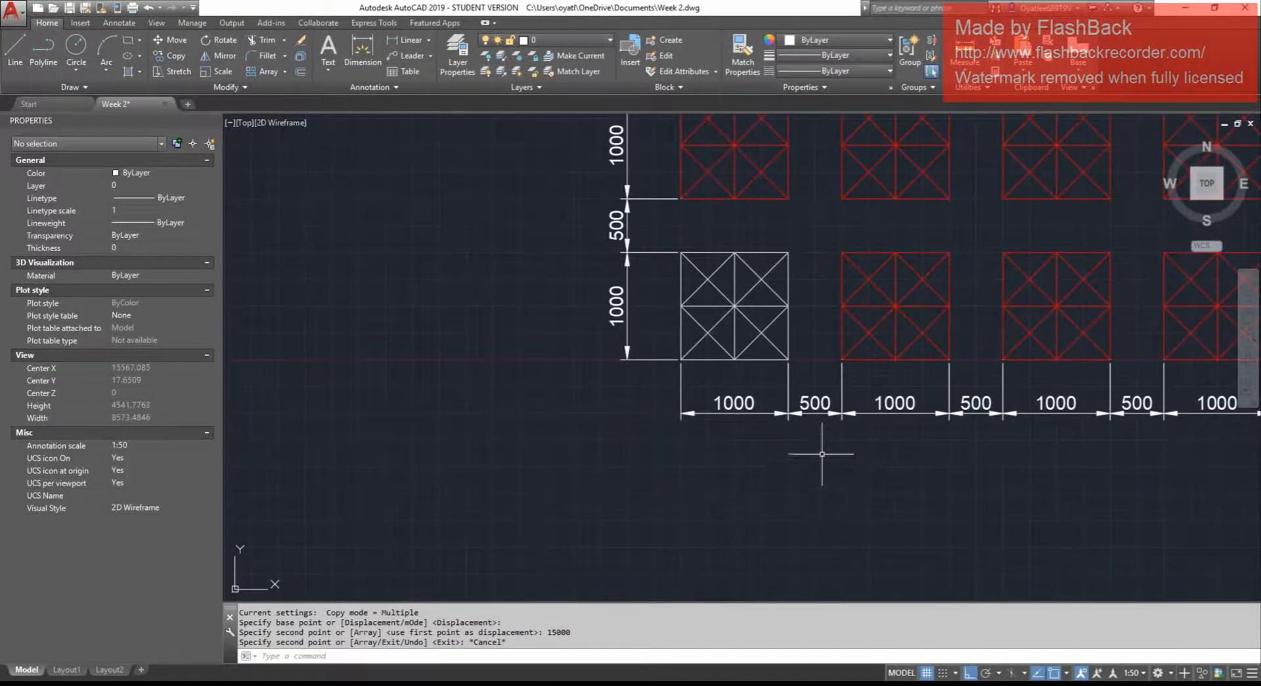
pyautogui.scroll(-3, 822, 454)
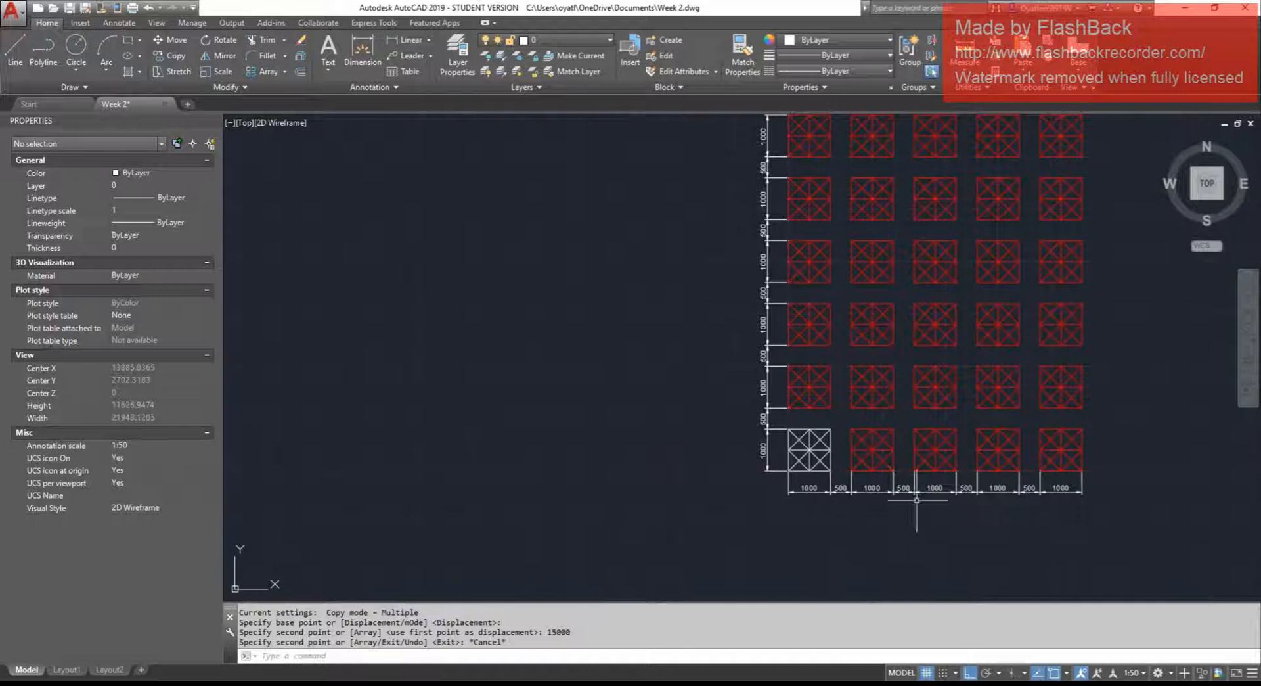
pyautogui.moveTo(869, 467)
pyautogui.mouseDown(button='middle')
pyautogui.moveTo(929, 506)
pyautogui.moveTo(893, 513)
pyautogui.mouseUp(button='middle')
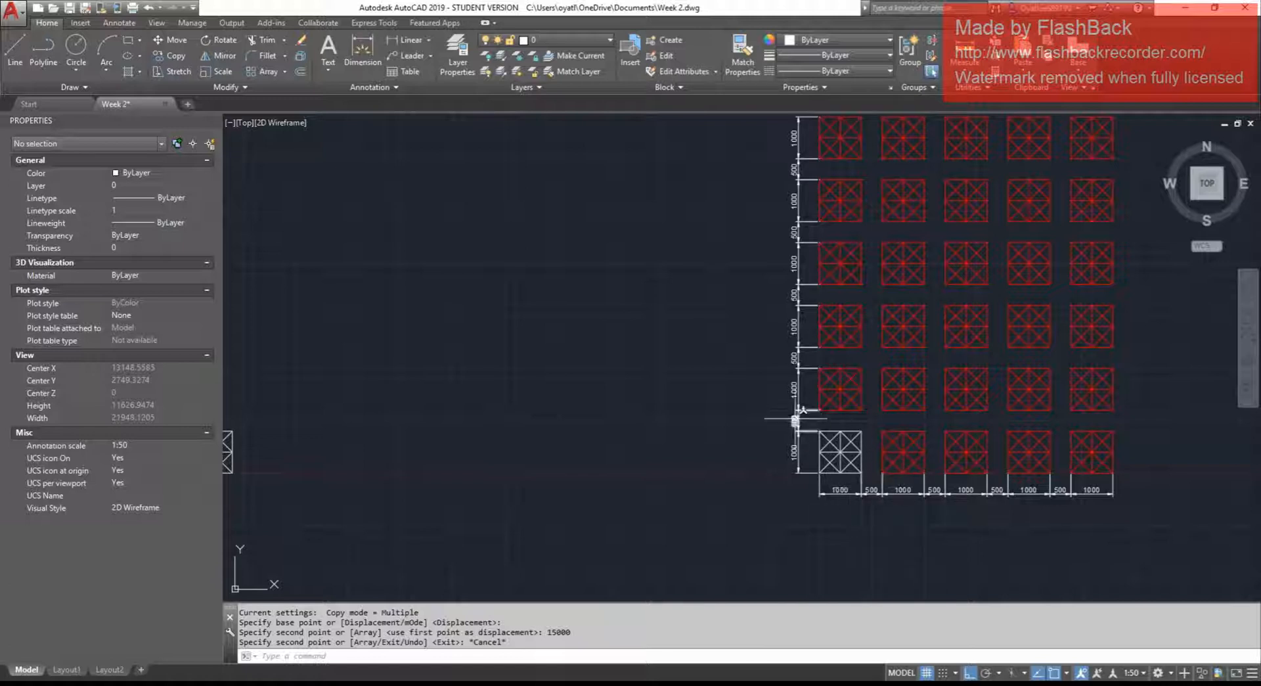
pyautogui.scroll(3, 858, 519)
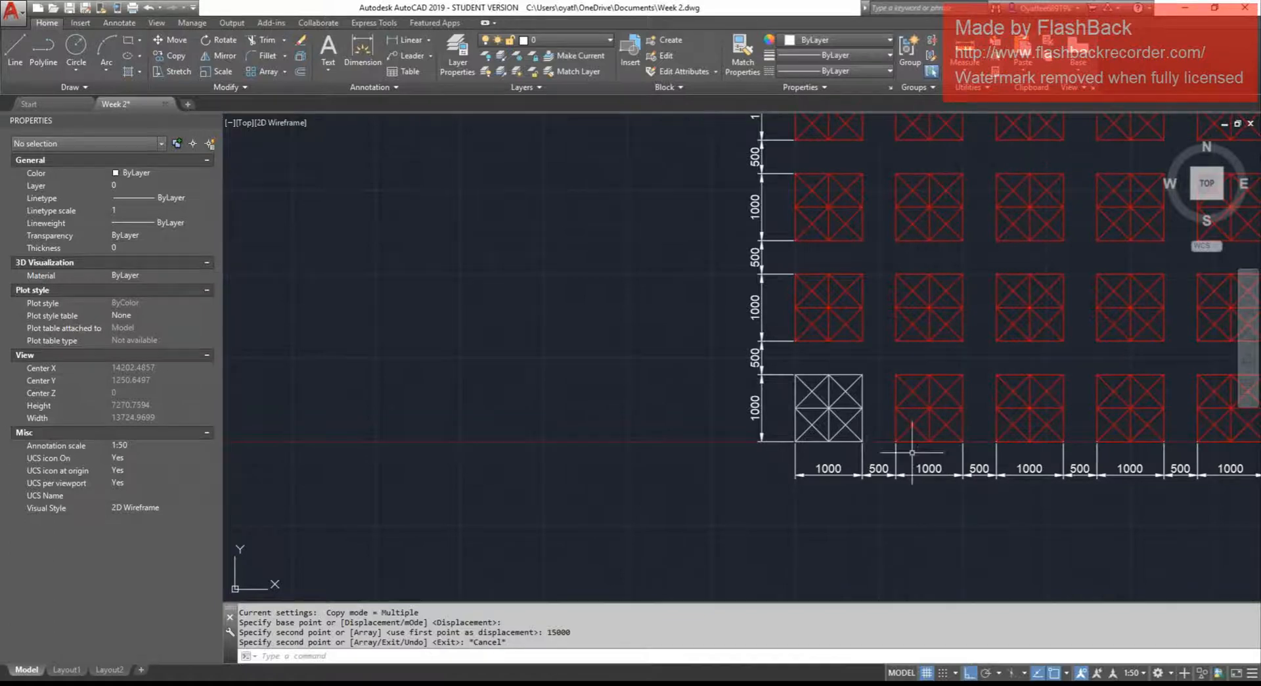
pyautogui.moveTo(901, 501); pyautogui.dragTo(852, 463, button='middle')
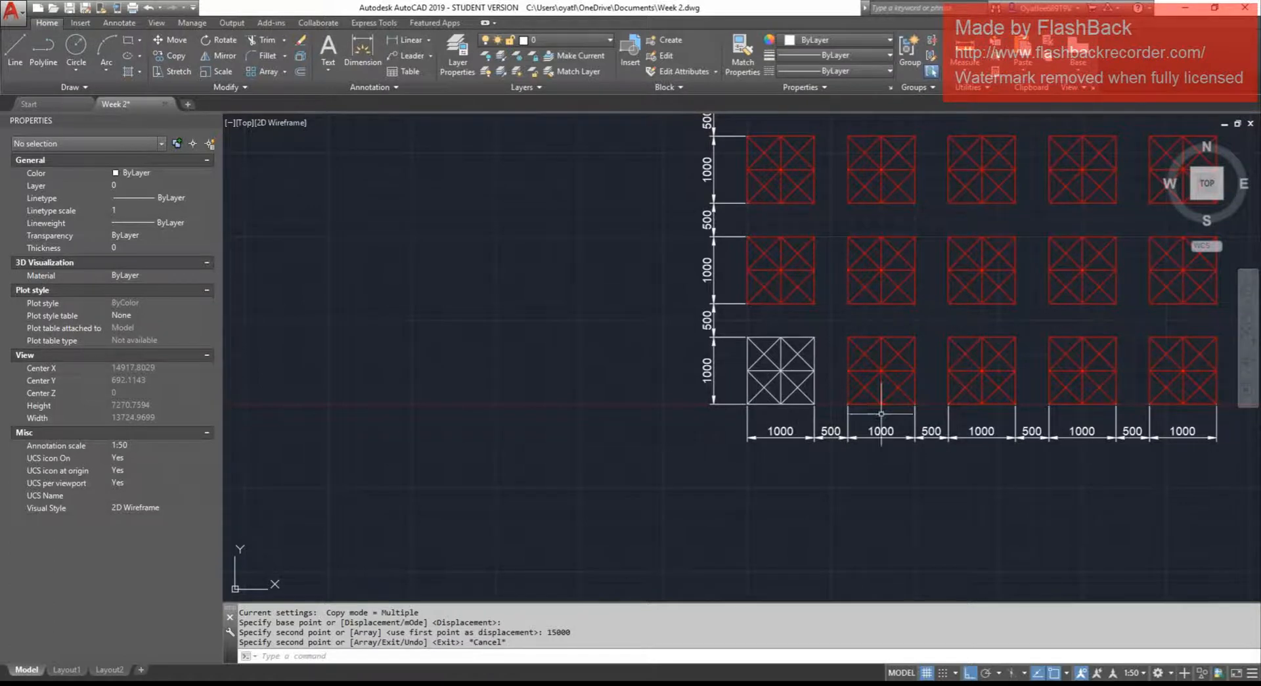
pyautogui.moveTo(971, 460); pyautogui.dragTo(938, 454, button='middle')
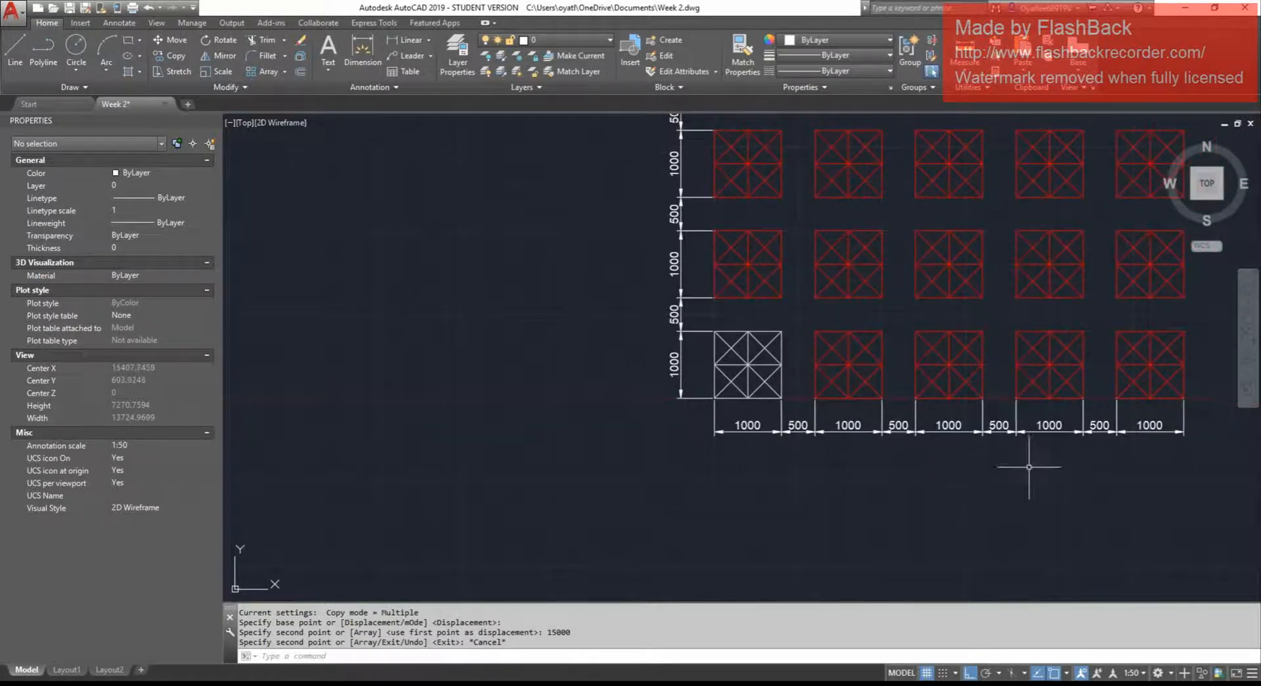
pyautogui.moveTo(1027, 449); pyautogui.dragTo(1013, 449, button='middle')
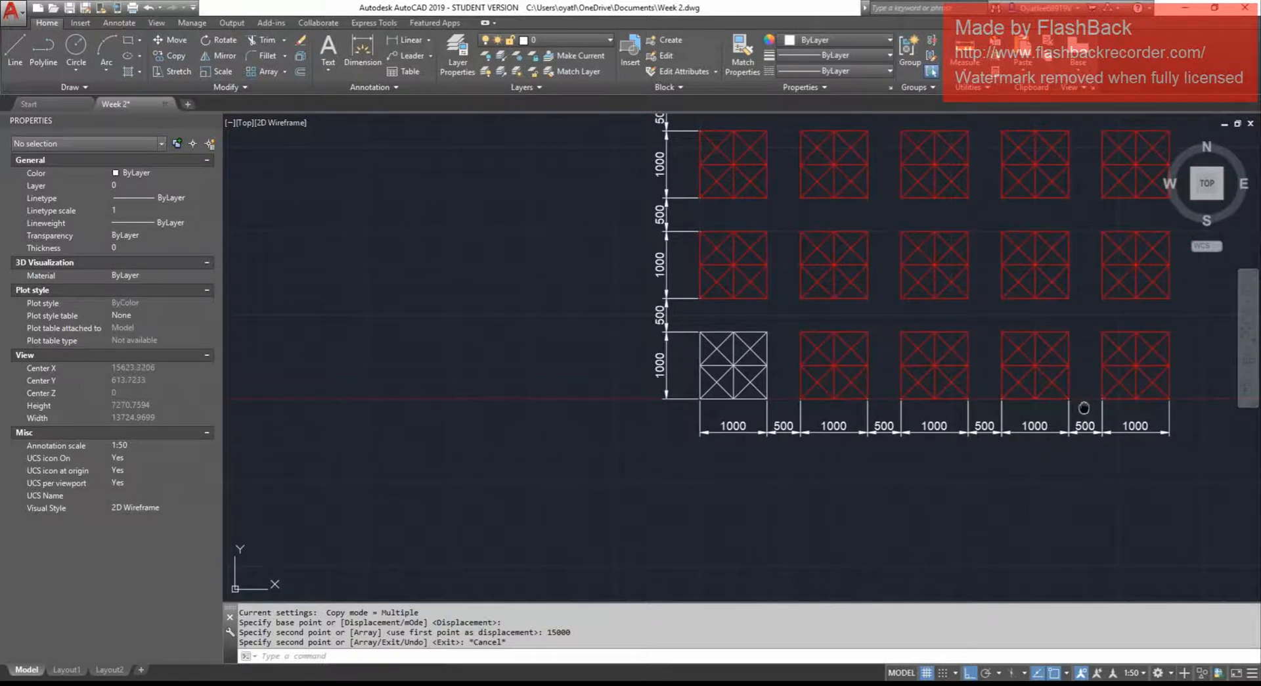
pyautogui.moveTo(1084, 407); pyautogui.dragTo(1082, 435, button='middle')
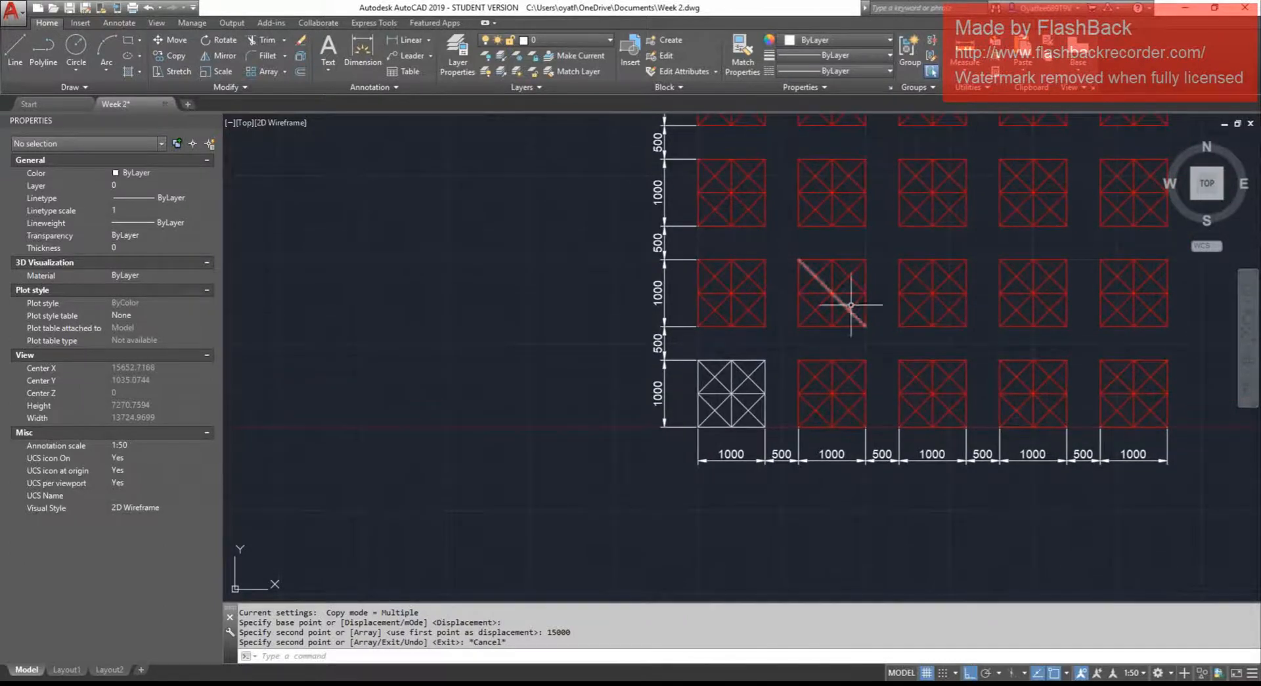
pyautogui.moveTo(852, 305); pyautogui.dragTo(849, 423, button='middle')
pyautogui.moveTo(805, 296); pyautogui.dragTo(802, 394, button='middle')
pyautogui.moveTo(784, 274); pyautogui.dragTo(790, 386, button='middle')
pyautogui.moveTo(788, 316); pyautogui.dragTo(789, 340, button='middle')
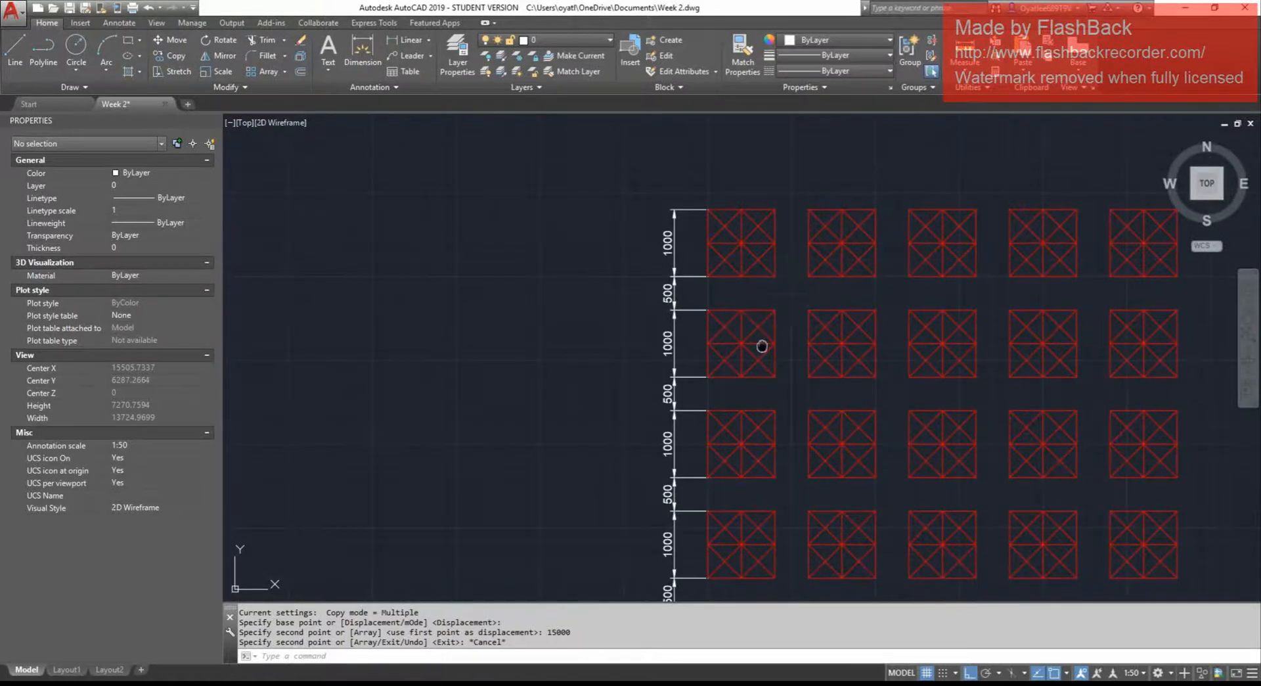
pyautogui.scroll(-4, 760, 349)
pyautogui.moveTo(699, 384); pyautogui.dragTo(713, 360, button='middle')
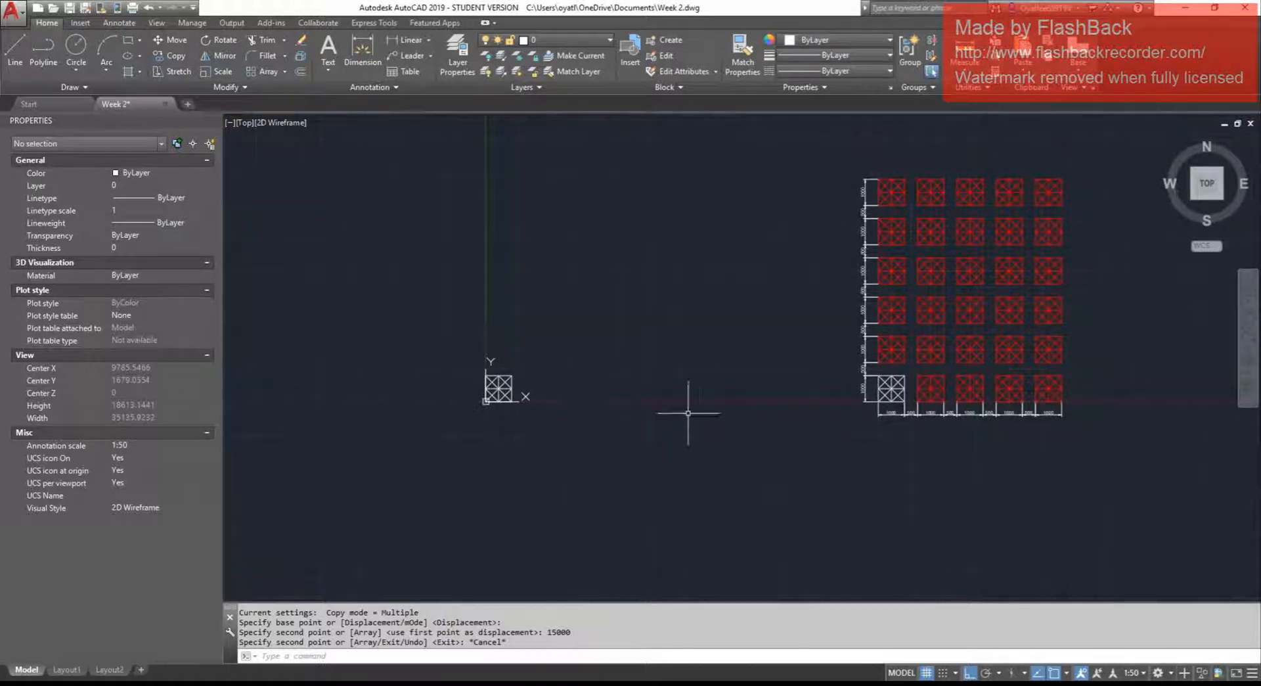
pyautogui.moveTo(549, 404); pyautogui.dragTo(545, 430, button='middle')
pyautogui.press('Escape')
pyautogui.press('Escape')
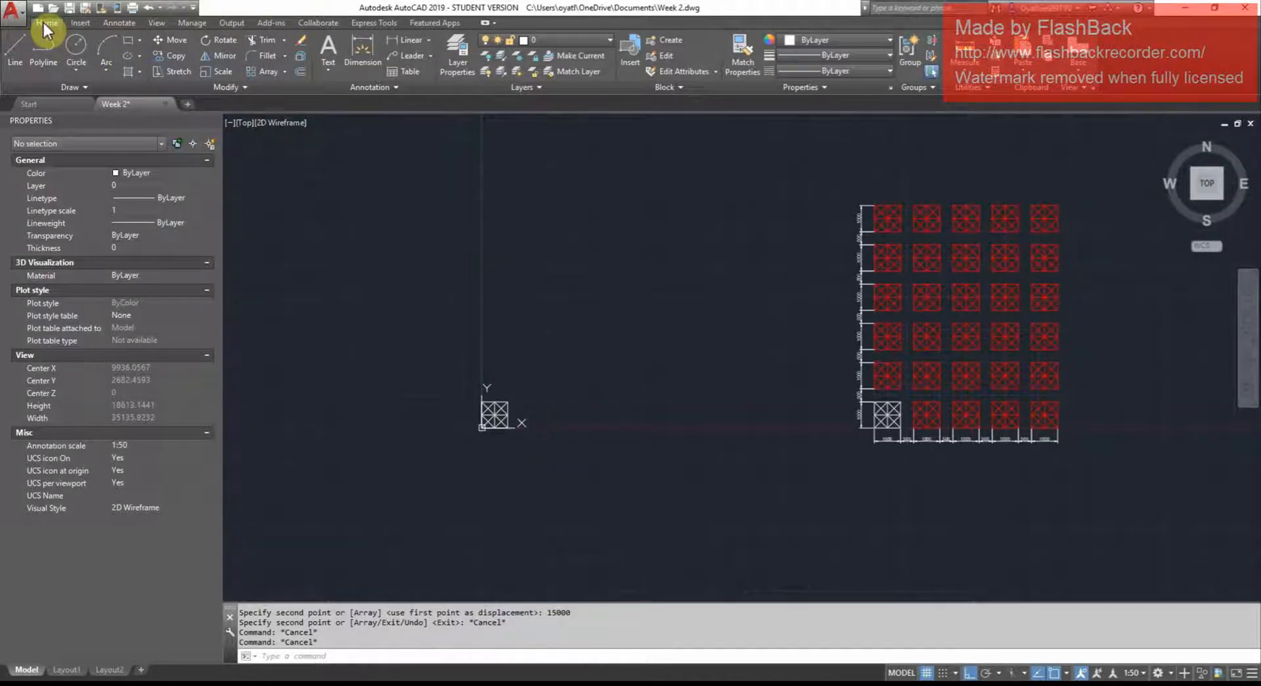
pyautogui.click(168, 58)
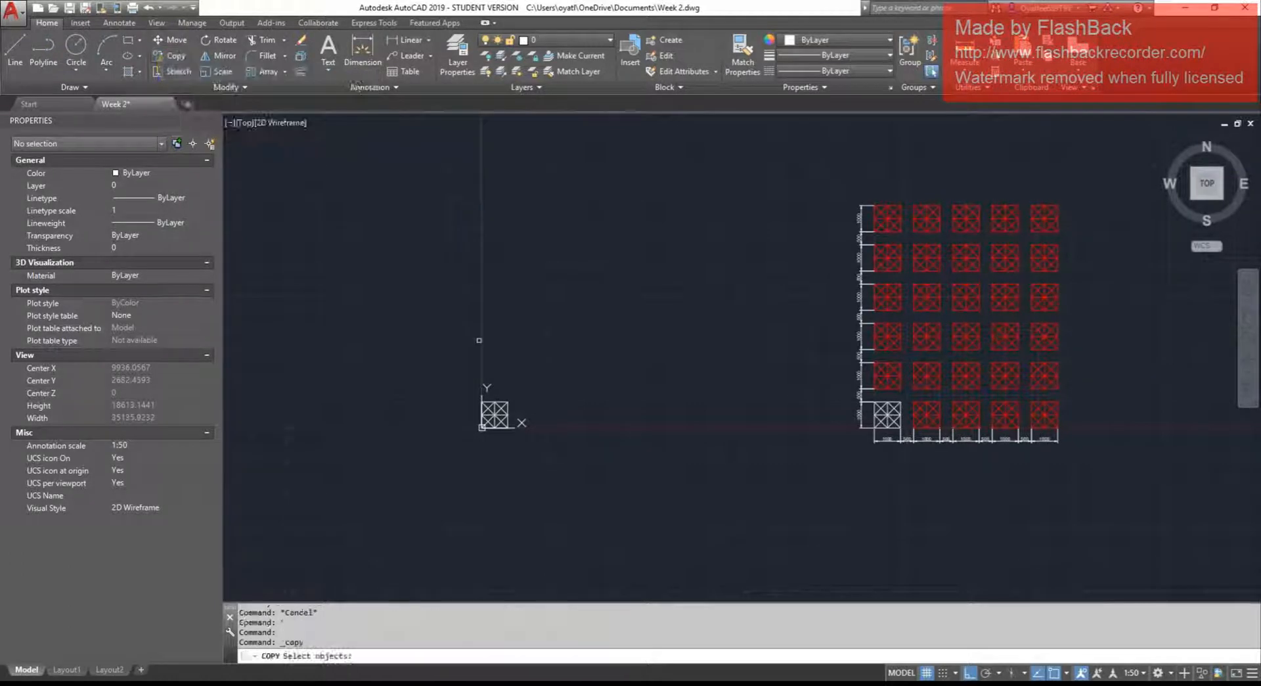
pyautogui.press('Escape')
pyautogui.press('Escape')
pyautogui.write('co')
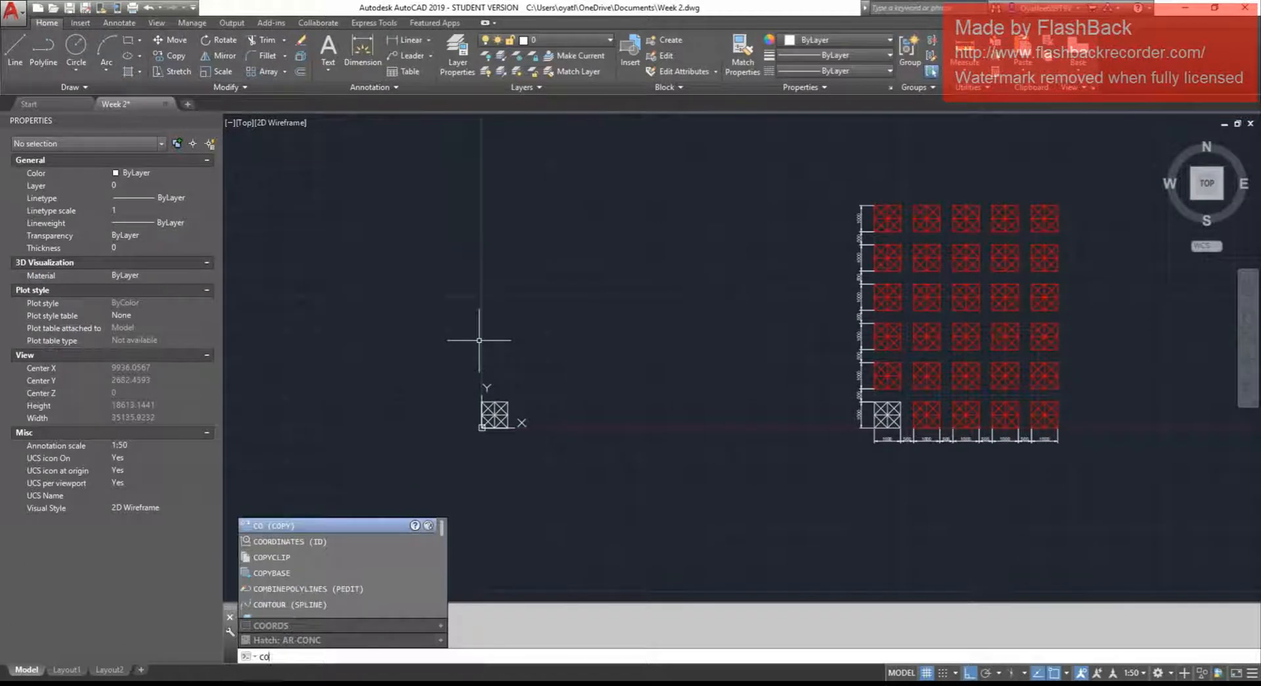
pyautogui.press('Return')
pyautogui.press('Escape')
pyautogui.press('Escape')
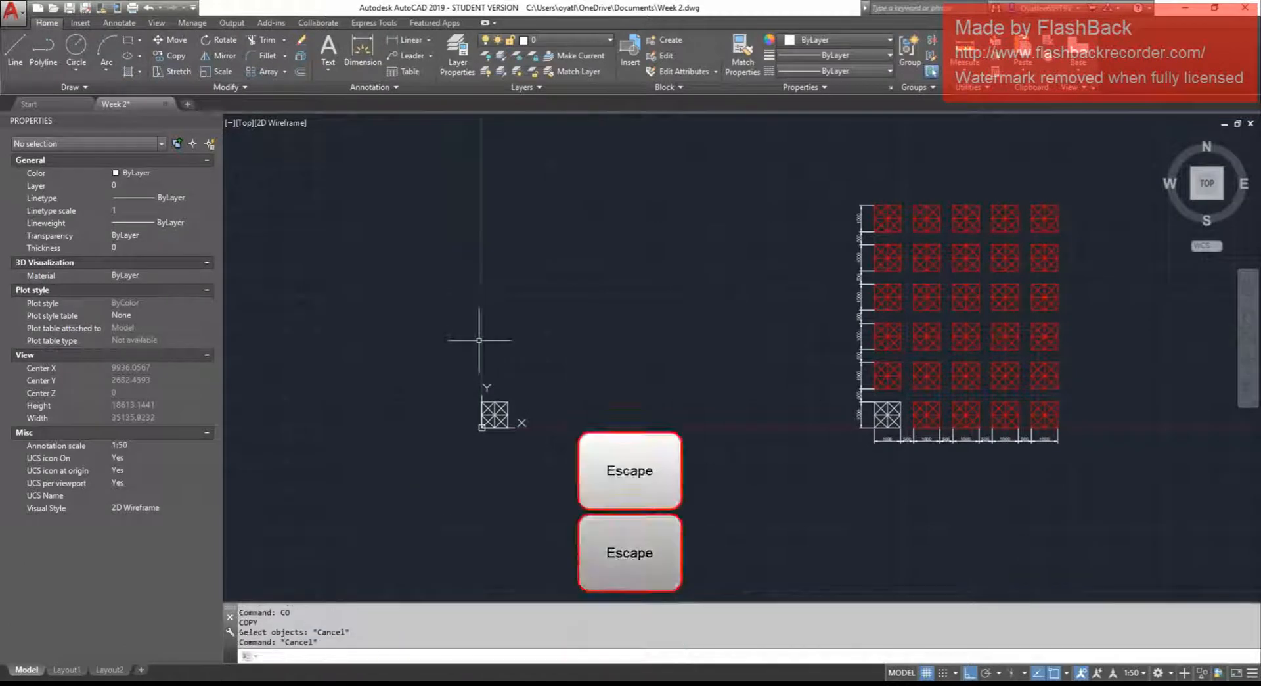
# Copy the square at the origin 1500 units horizontally to the right with the Copy command.
pyautogui.write('cp')
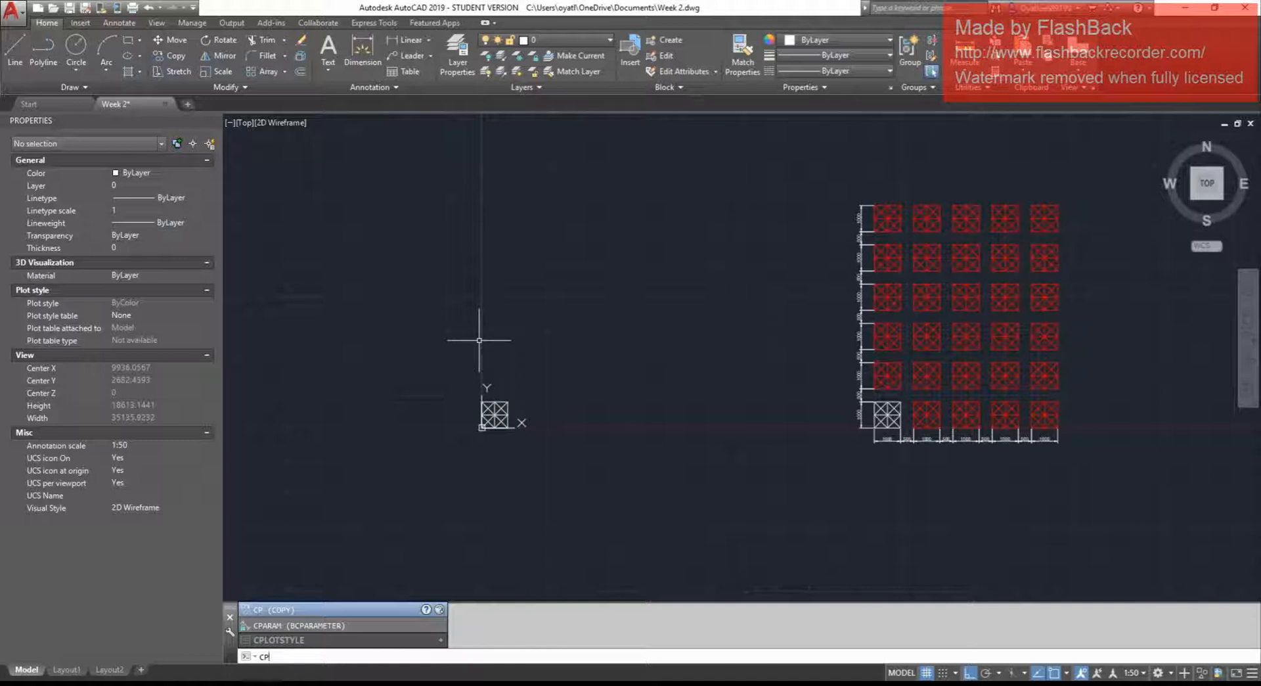
pyautogui.press('Return')
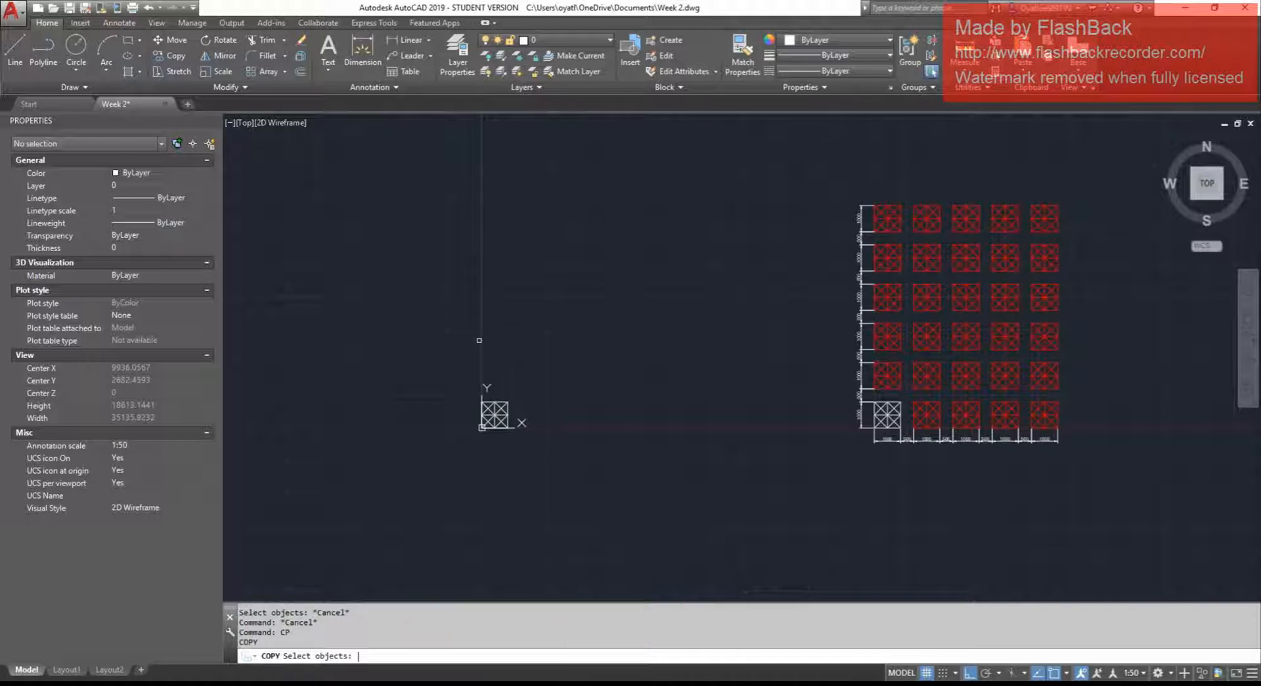
pyautogui.click(452, 373)
pyautogui.click(552, 470)
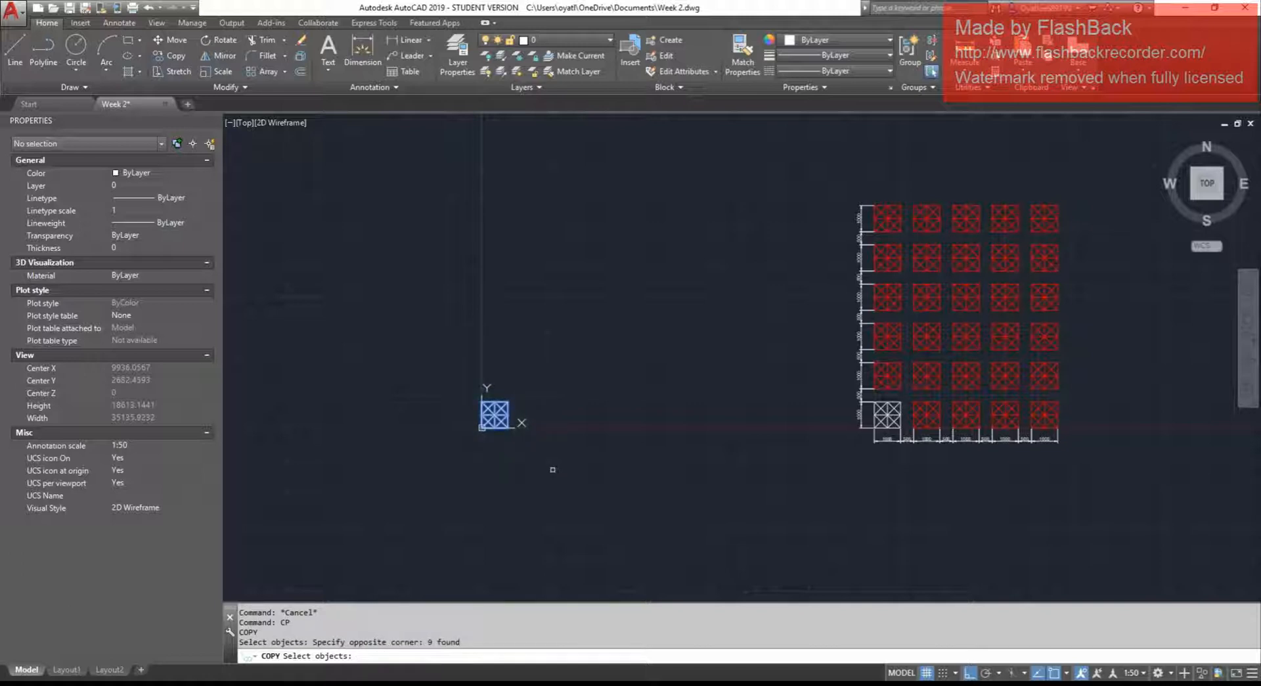
pyautogui.press('space')
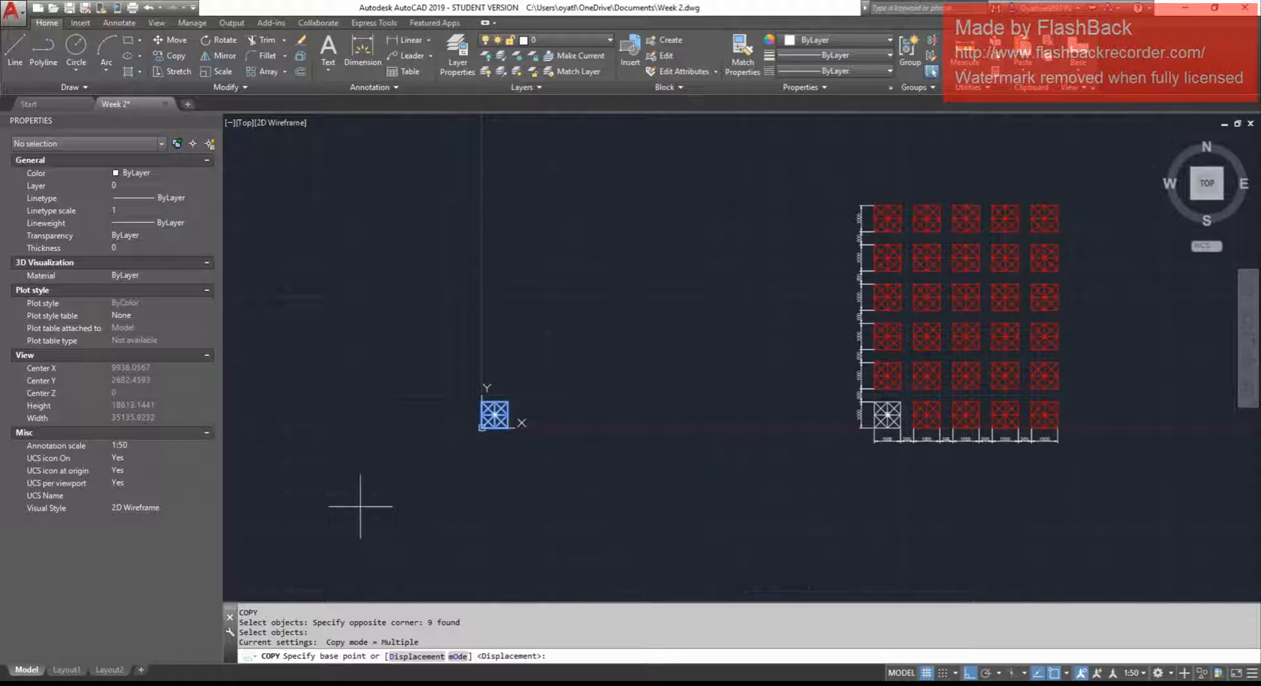
pyautogui.click(341, 510)
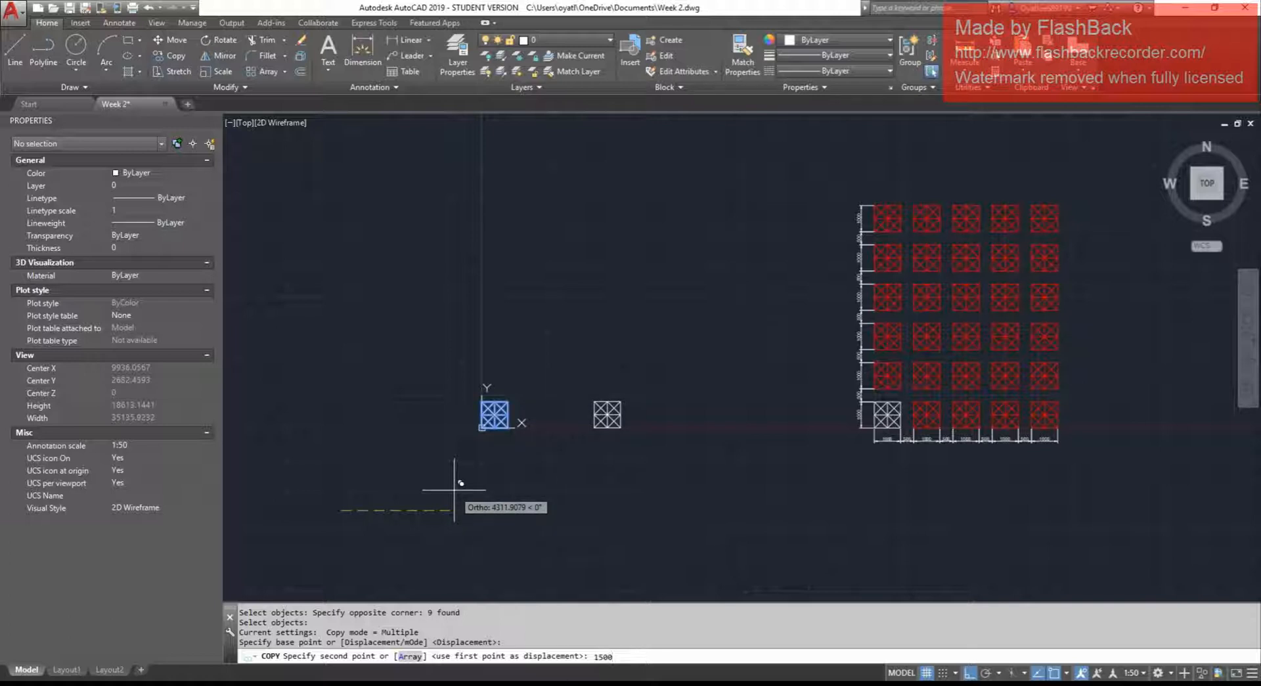
pyautogui.press('Return')
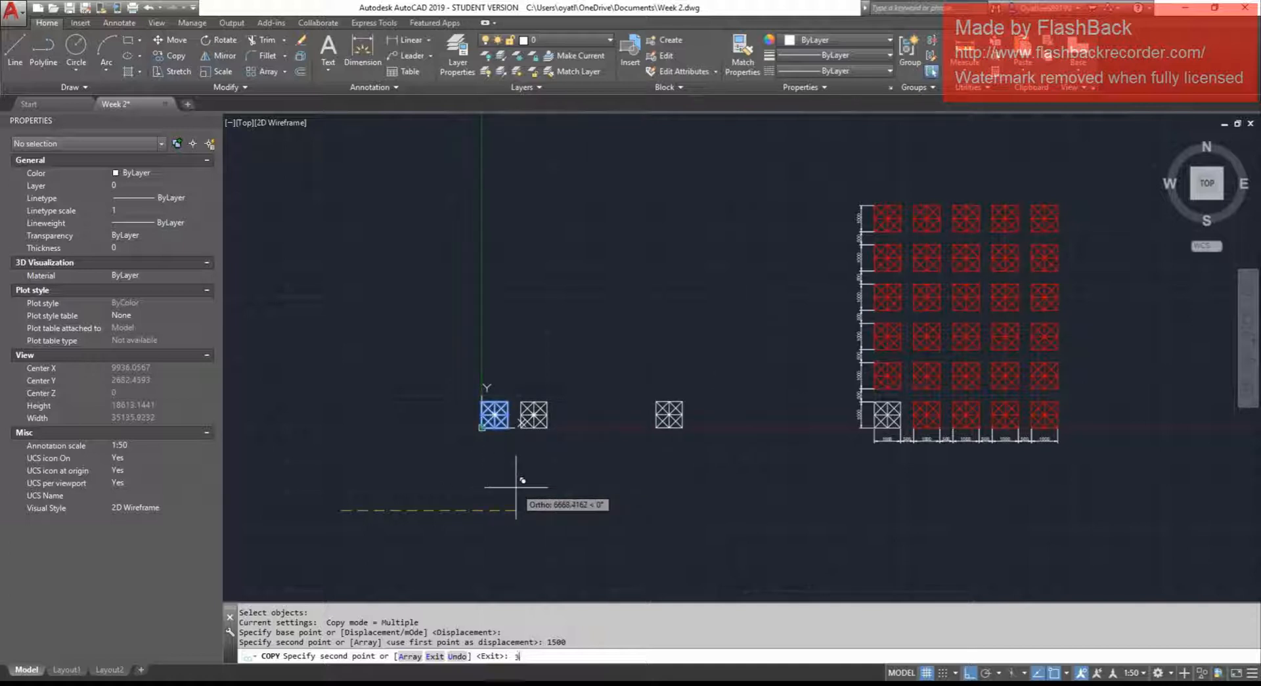
# Place three more copies of the origin square 3000, 4500 and 6000 units to the right, completing the bottom row of five.
pyautogui.press('Return')
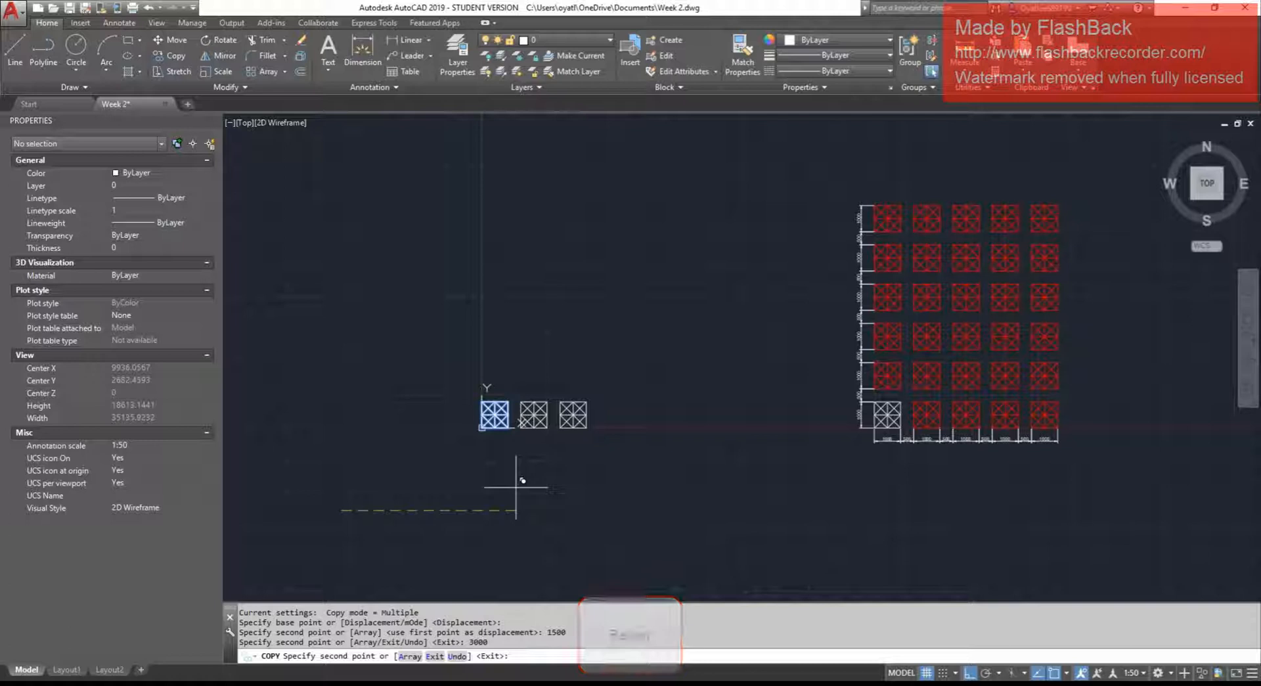
pyautogui.write('a')
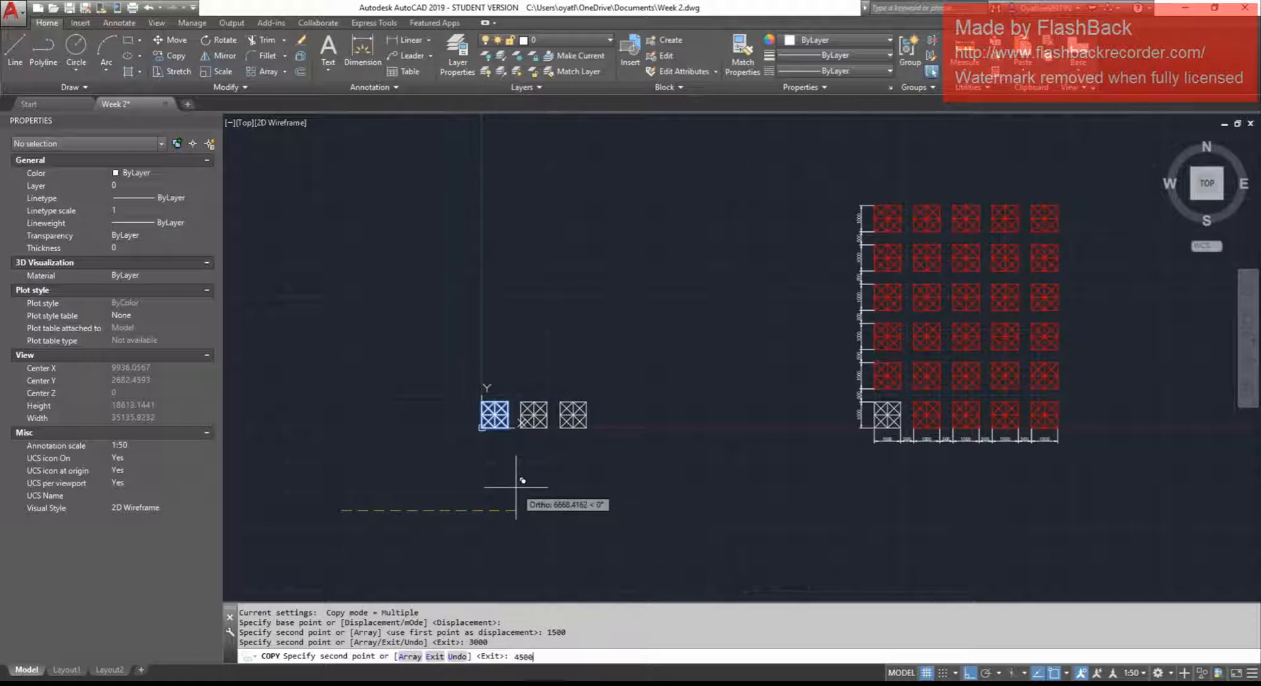
pyautogui.write('500')
pyautogui.press('Return')
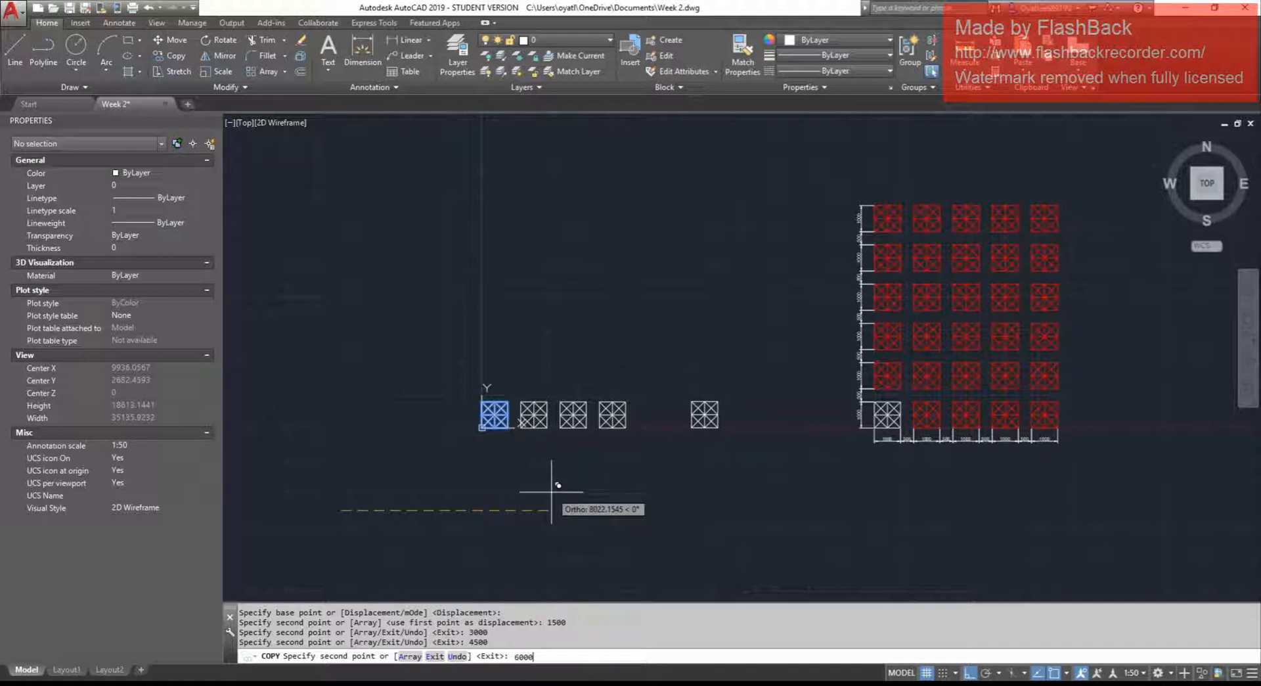
pyautogui.press('Return')
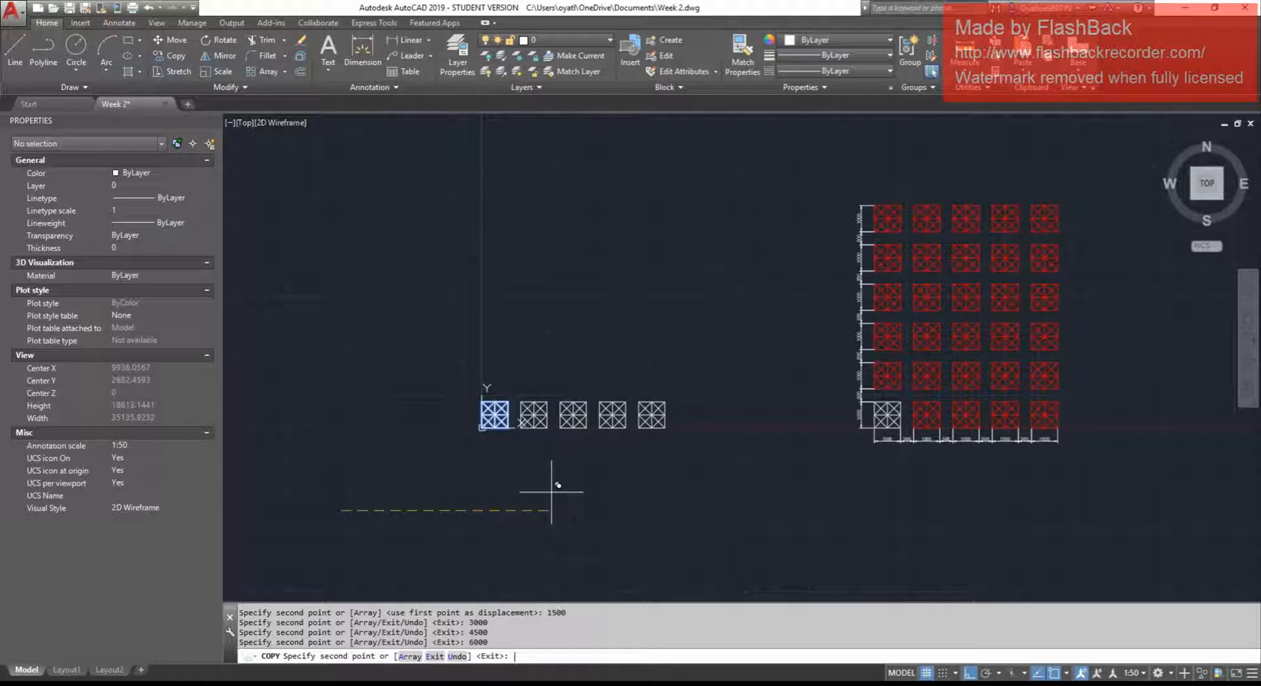
pyautogui.press('Escape')
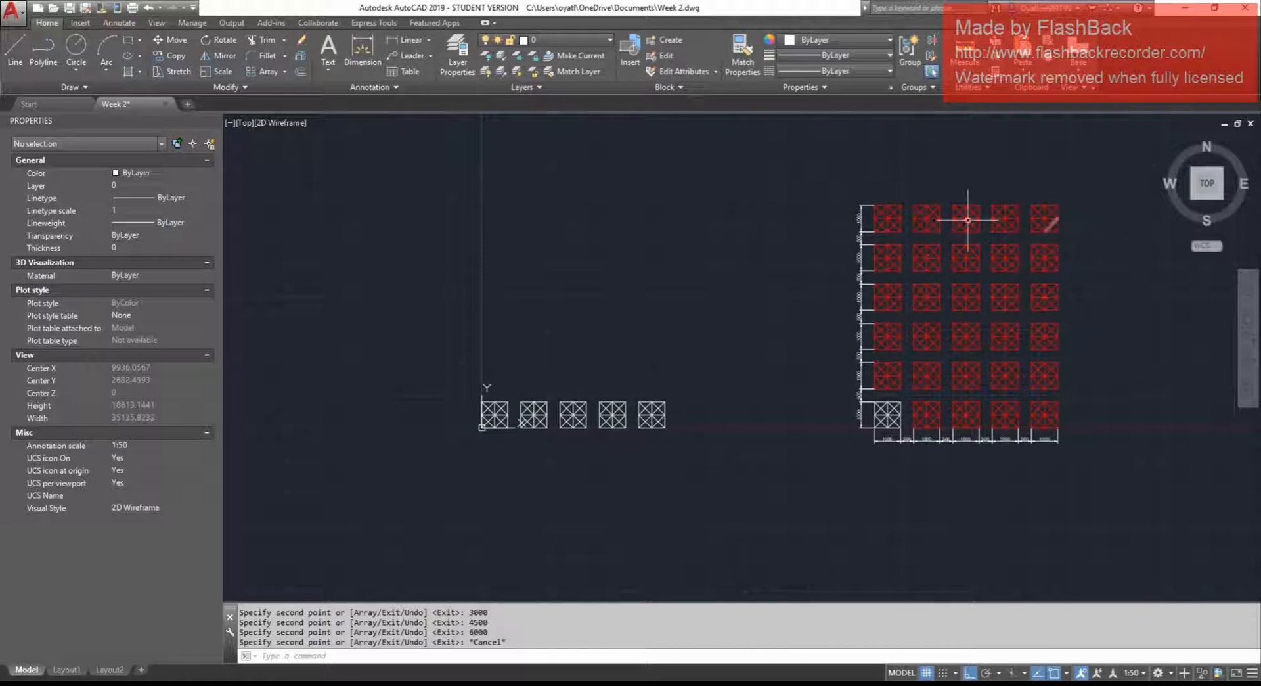
pyautogui.click(730, 289)
pyautogui.press('Escape')
pyautogui.press('Escape')
pyautogui.press('Escape')
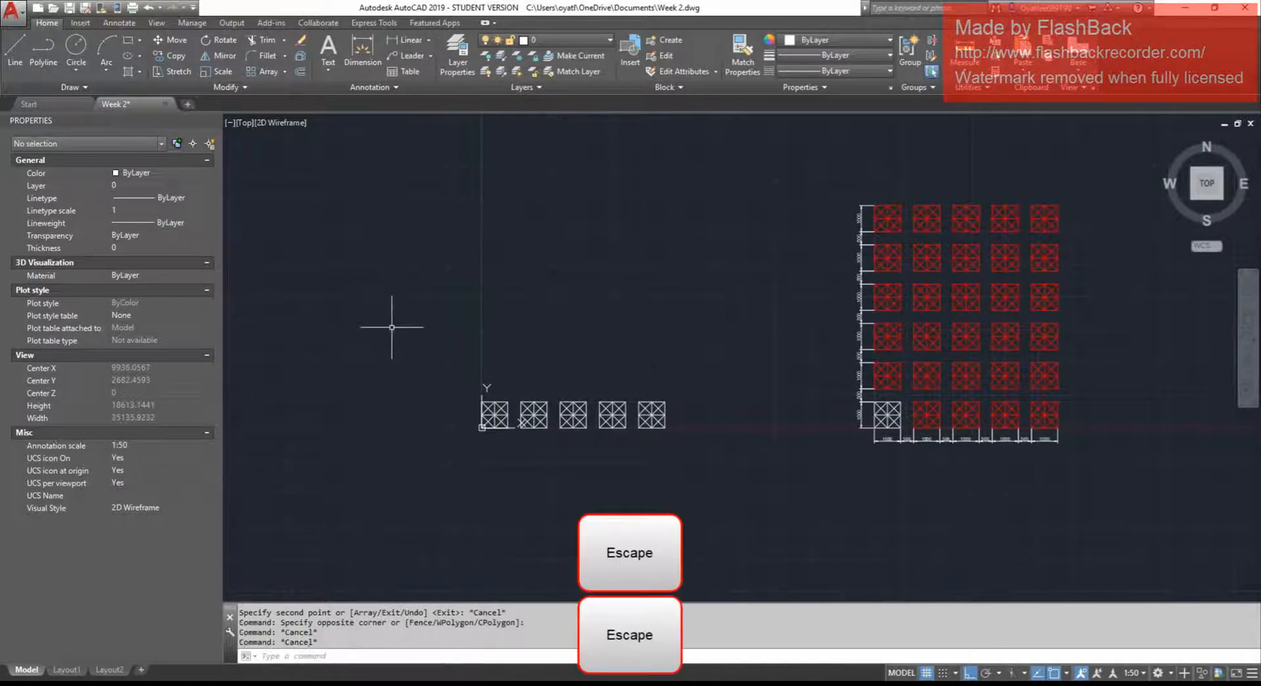
# Copy the whole row of five white squares 1500 units vertically upward.
pyautogui.click(165, 61)
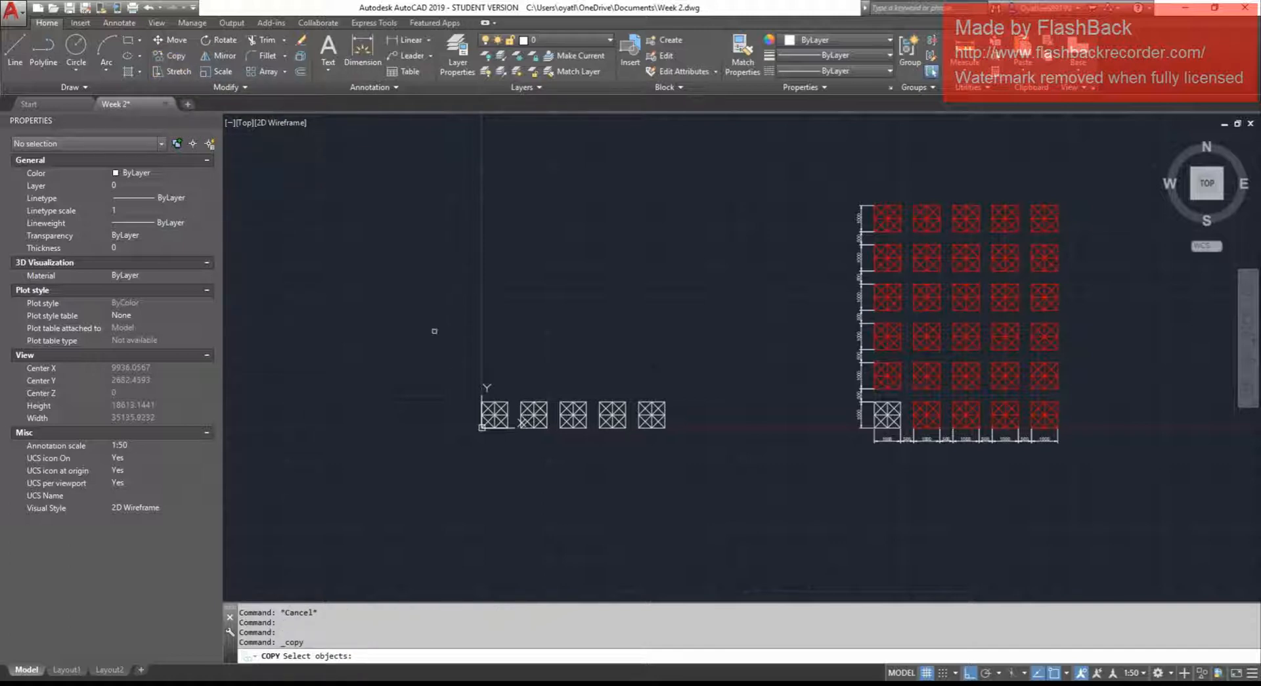
pyautogui.click(436, 387)
pyautogui.click(724, 439)
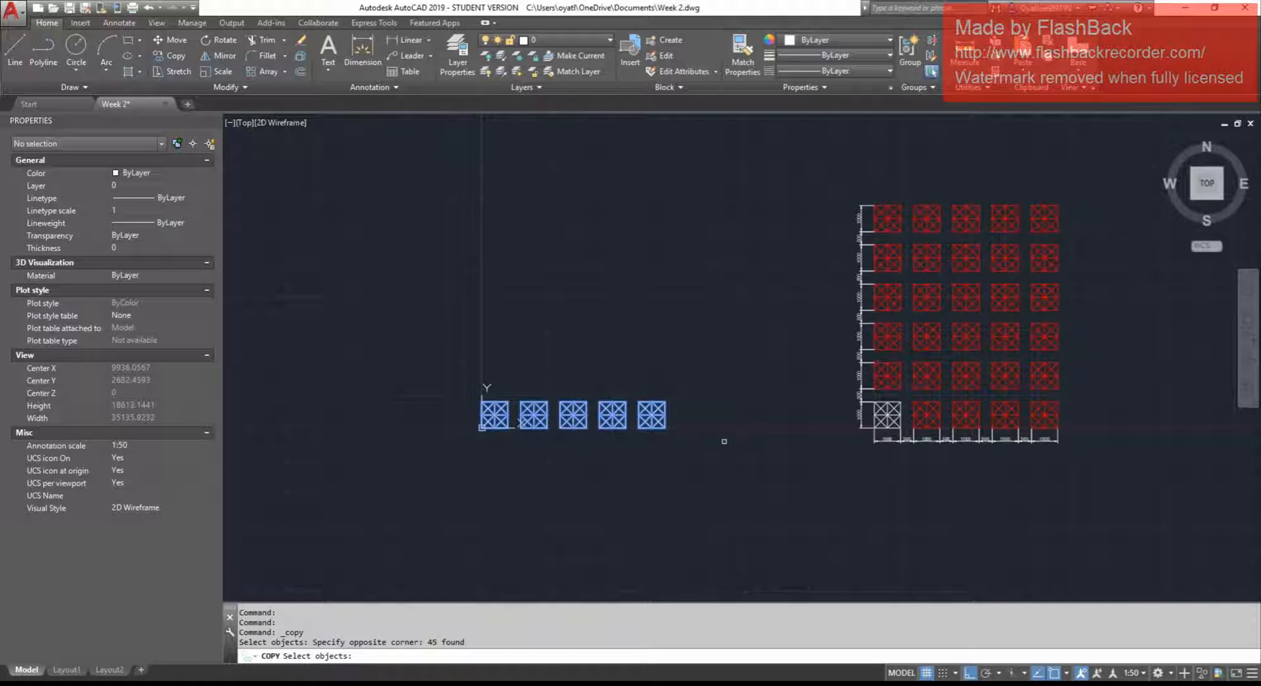
pyautogui.press('Return')
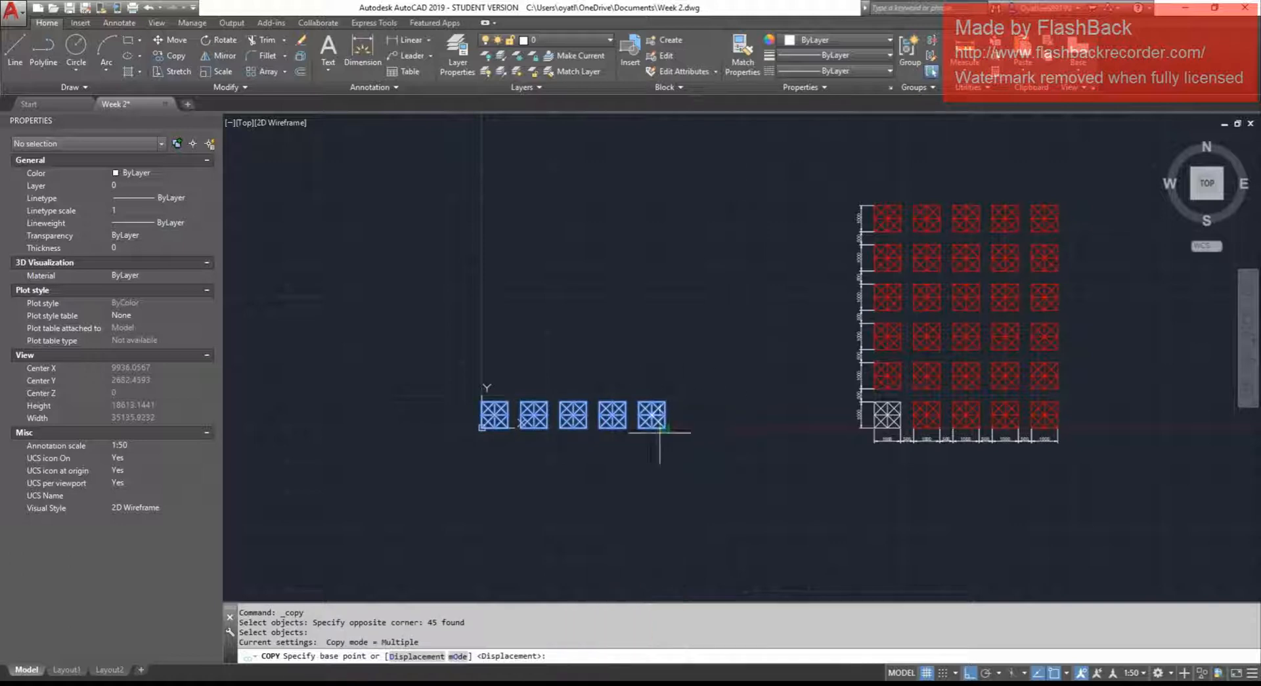
pyautogui.click(721, 514)
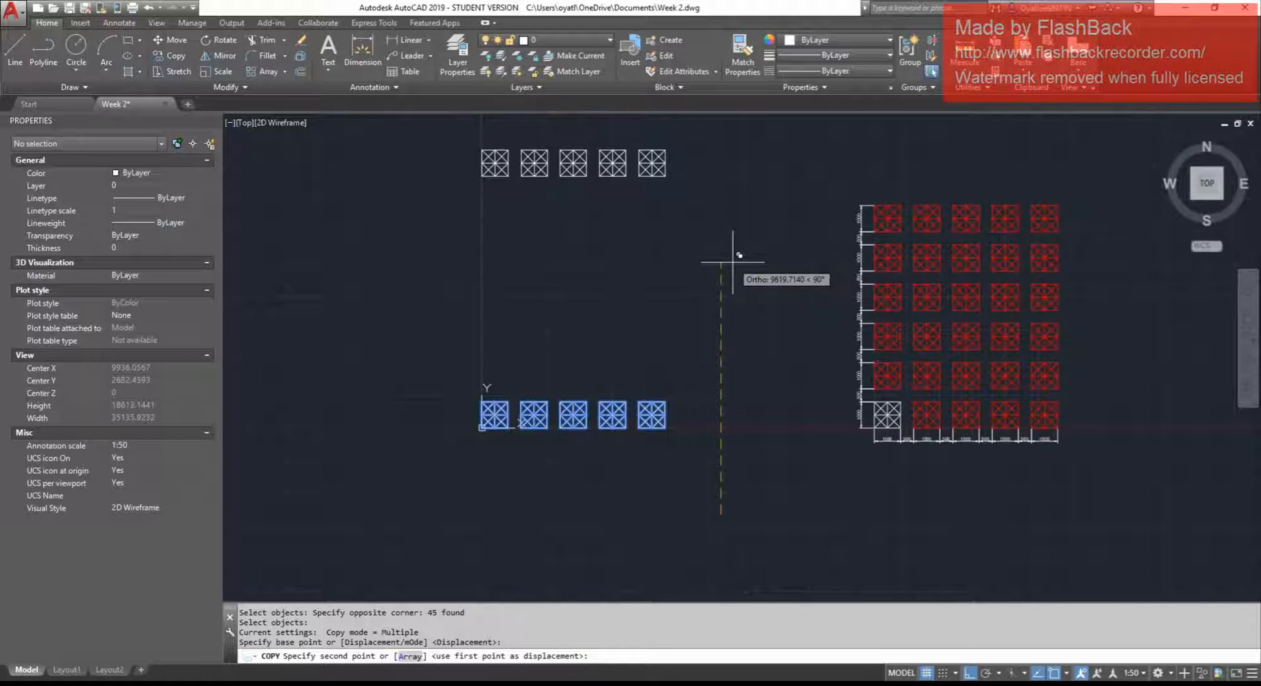
pyautogui.write('1500')
pyautogui.press('Return')
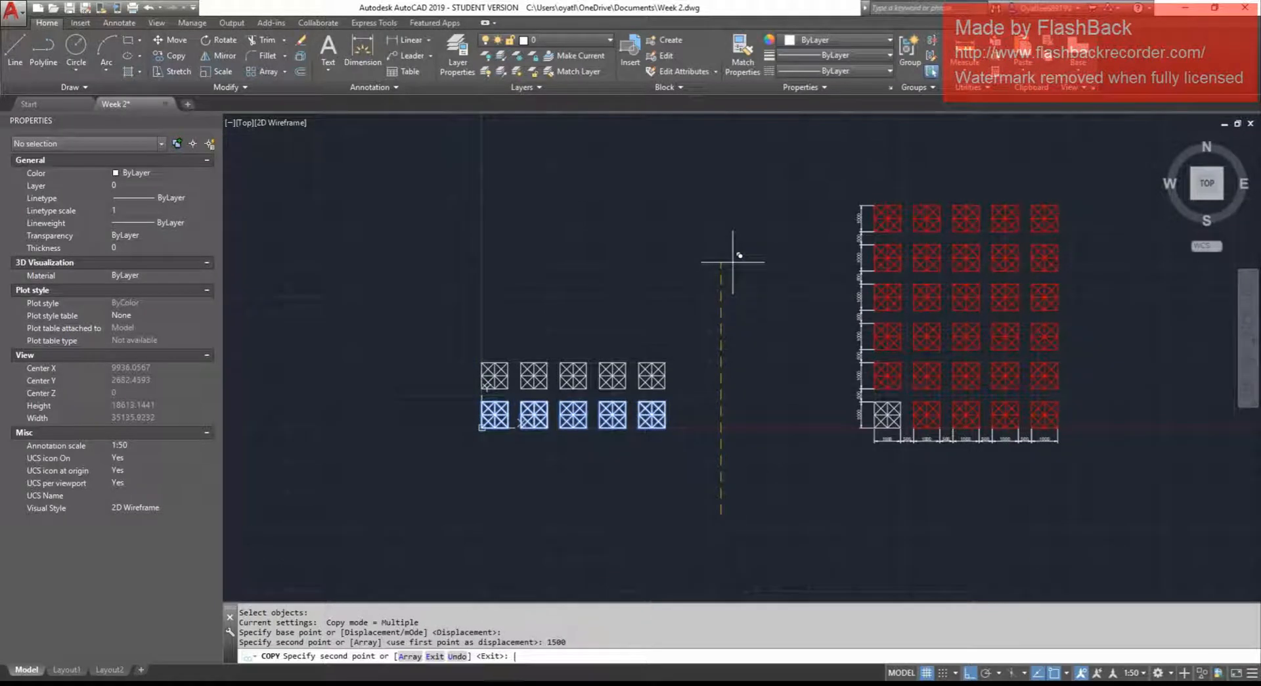
# Add two more copies of the row at 3000 and 4500 units above the original row.
pyautogui.write('3')
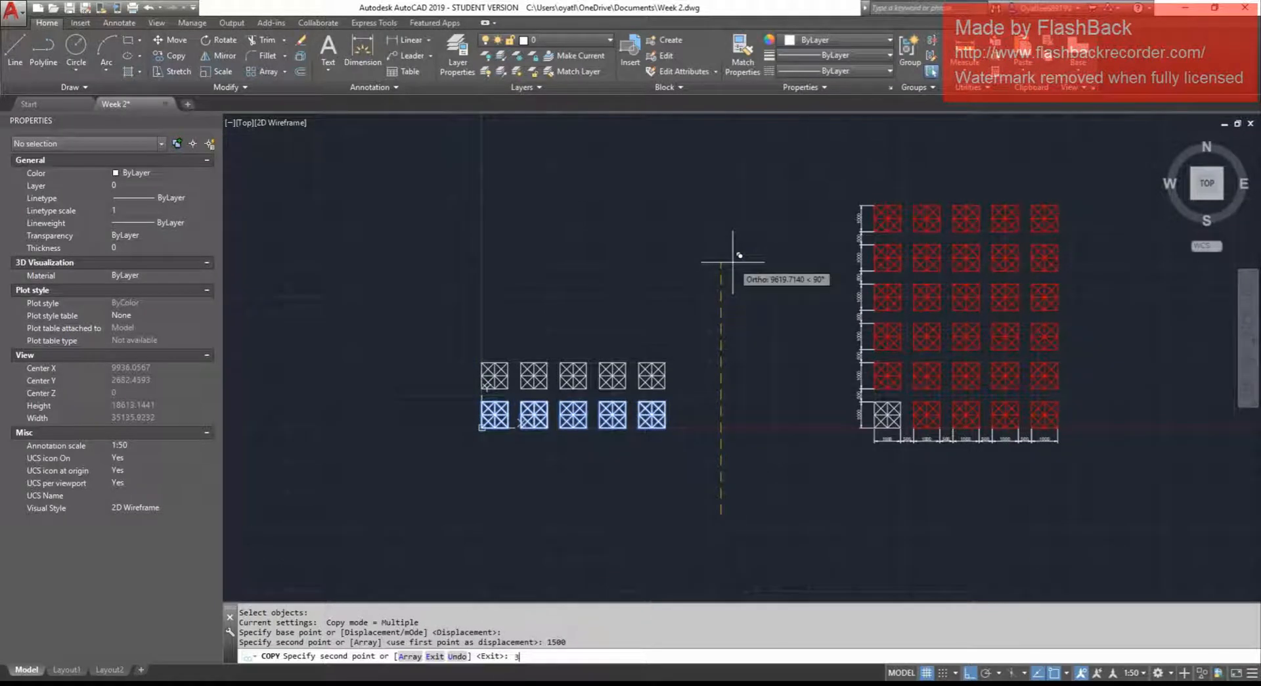
pyautogui.write('000')
pyautogui.press('Return')
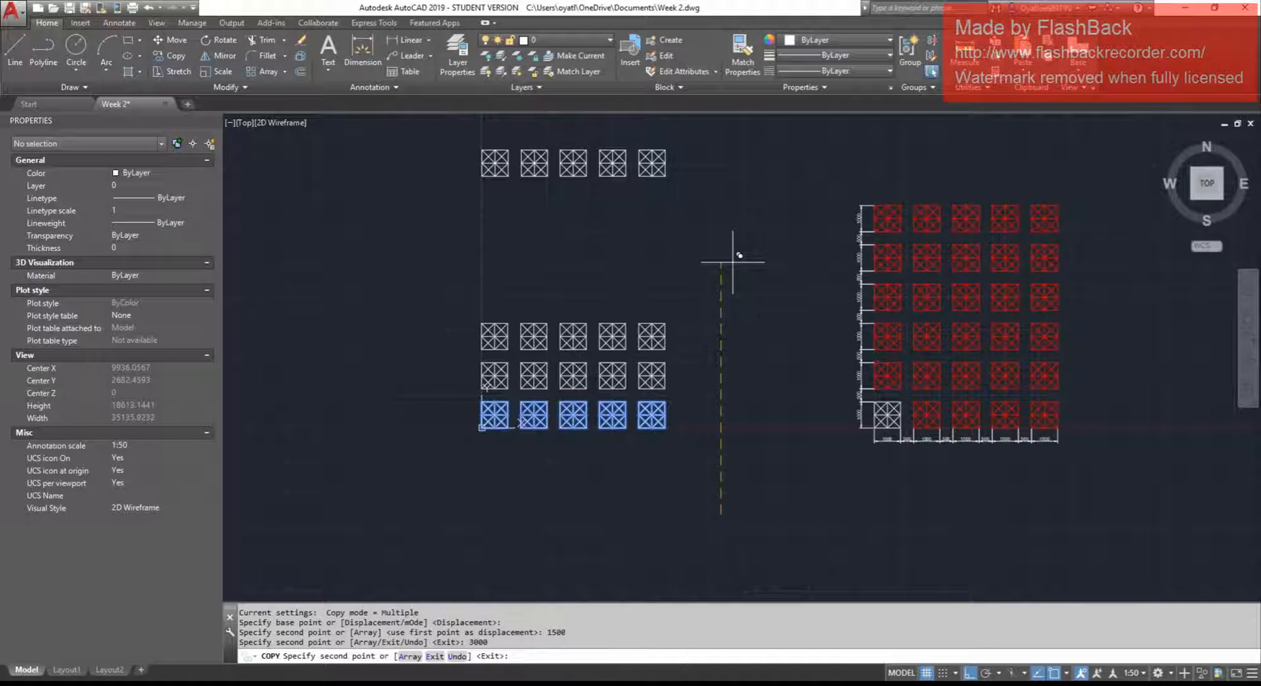
pyautogui.write('4500')
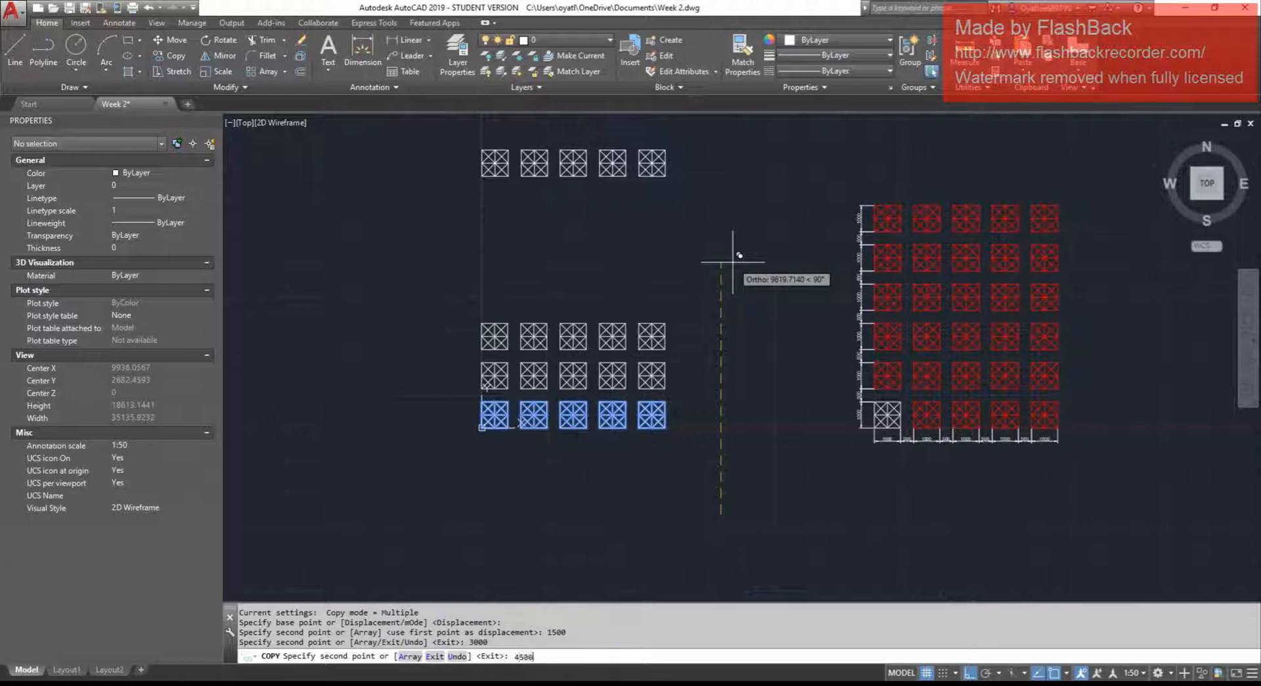
pyautogui.press('Return')
# Add the last two copies of the row at 6000 and 7500 units above the original row and end the copying.
pyautogui.write('60')
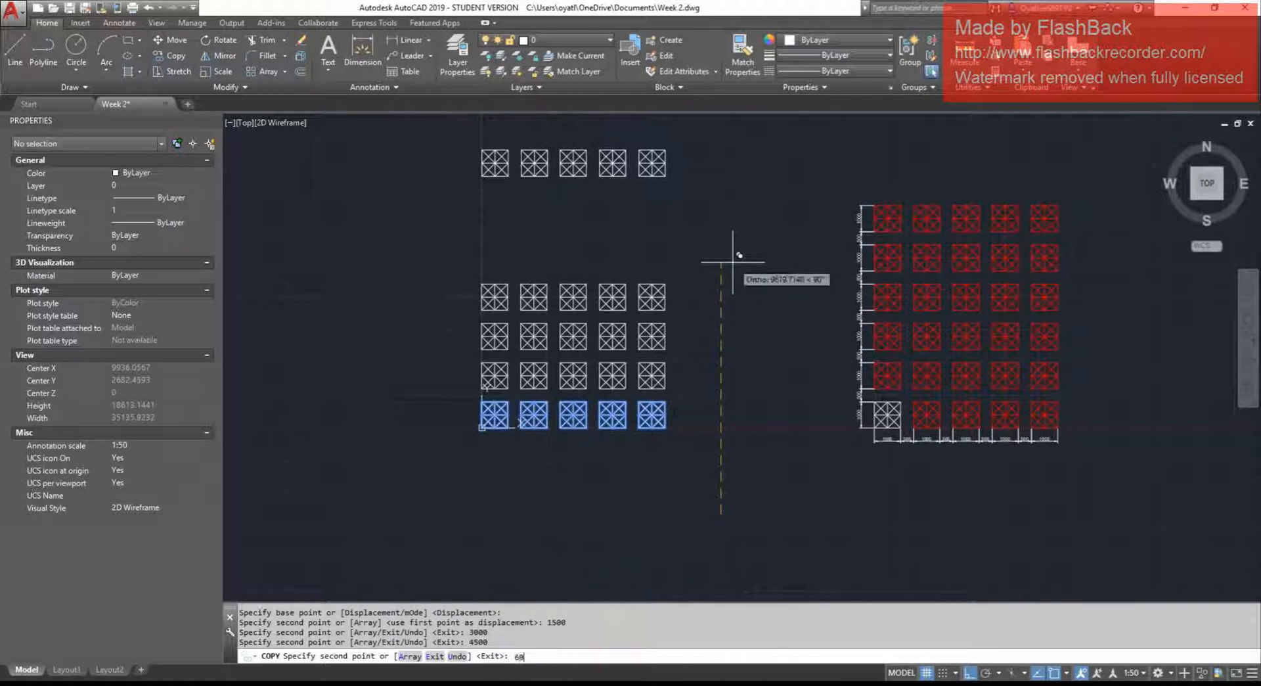
pyautogui.write('00')
pyautogui.press('Return')
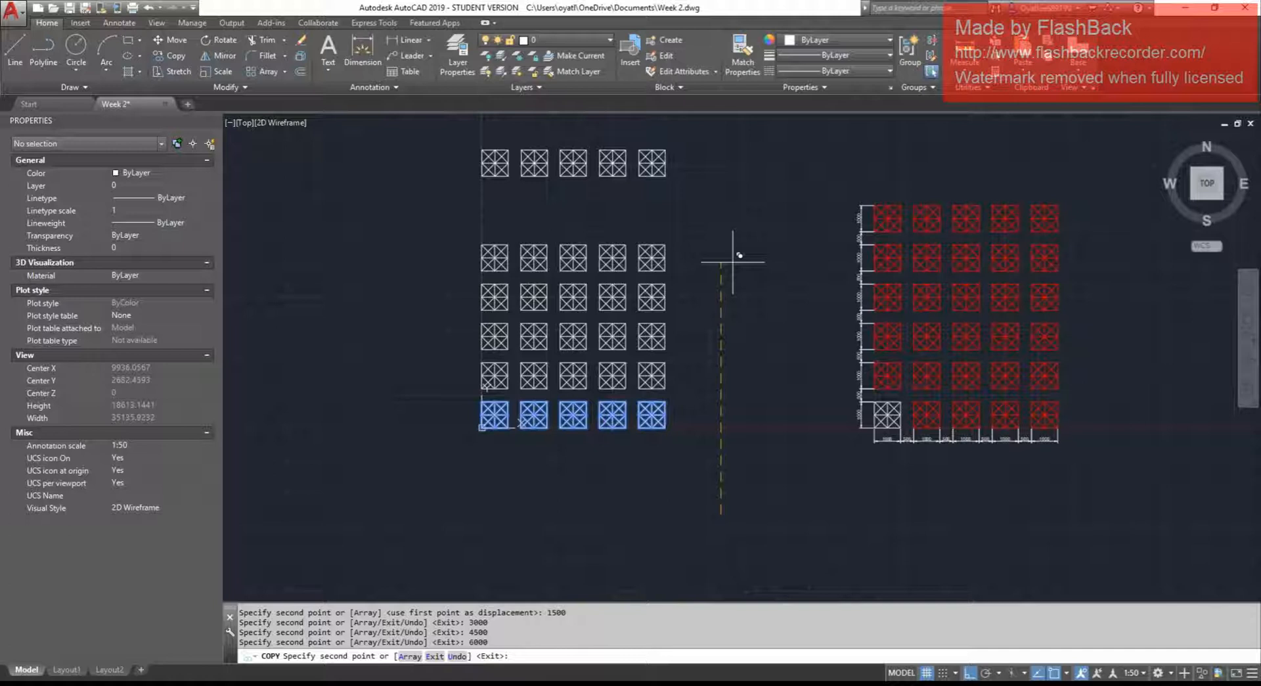
pyautogui.write('750')
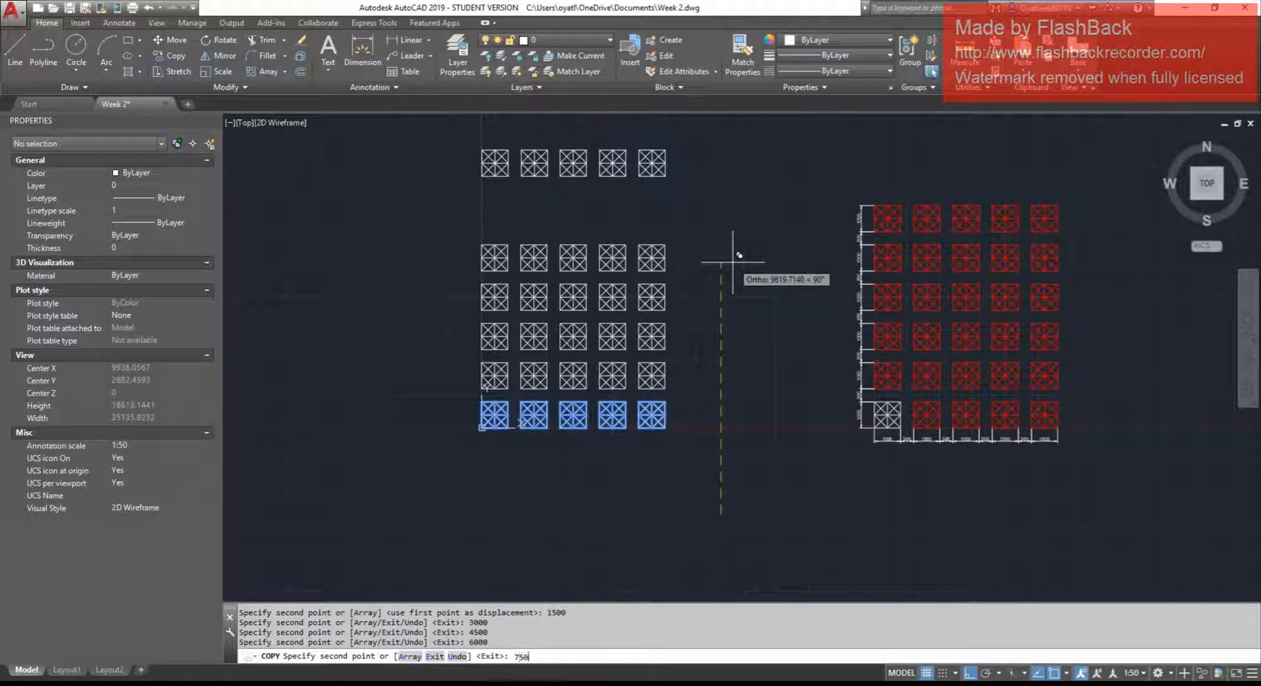
pyautogui.write('0')
pyautogui.press('Return')
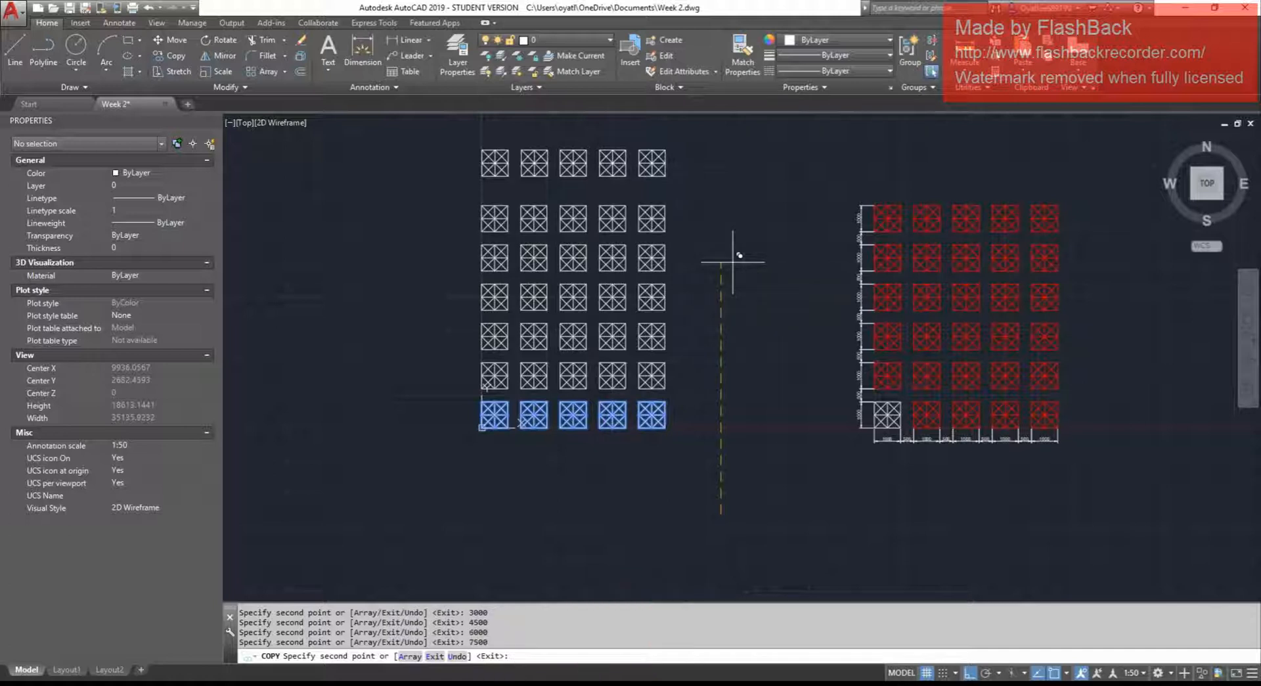
pyautogui.press('Escape')
pyautogui.press('Escape')
pyautogui.press('Escape')
pyautogui.press('Escape')
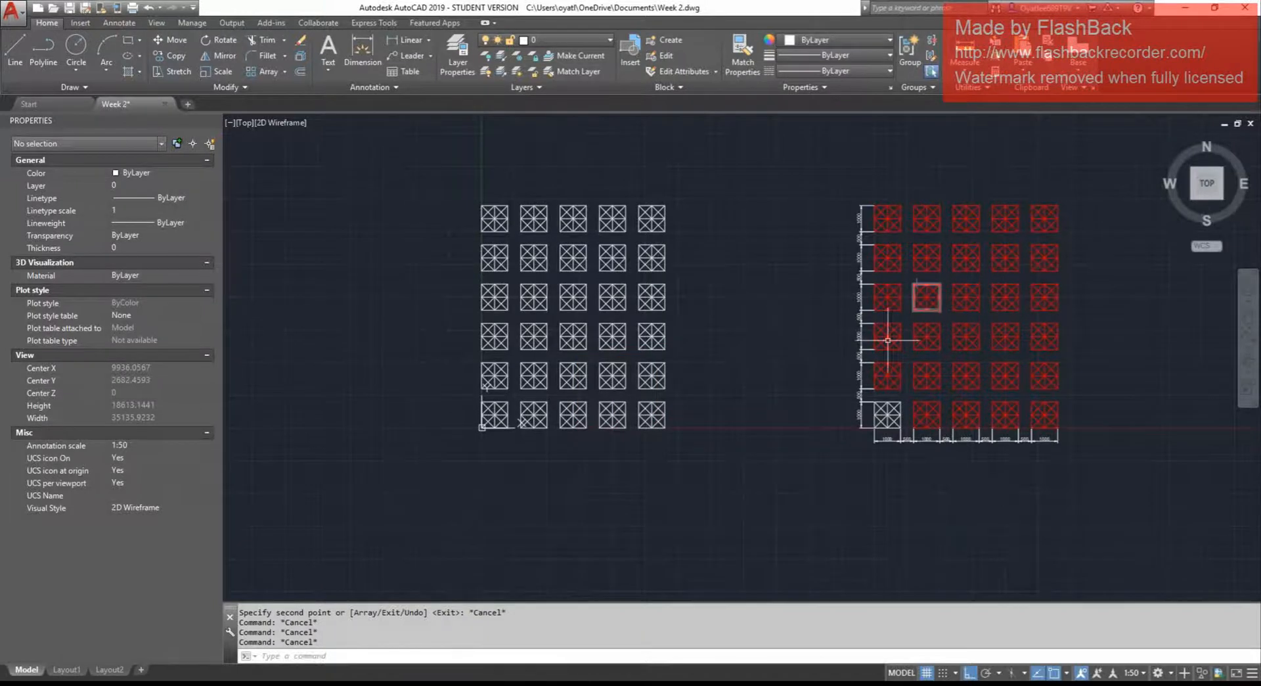
# Examine the dimensions along the left and bottom edges of the red reference grid in comparison with the new white grid.
pyautogui.moveTo(864, 410); pyautogui.dragTo(856, 433, button='middle')
pyautogui.press('Escape')
pyautogui.click(861, 479)
pyautogui.click(821, 219)
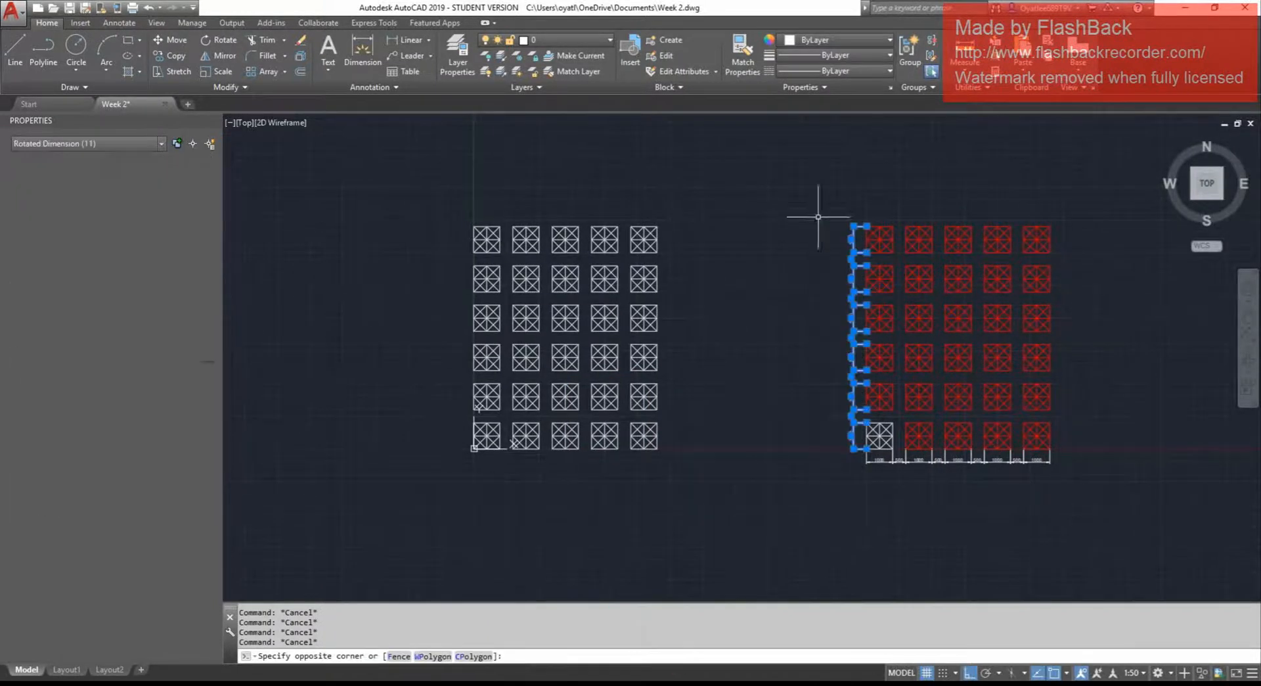
pyautogui.click(1133, 521)
pyautogui.click(839, 445)
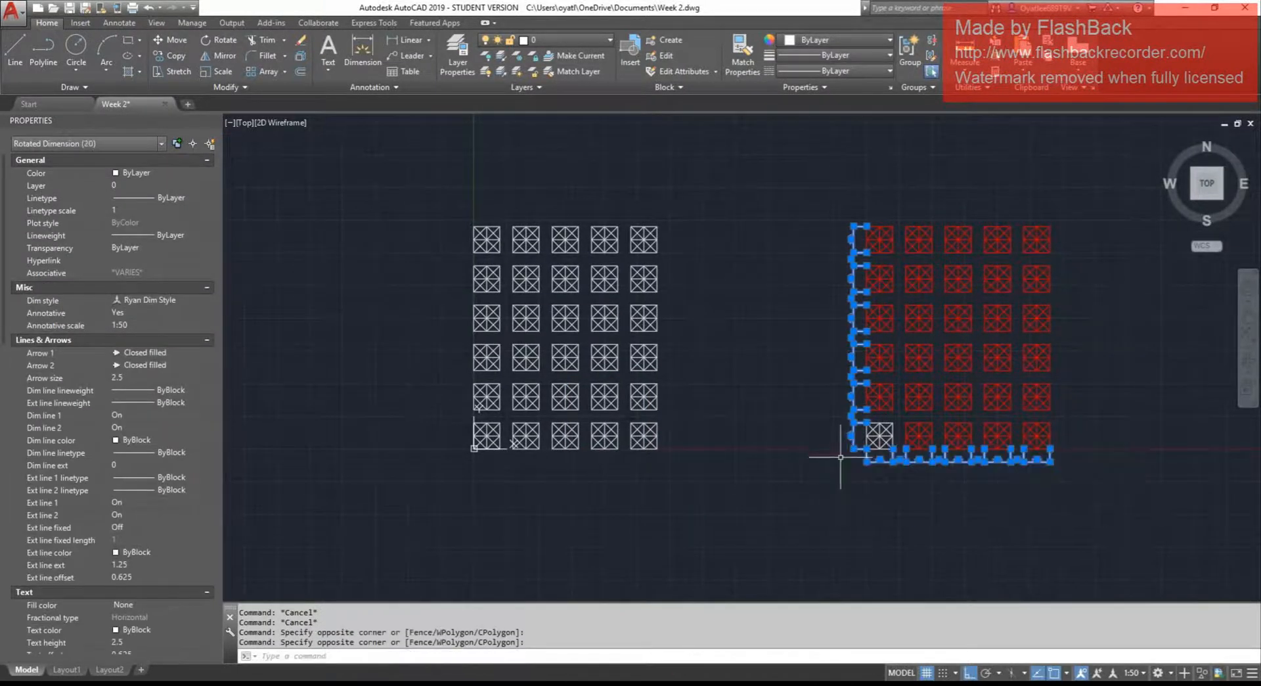
pyautogui.moveTo(695, 473); pyautogui.dragTo(715, 472, button='middle')
pyautogui.press('Escape')
pyautogui.press('Escape')
pyautogui.press('Escape')
pyautogui.moveTo(840, 515); pyautogui.dragTo(830, 516, button='middle')
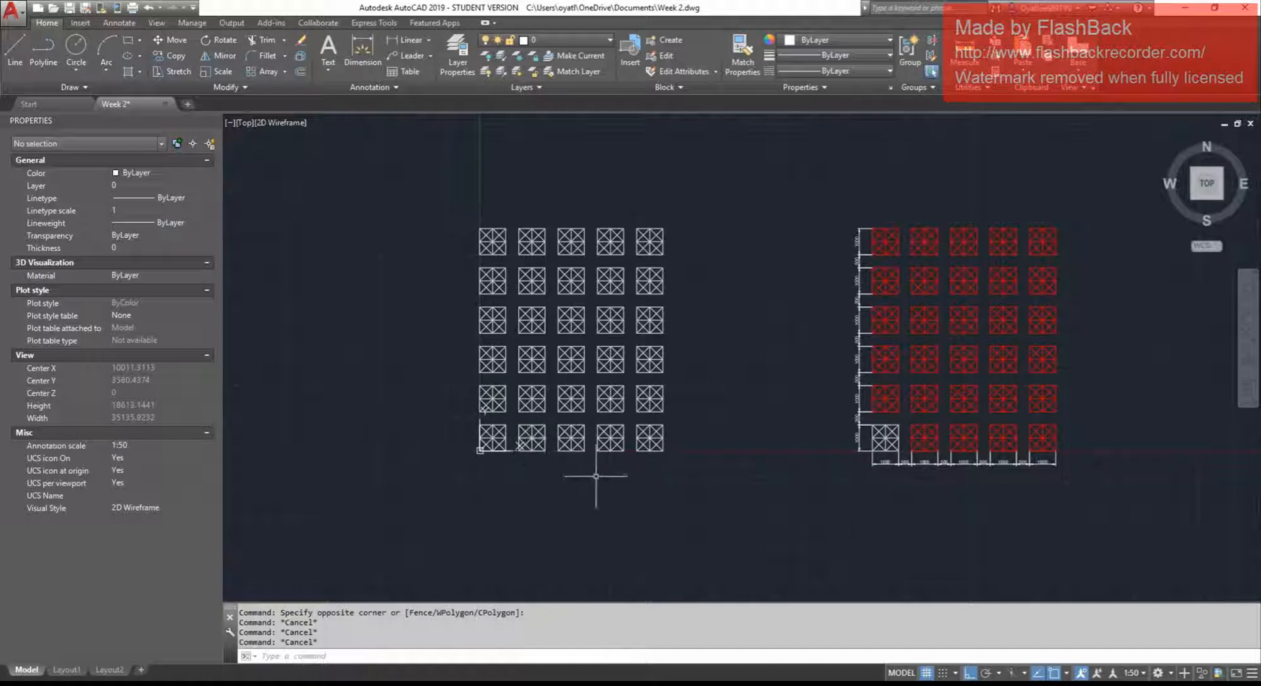
# Select every square of the white grid except the original square in its lower-left corner.
pyautogui.moveTo(567, 452); pyautogui.dragTo(644, 469, button='middle')
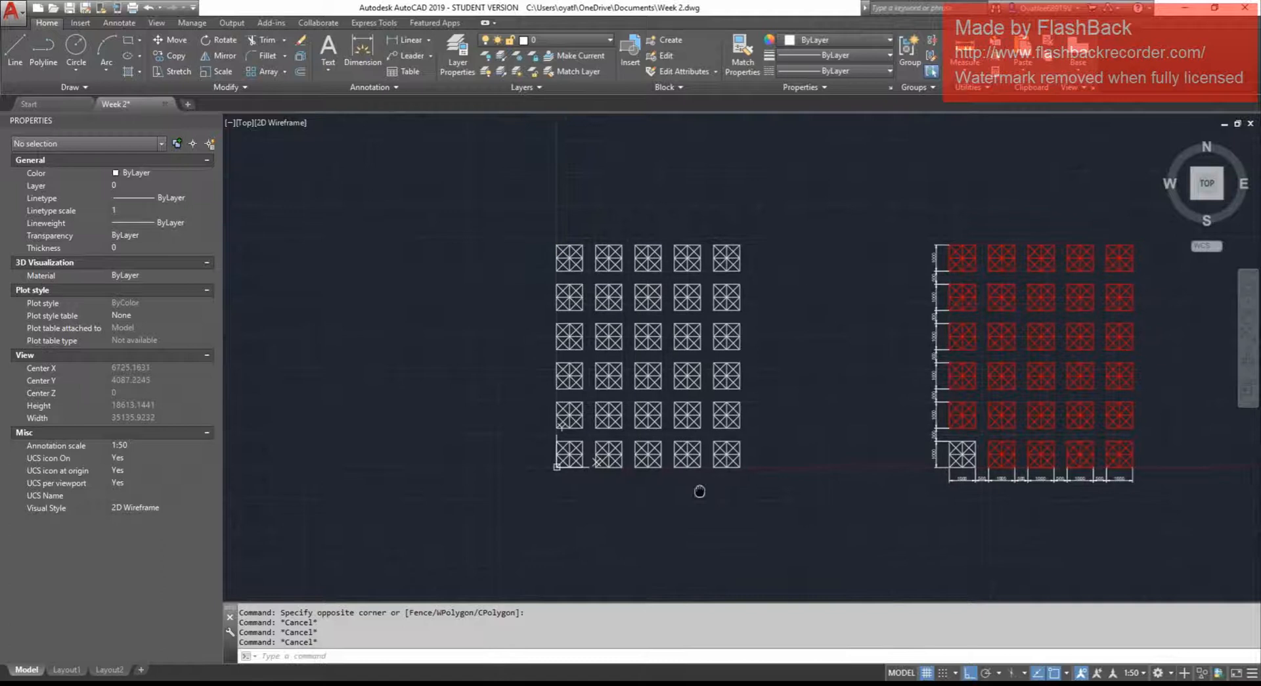
pyautogui.press('Escape')
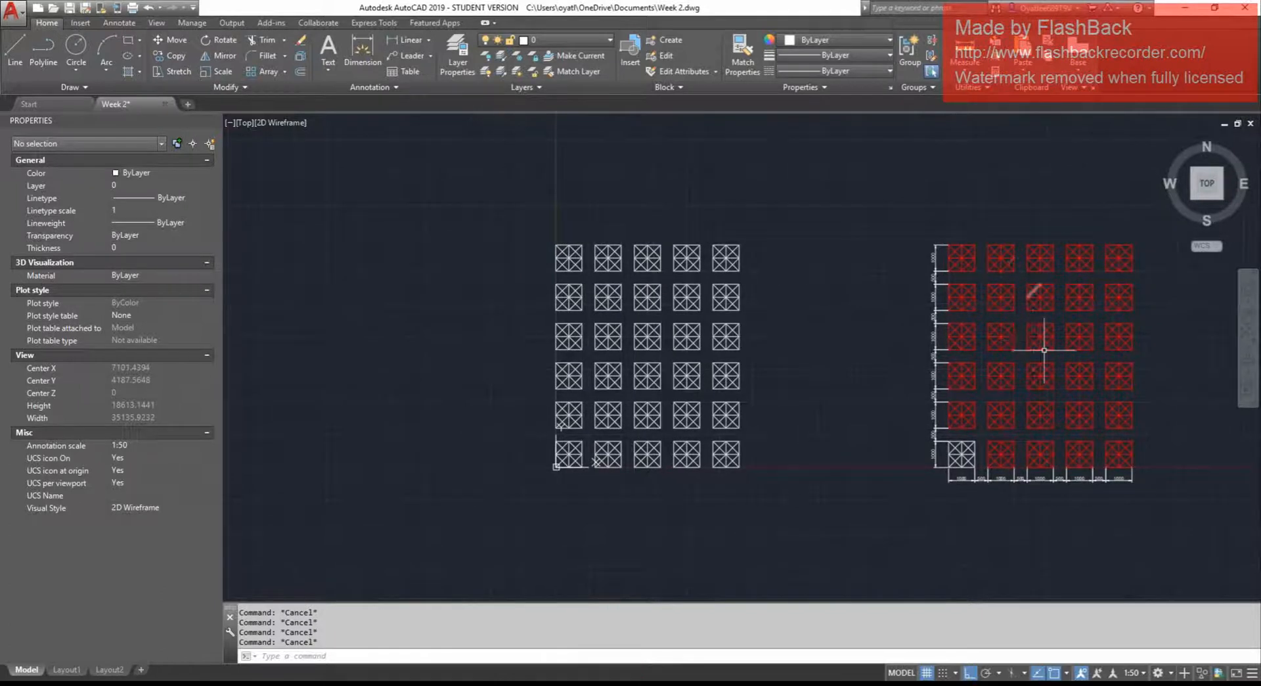
pyautogui.click(769, 486)
pyautogui.press('Escape')
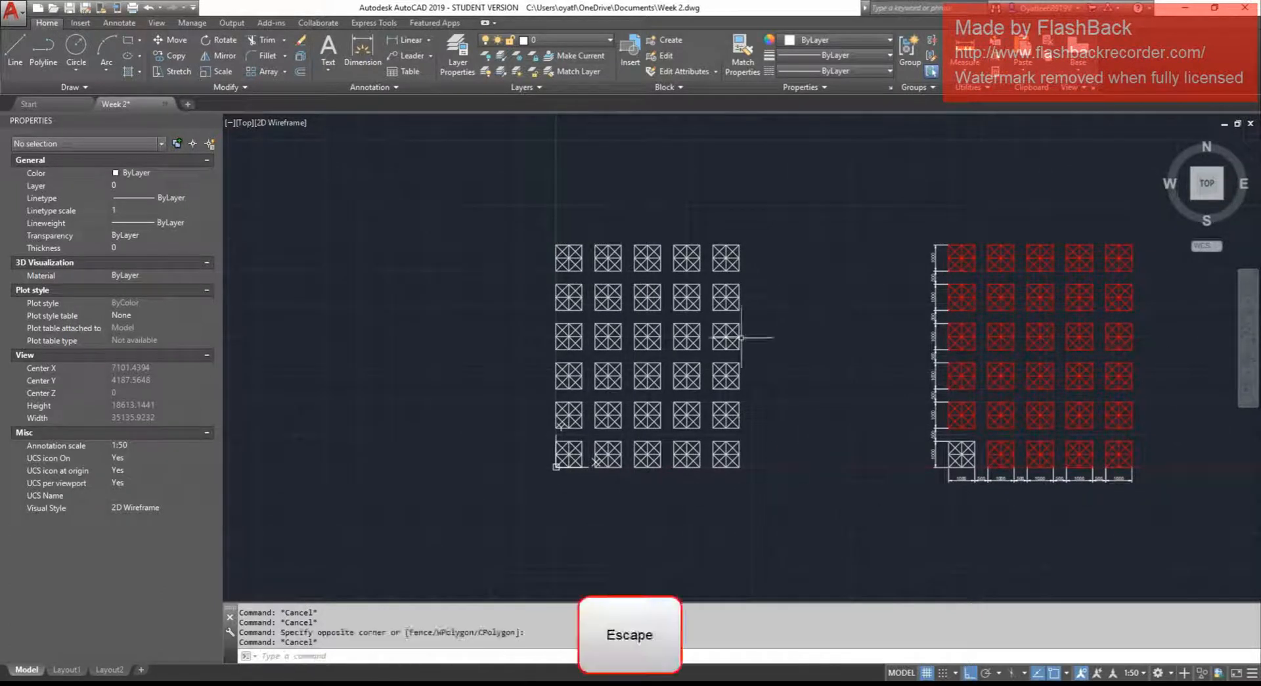
pyautogui.click(590, 212)
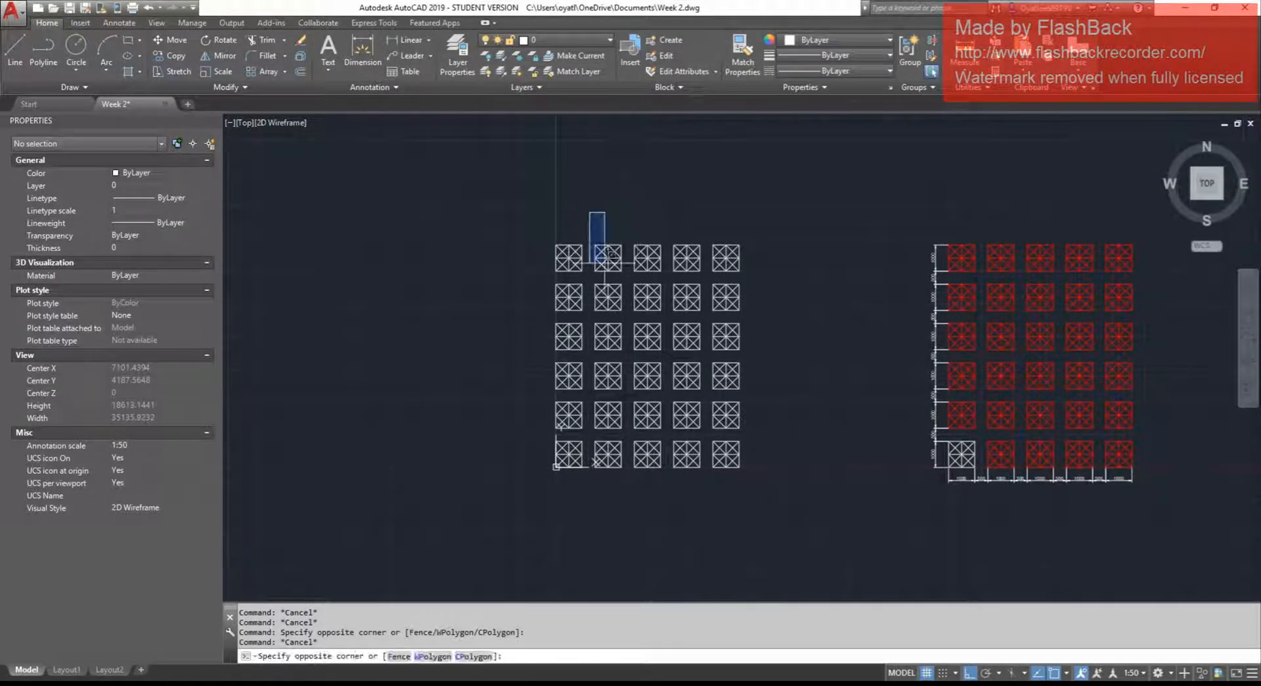
pyautogui.click(778, 508)
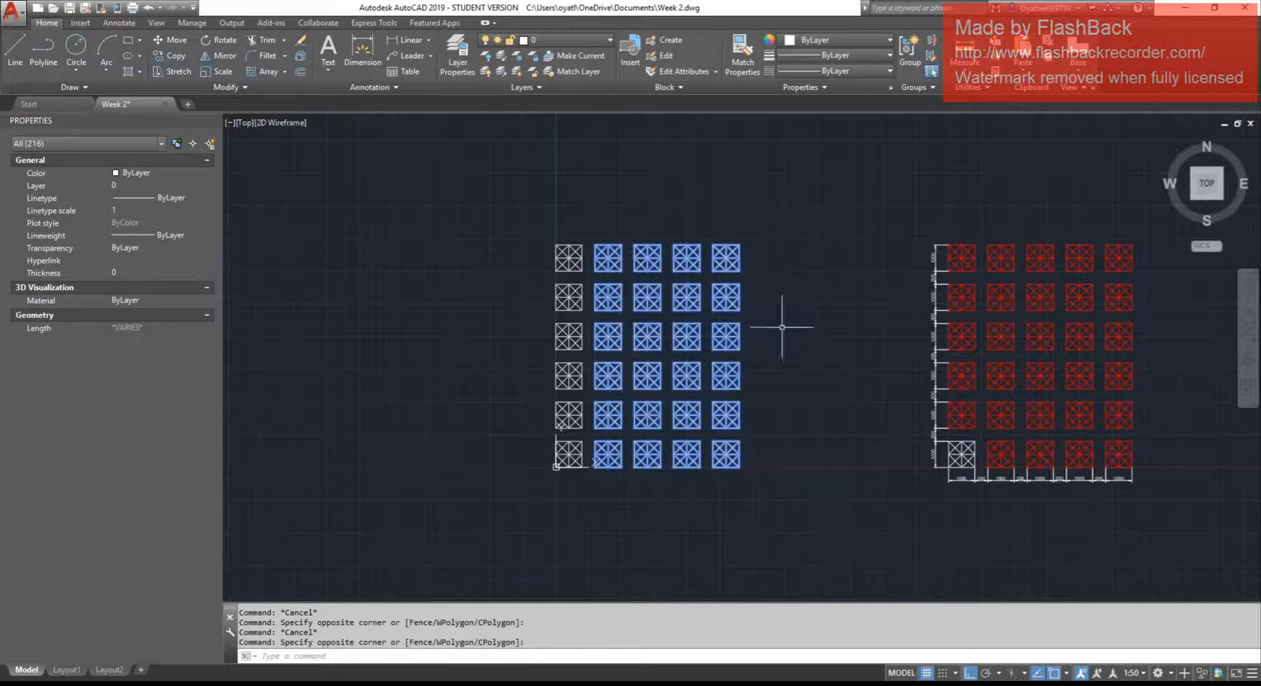
pyautogui.click(484, 188)
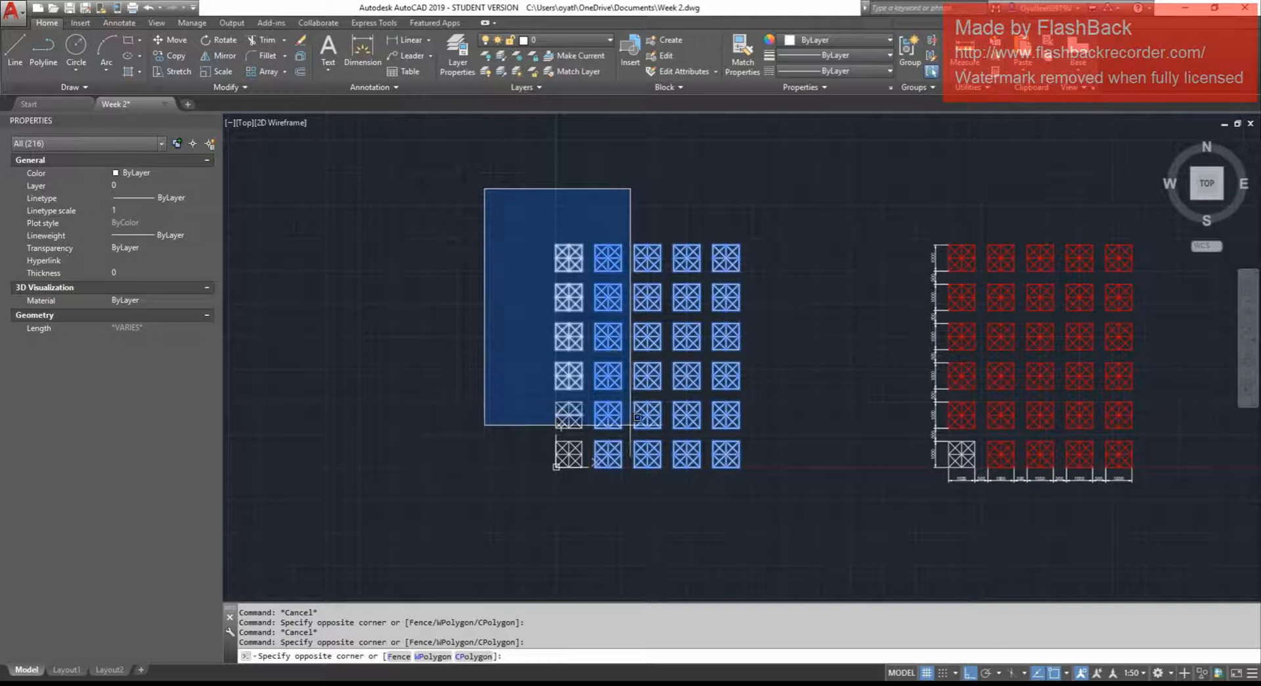
pyautogui.click(630, 437)
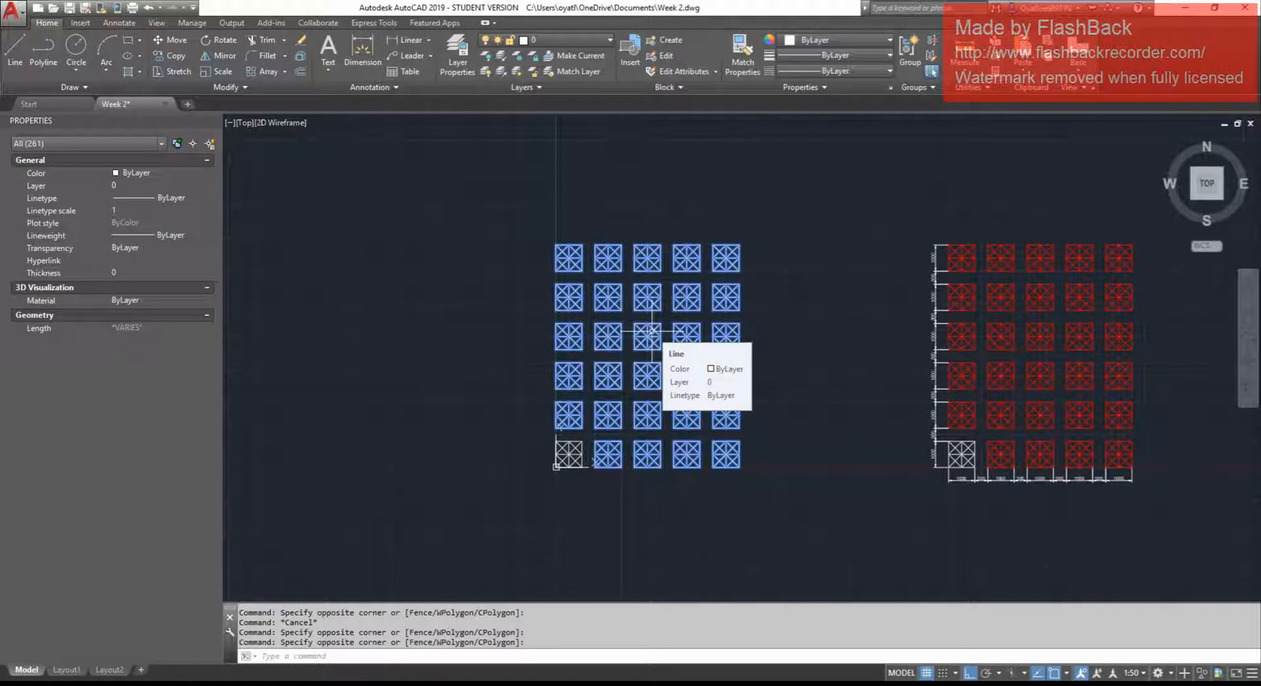
# Change the colour of the selected squares to Red.
pyautogui.click(175, 172)
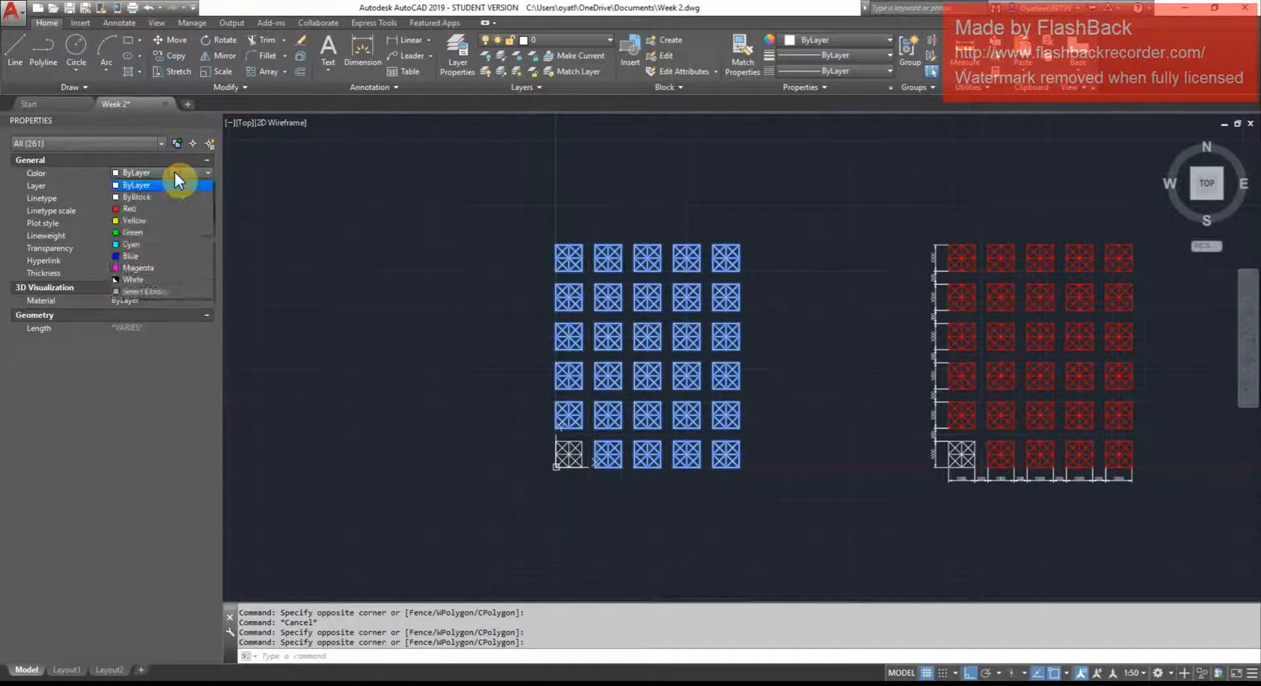
pyautogui.click(171, 209)
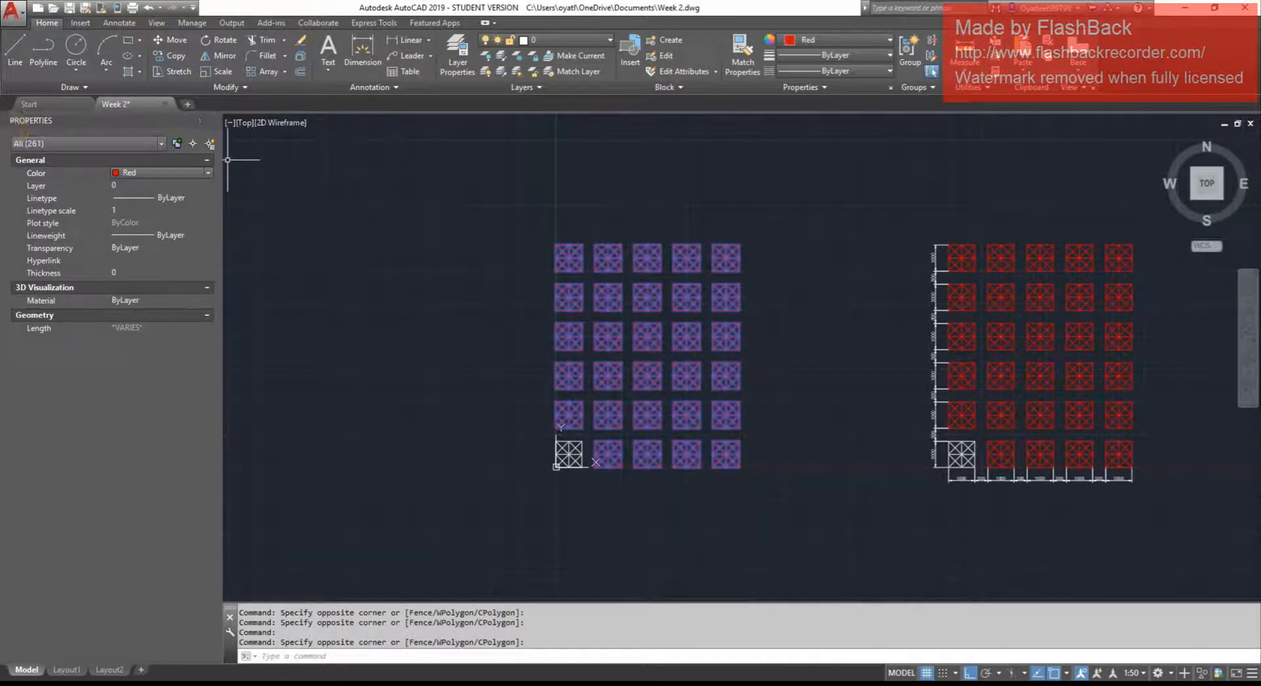
pyautogui.click(374, 229)
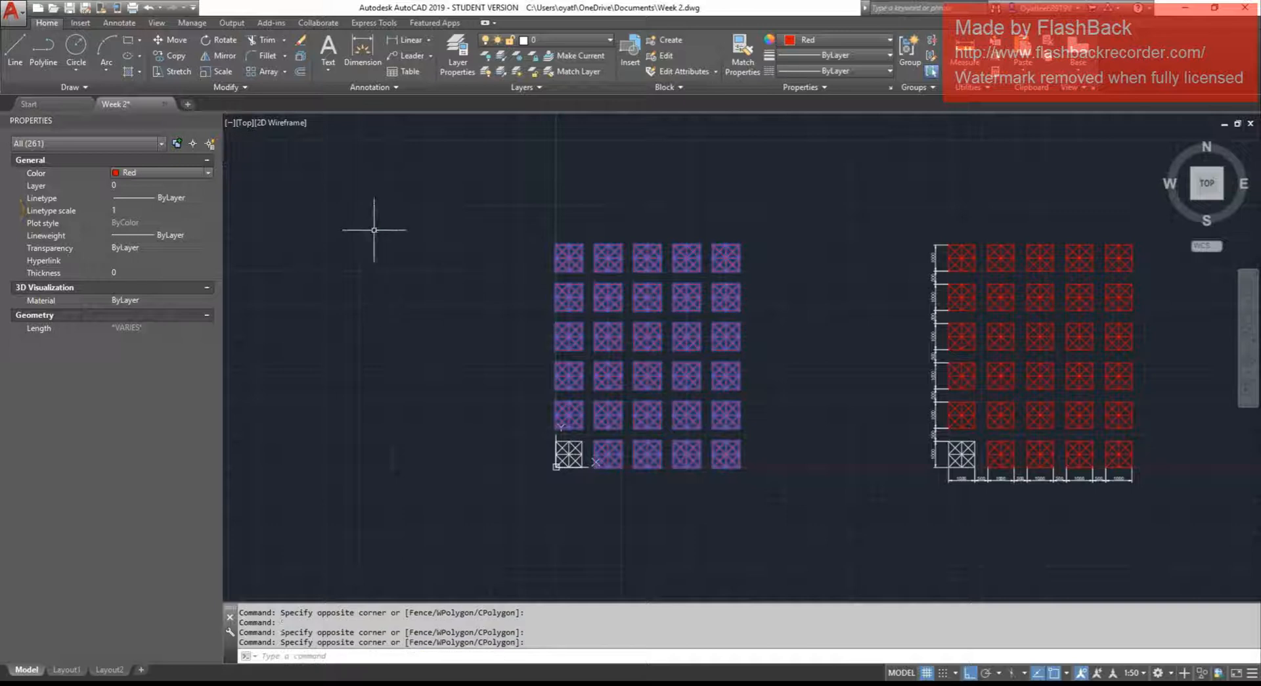
pyautogui.click(434, 273)
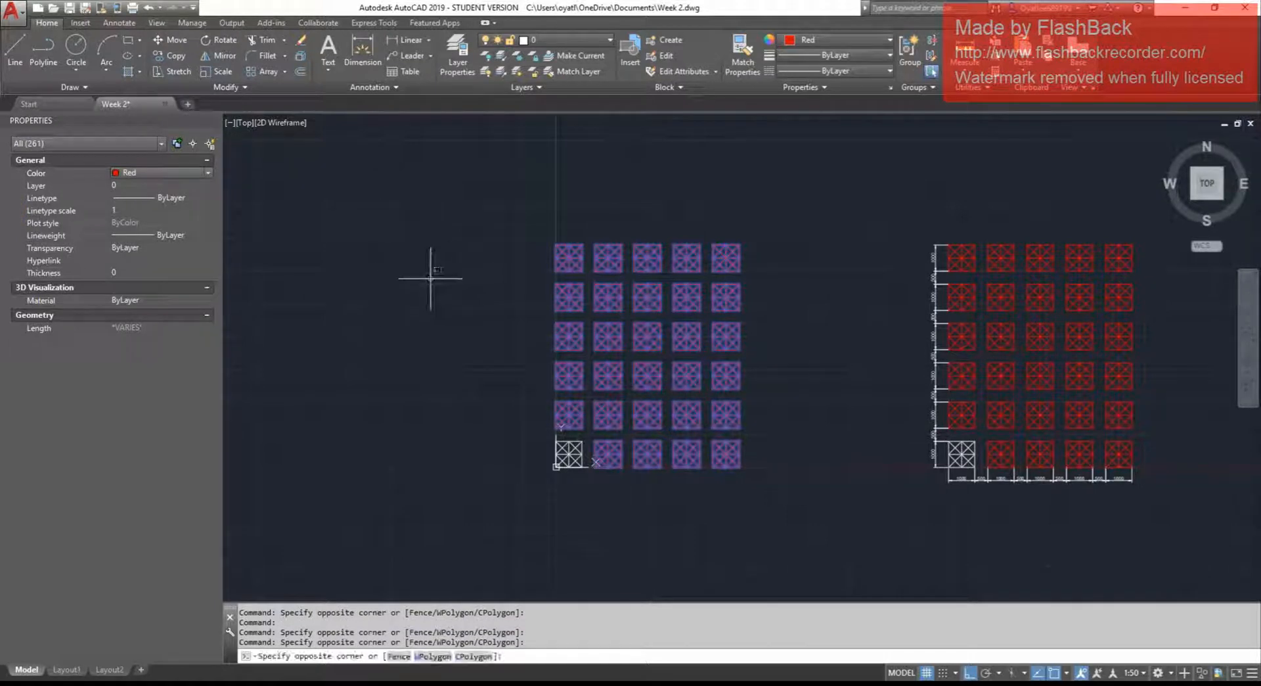
# Hide and show the Properties palette twice while the squares stay selected.
pyautogui.press('ctrl')
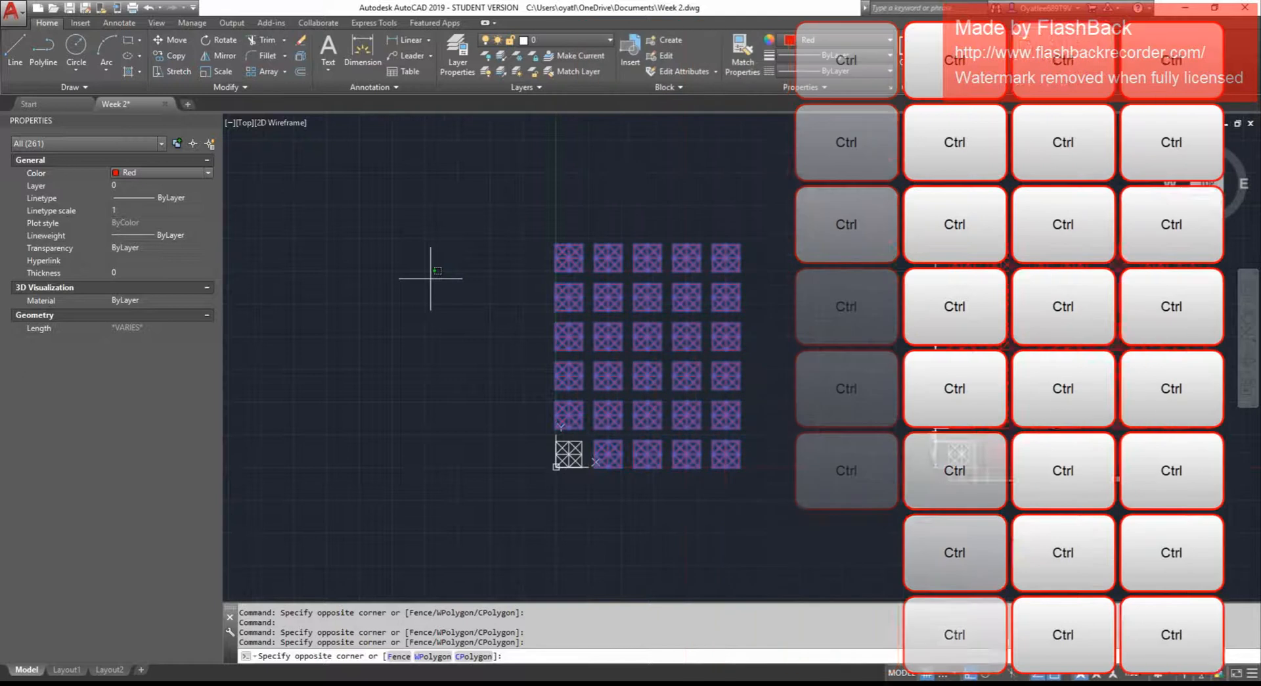
pyautogui.hotkey('ctrl', '1')
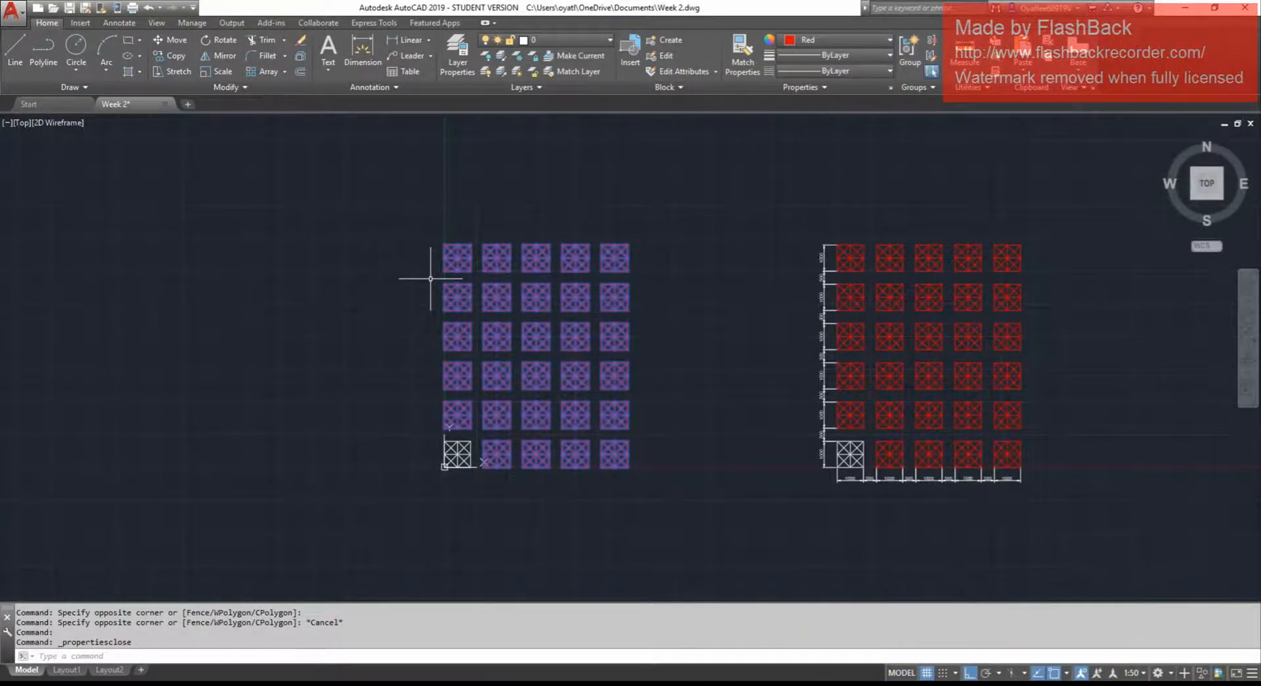
pyautogui.hotkey('ctrl', '1')
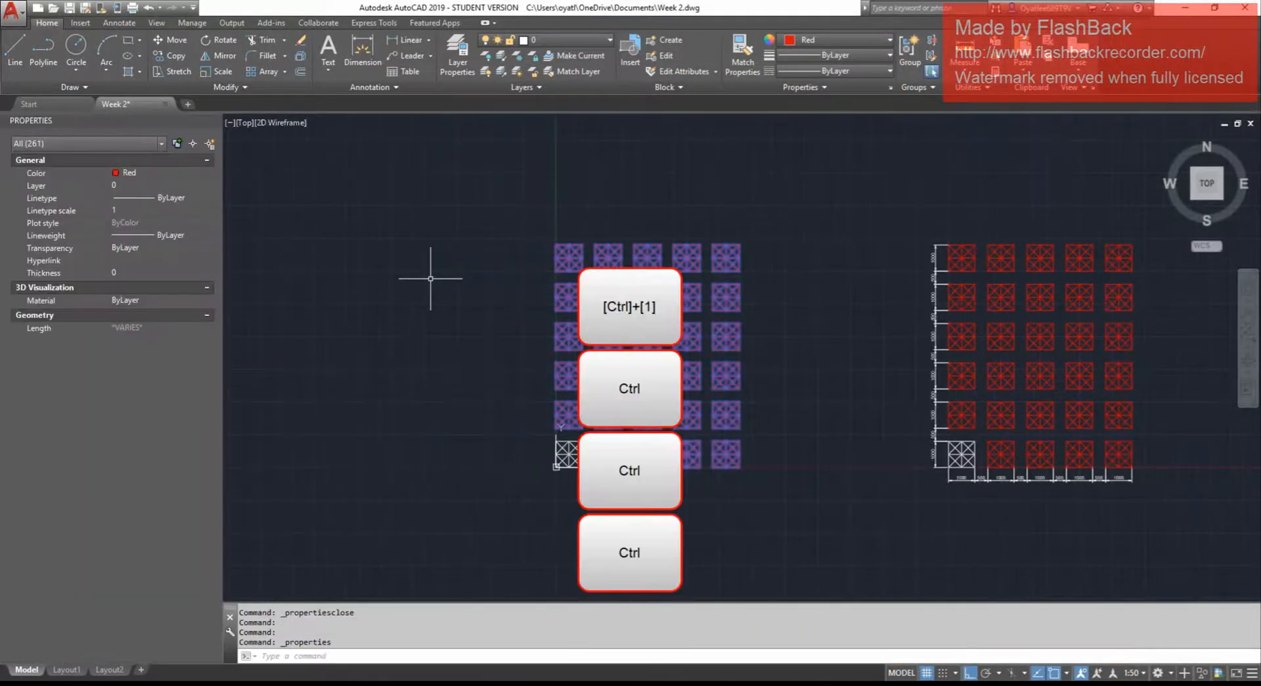
pyautogui.hotkey('ctrl', '1')
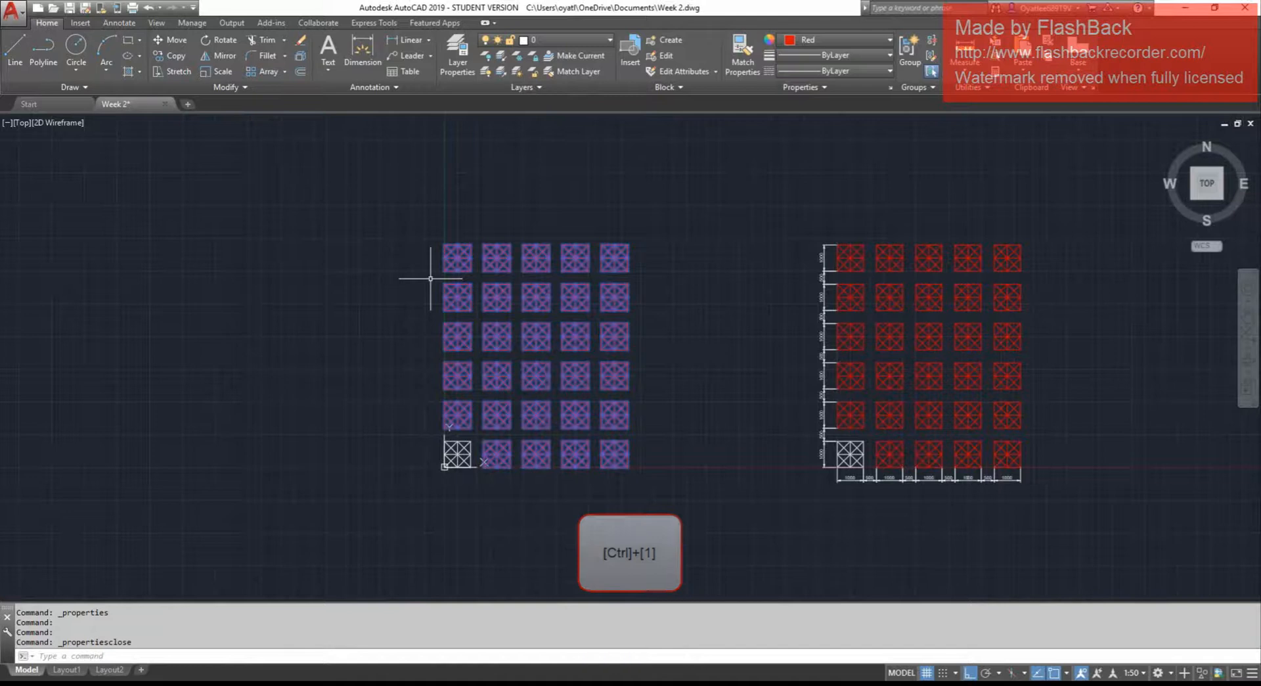
pyautogui.hotkey('ctrl', '1')
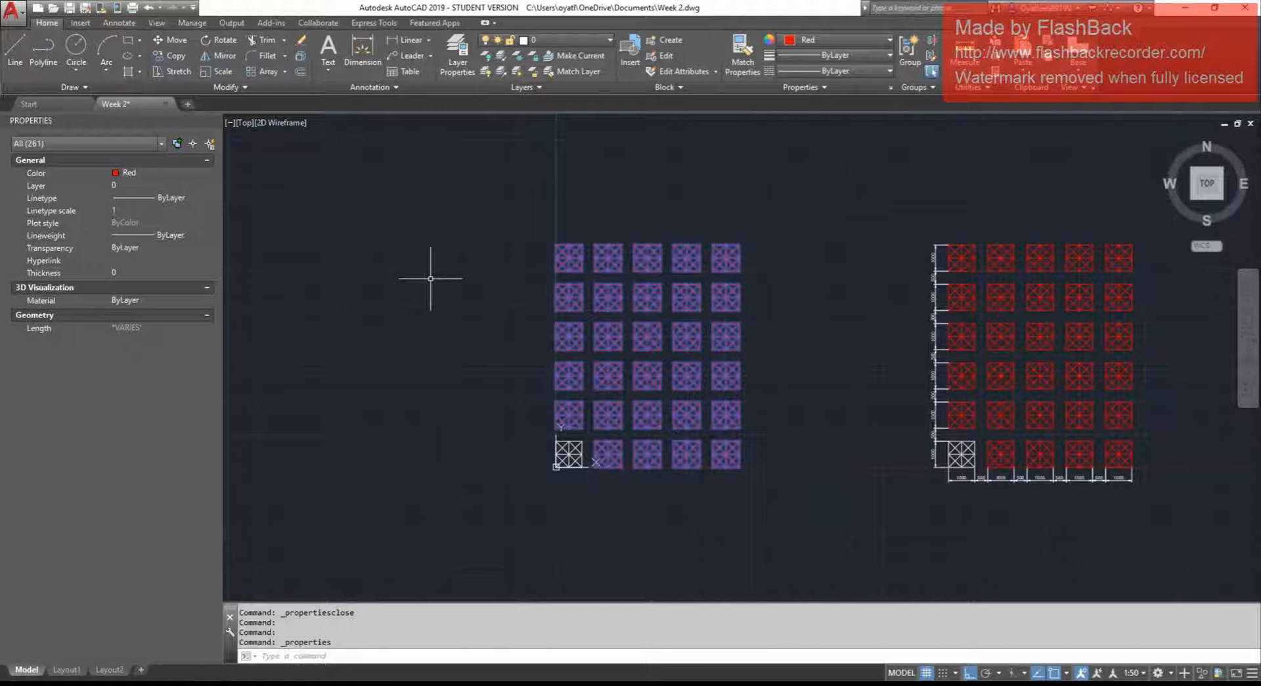
# Close the Properties palette and reopen it with the PROPERTIES command (PR).
pyautogui.write('PR')
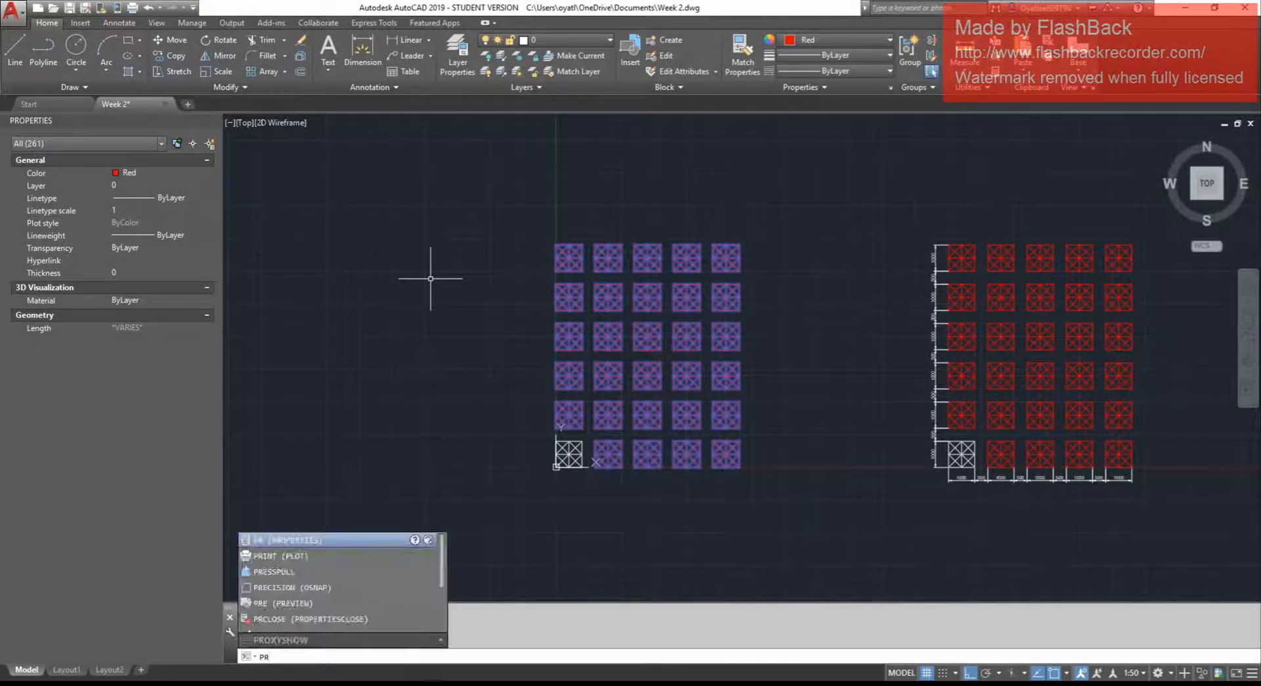
pyautogui.press('Return')
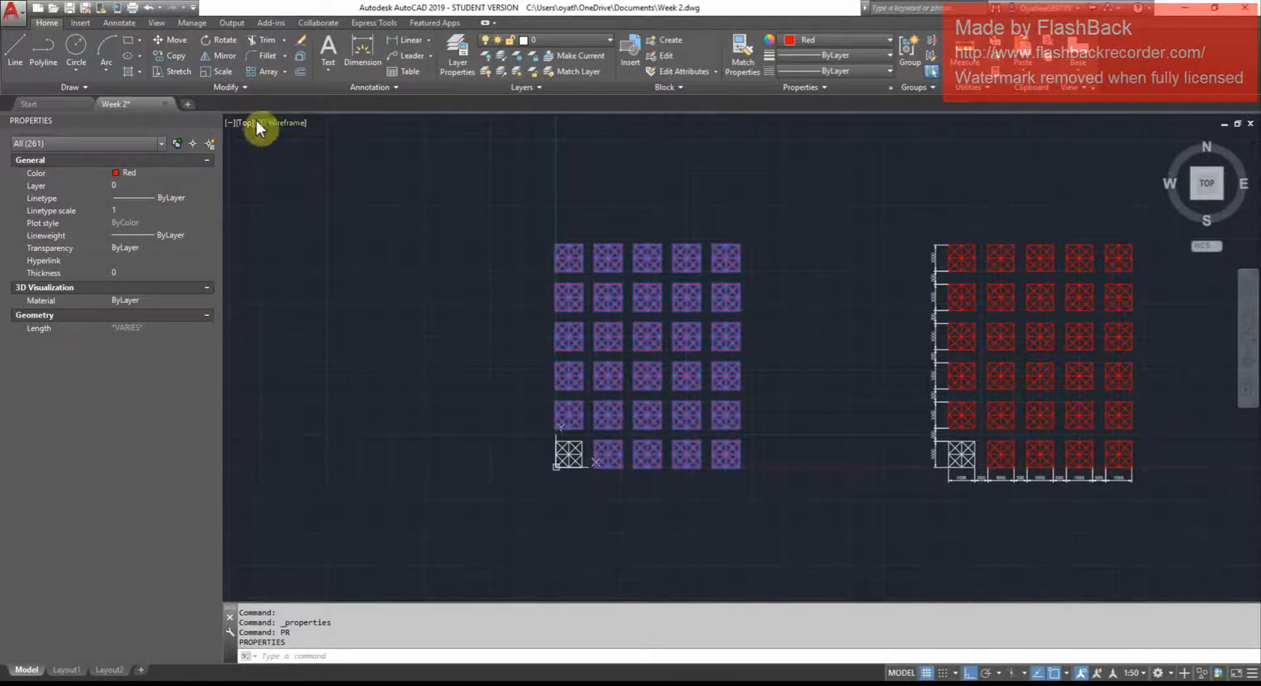
pyautogui.click(213, 121)
pyautogui.click(267, 276)
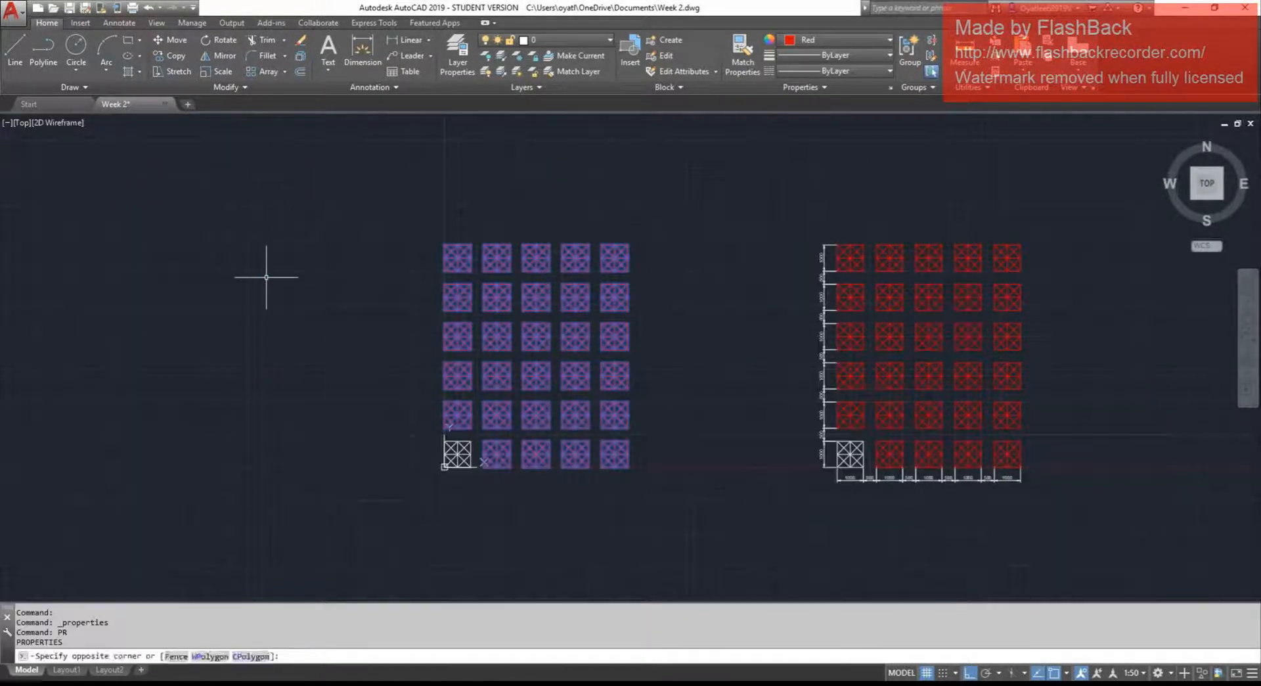
pyautogui.click(266, 277)
pyautogui.write('pr')
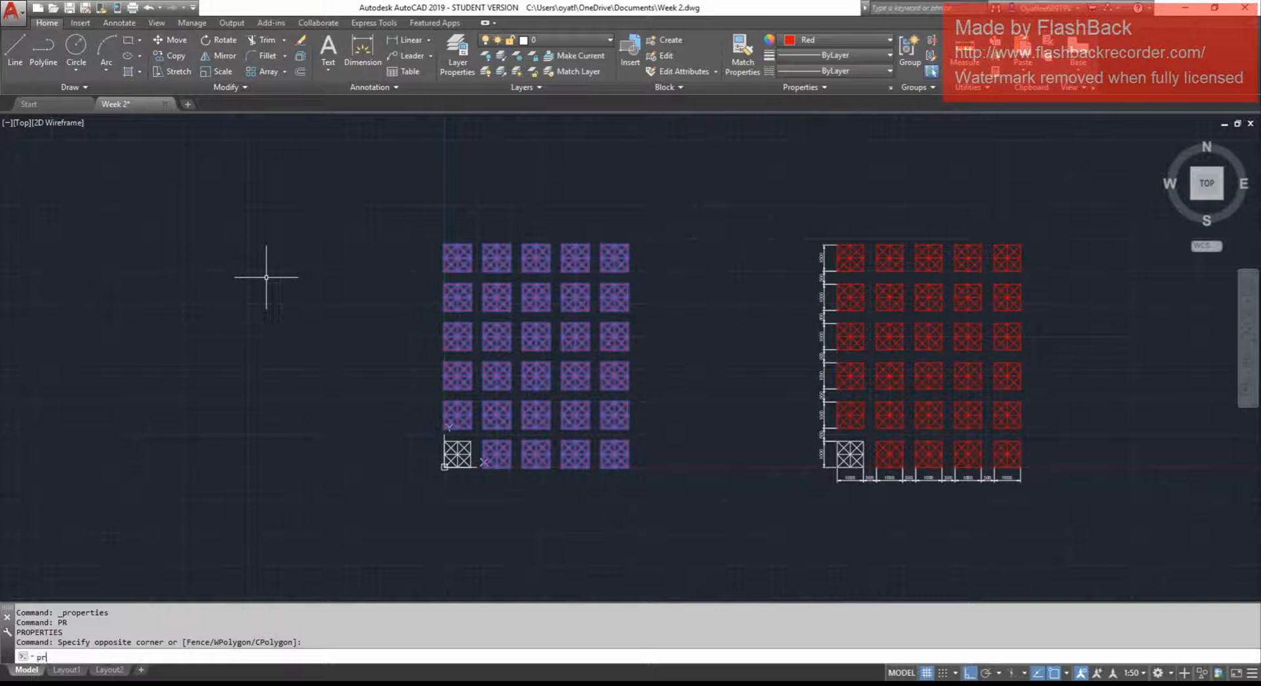
pyautogui.press('Return')
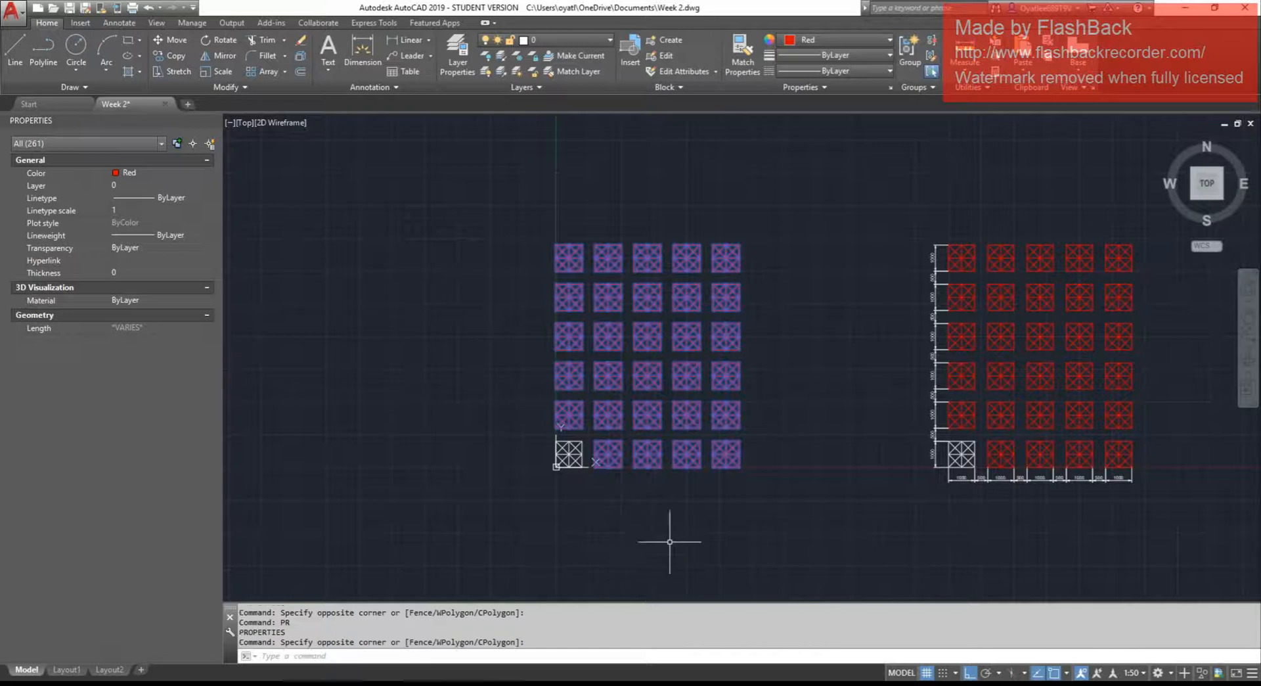
# Deselect the squares and examine how the reference grid is dimensioned compared with the recoloured grid.
pyautogui.press('Escape')
pyautogui.press('Escape')
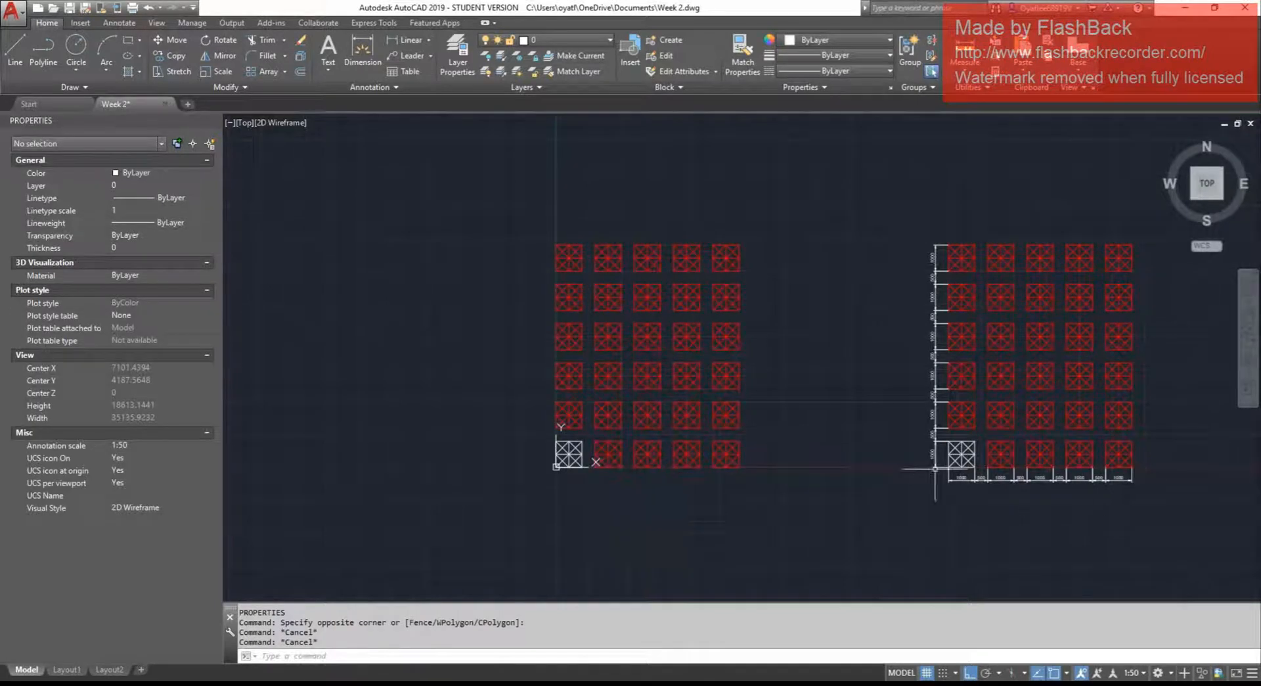
pyautogui.moveTo(1005, 466); pyautogui.dragTo(955, 450, button='middle')
pyautogui.moveTo(1028, 487); pyautogui.dragTo(962, 475, button='middle')
pyautogui.moveTo(1041, 530)
pyautogui.mouseDown(button='middle')
pyautogui.moveTo(986, 508)
pyautogui.moveTo(927, 507)
pyautogui.moveTo(947, 533)
pyautogui.mouseUp(button='middle')
pyautogui.scroll(3, 946, 507)
pyautogui.press('Escape')
pyautogui.press('Escape')
pyautogui.press('Escape')
pyautogui.press('Escape')
pyautogui.press('Escape')
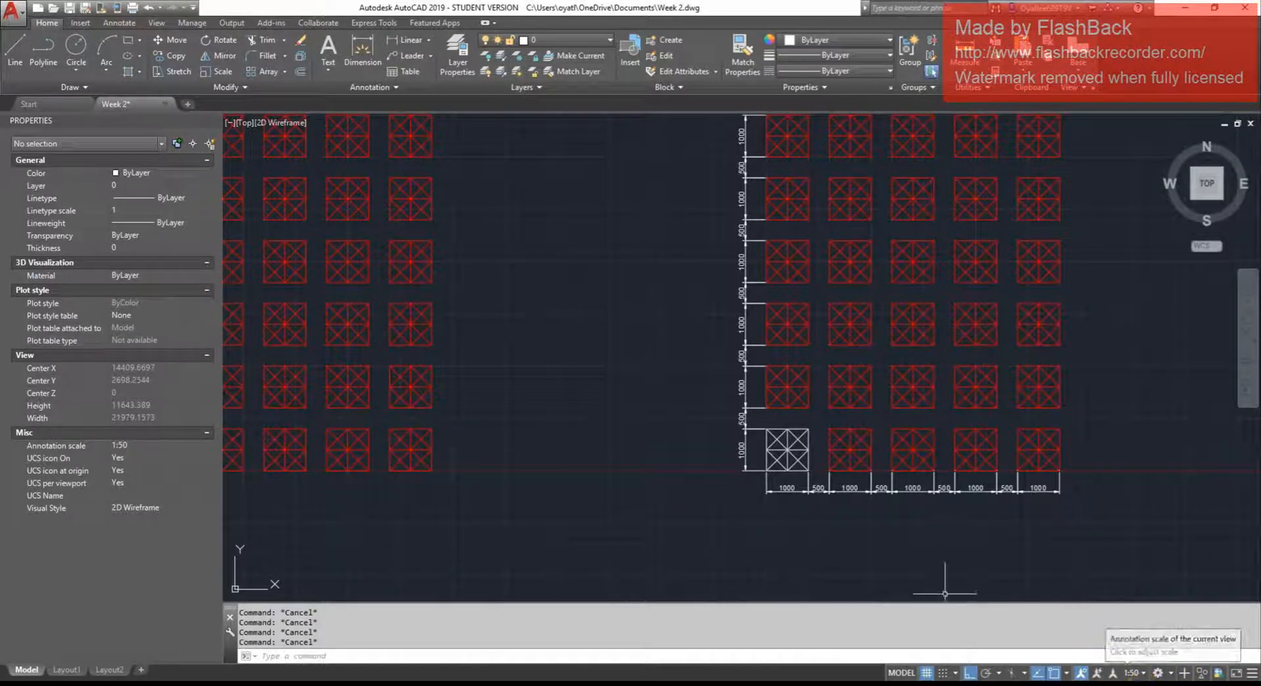
pyautogui.moveTo(740, 533); pyautogui.dragTo(814, 531, button='middle')
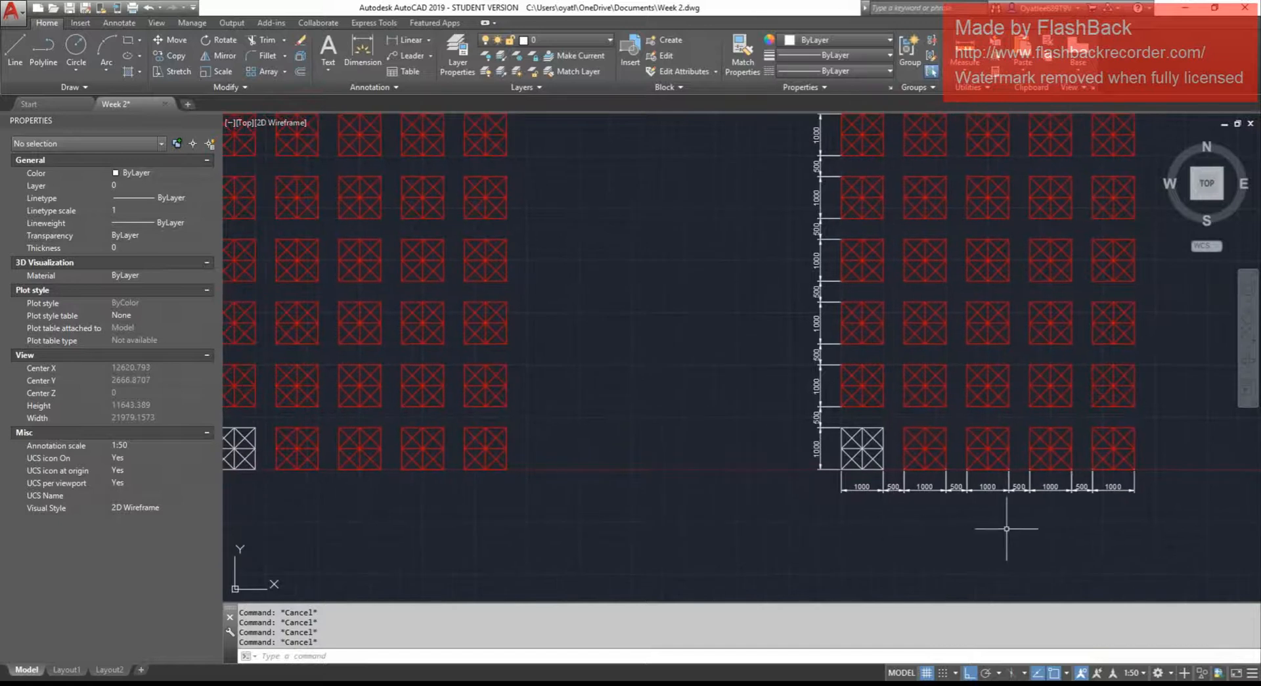
pyautogui.moveTo(644, 405); pyautogui.dragTo(720, 428, button='middle')
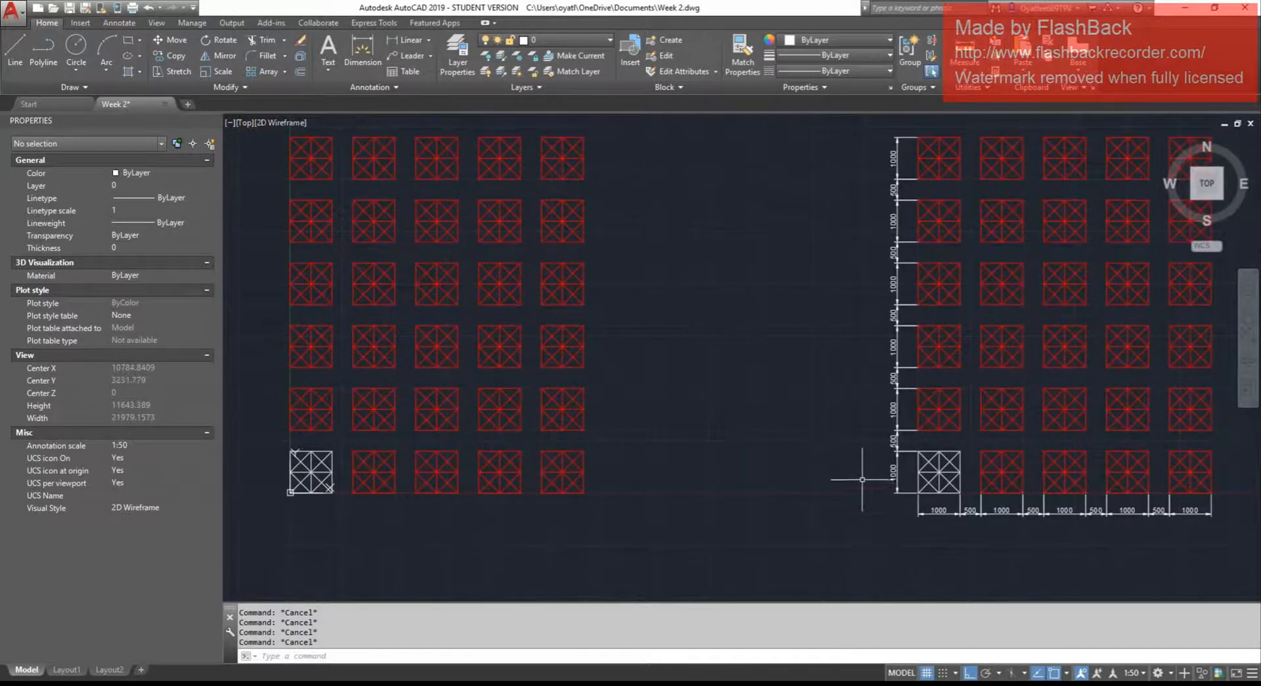
pyautogui.moveTo(857, 484); pyautogui.dragTo(845, 490, button='middle')
pyautogui.press('Escape')
pyautogui.press('Escape')
pyautogui.press('Escape')
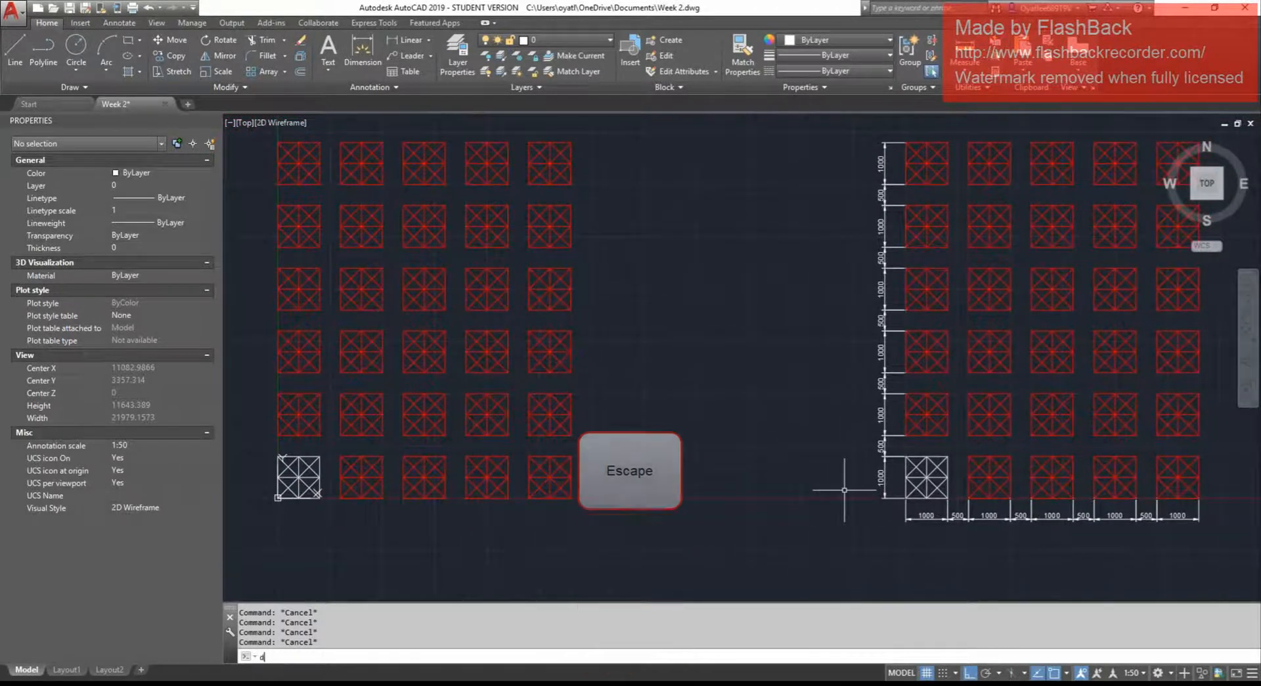
pyautogui.write('DIMSTY')
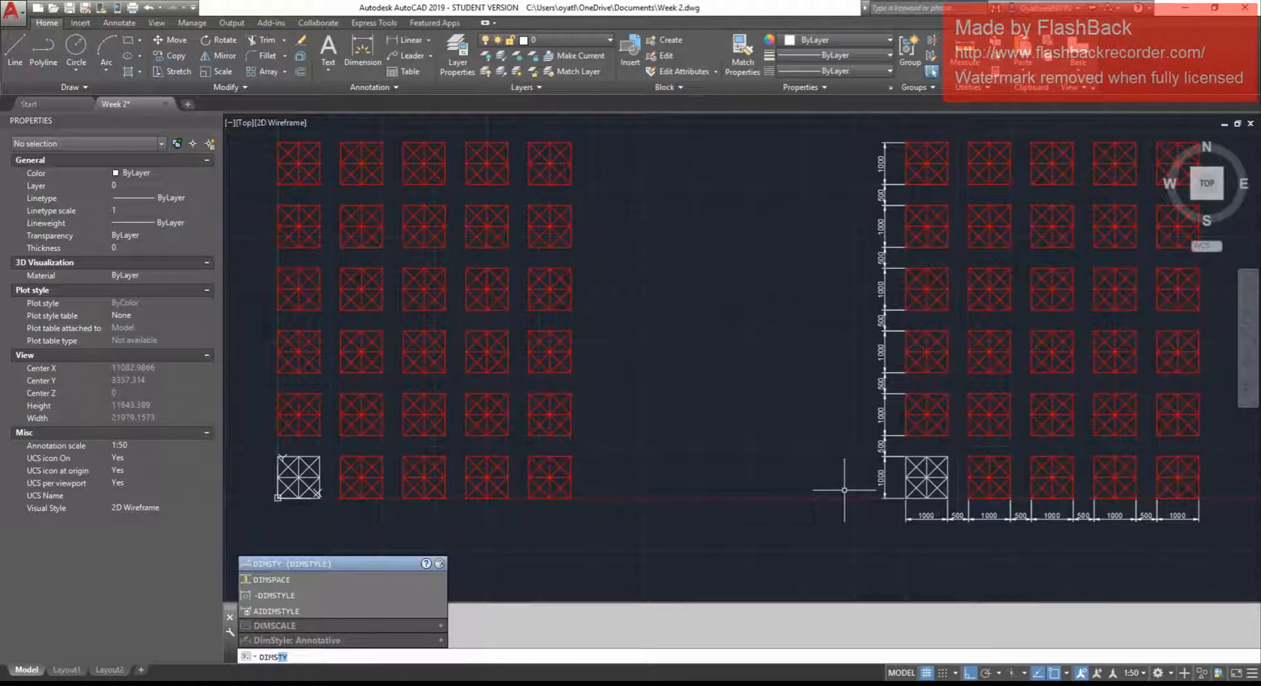
pyautogui.press('Escape')
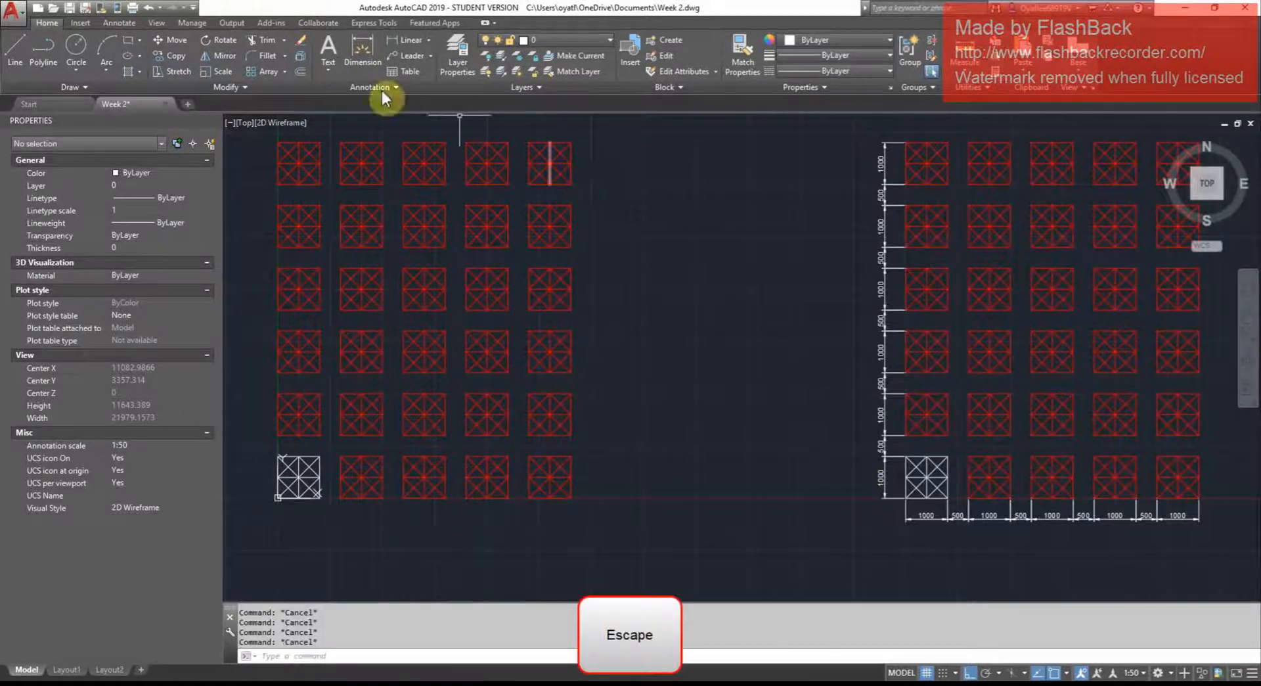
# Create a new annotative dimension style based on the Annotative style, applying to all dimensions, and open its settings.
pyautogui.click(108, 21)
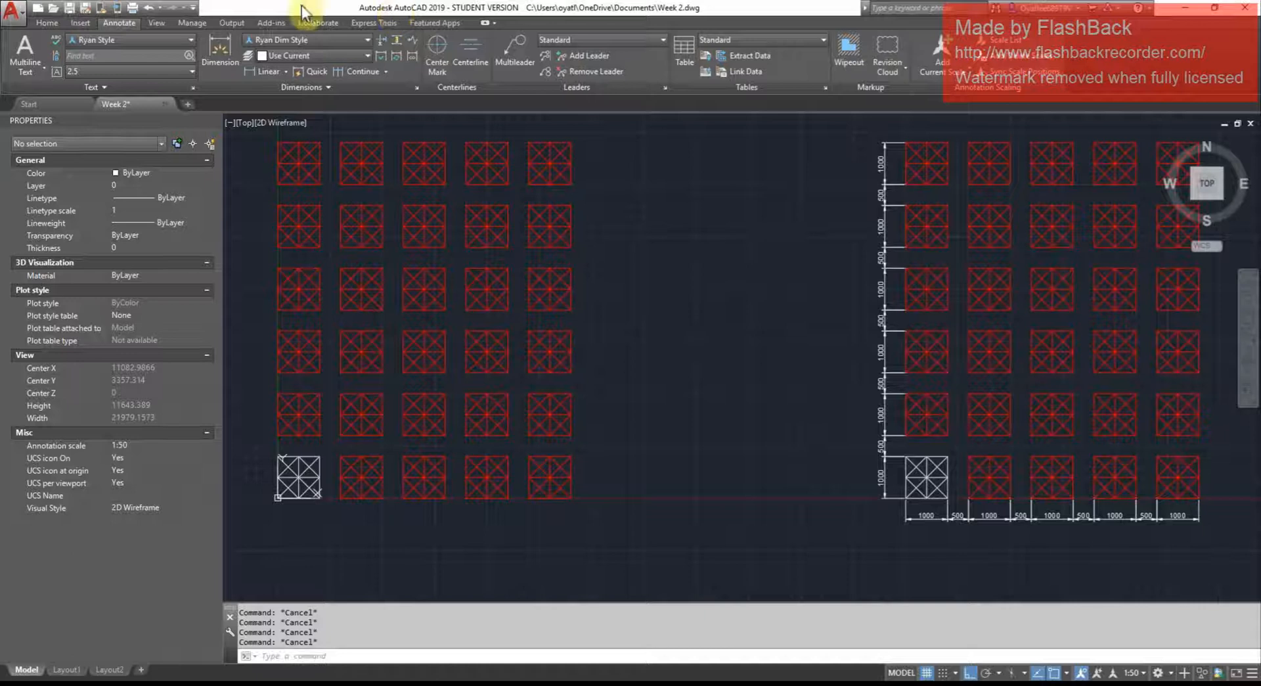
pyautogui.click(416, 88)
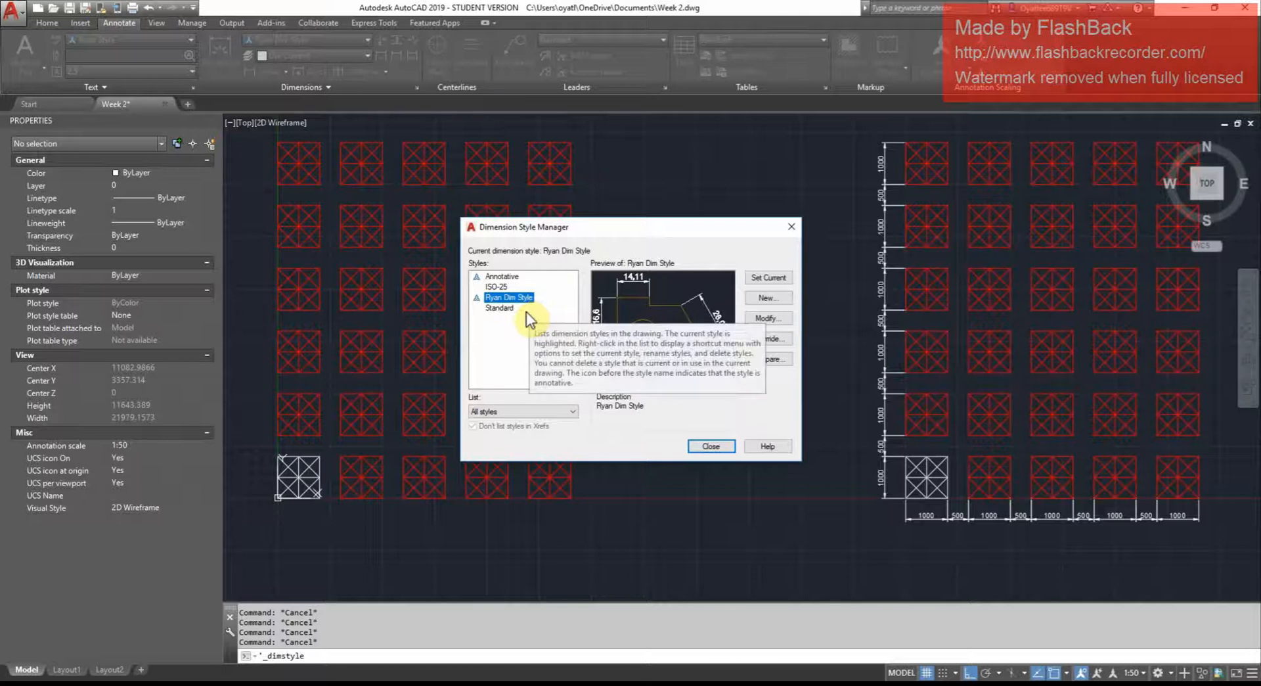
pyautogui.click(502, 277)
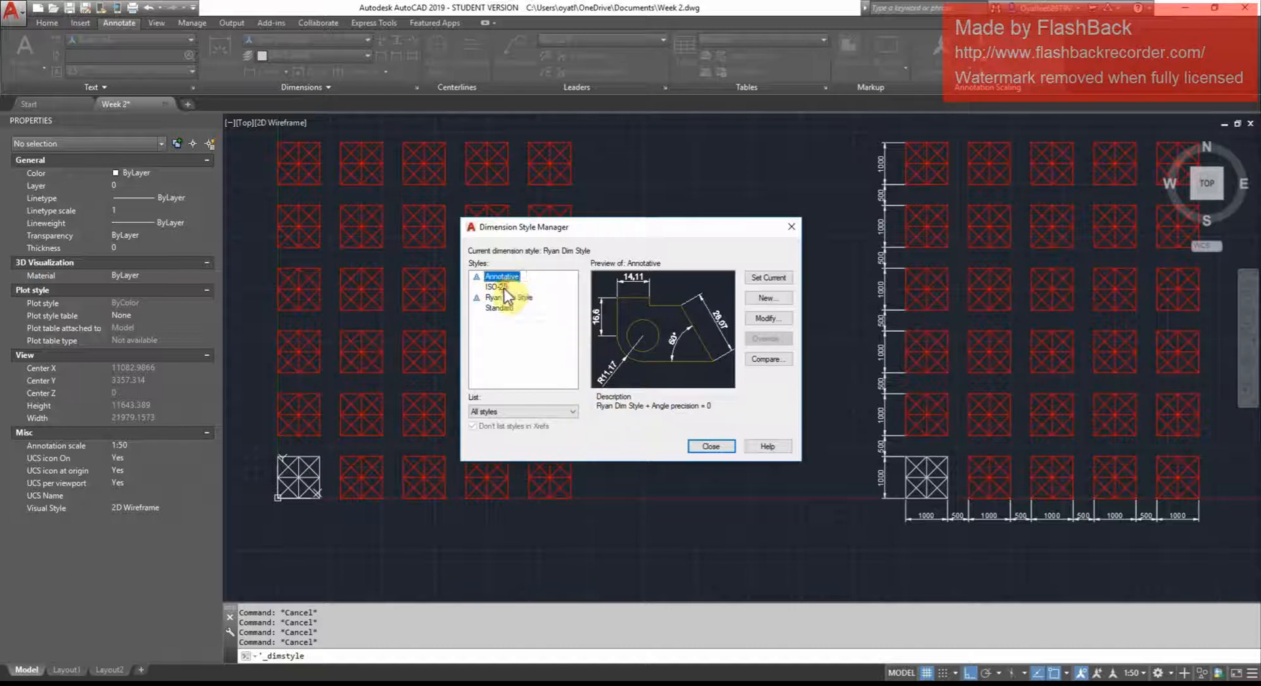
pyautogui.click(758, 299)
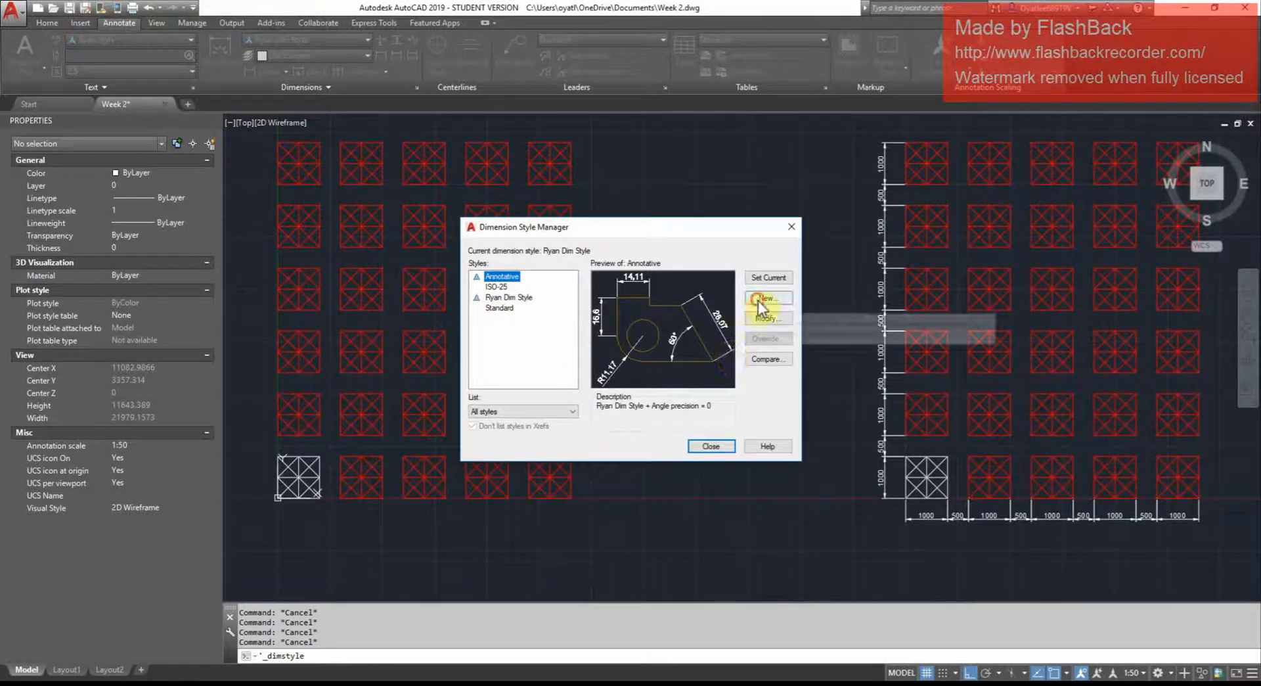
pyautogui.click(599, 310)
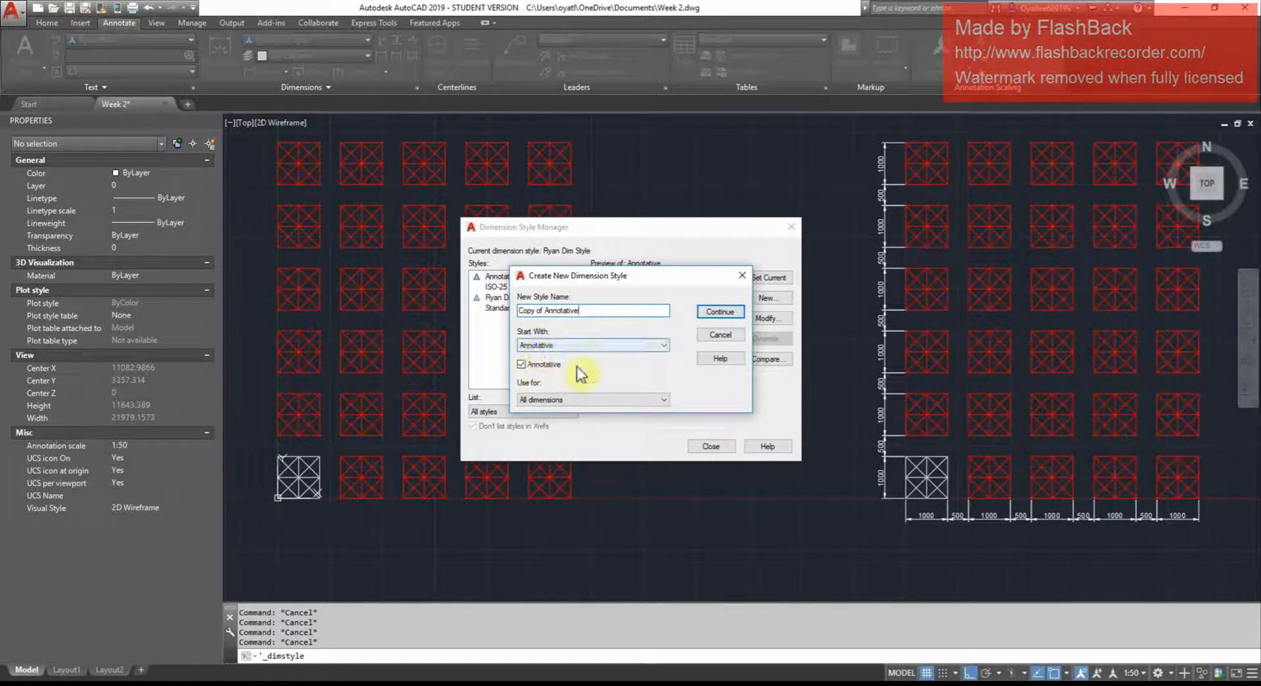
pyautogui.click(708, 316)
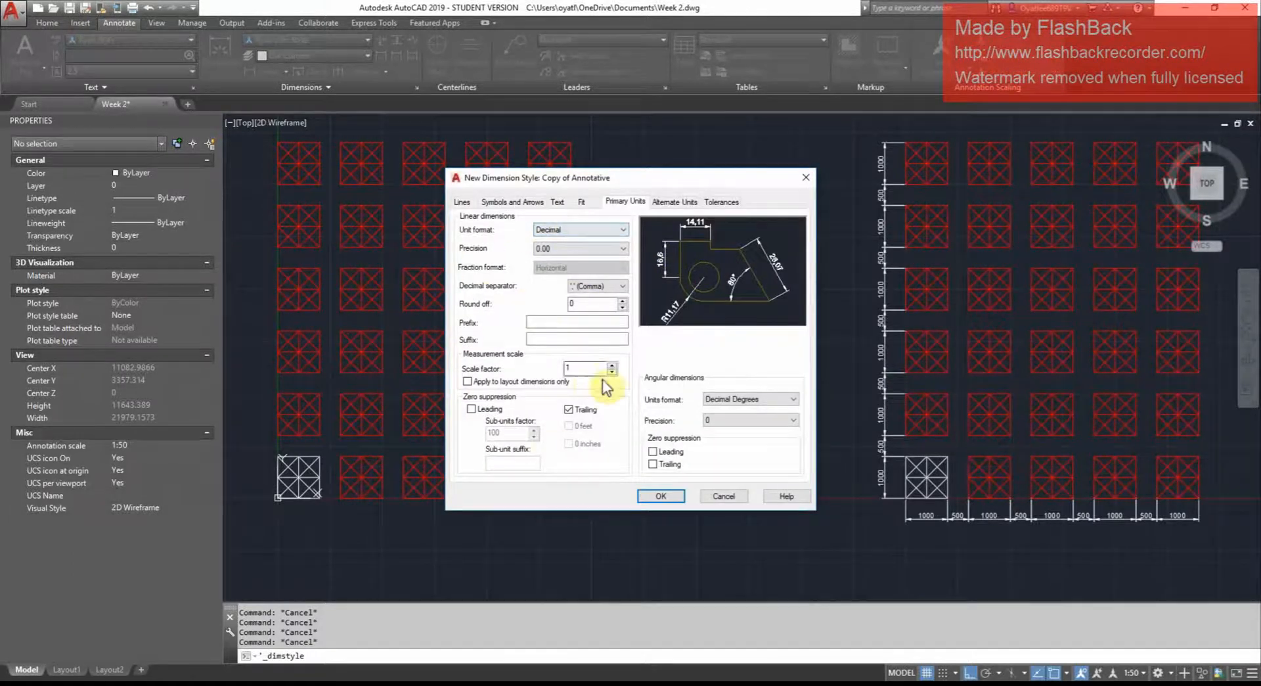
# Review the new dimension style's settings for lines, symbols and arrows, text, fit and primary units.
pyautogui.click(472, 202)
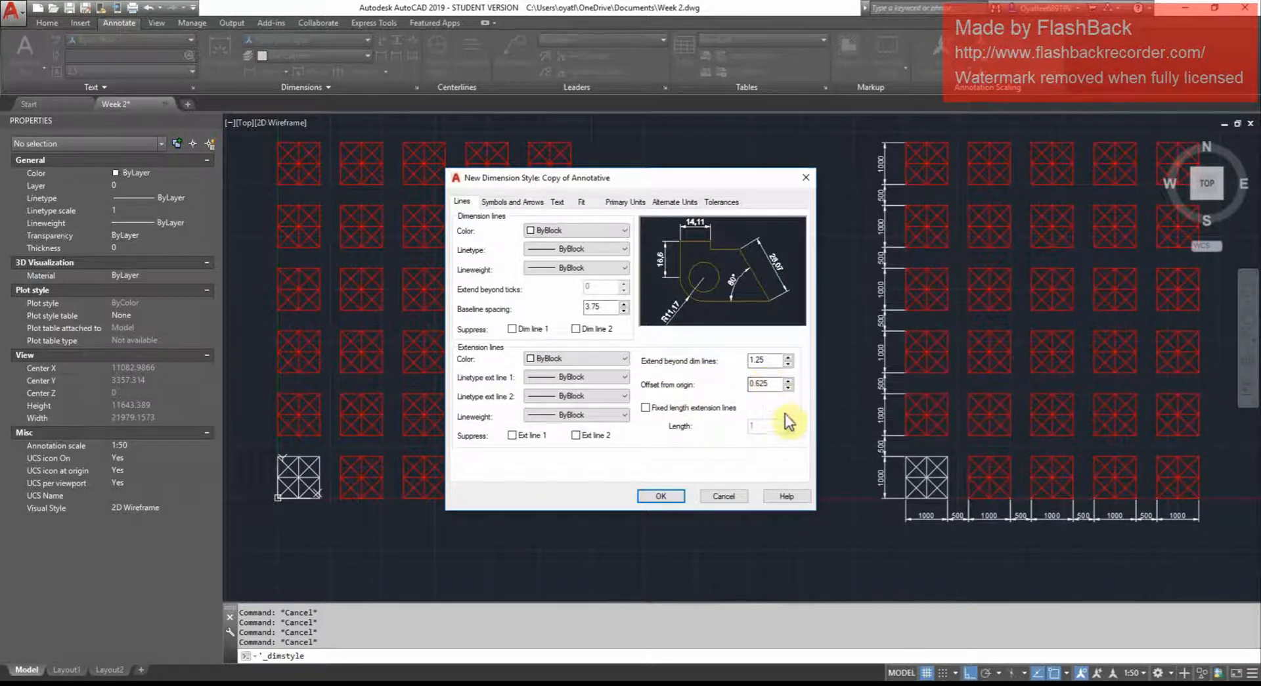
pyautogui.click(521, 200)
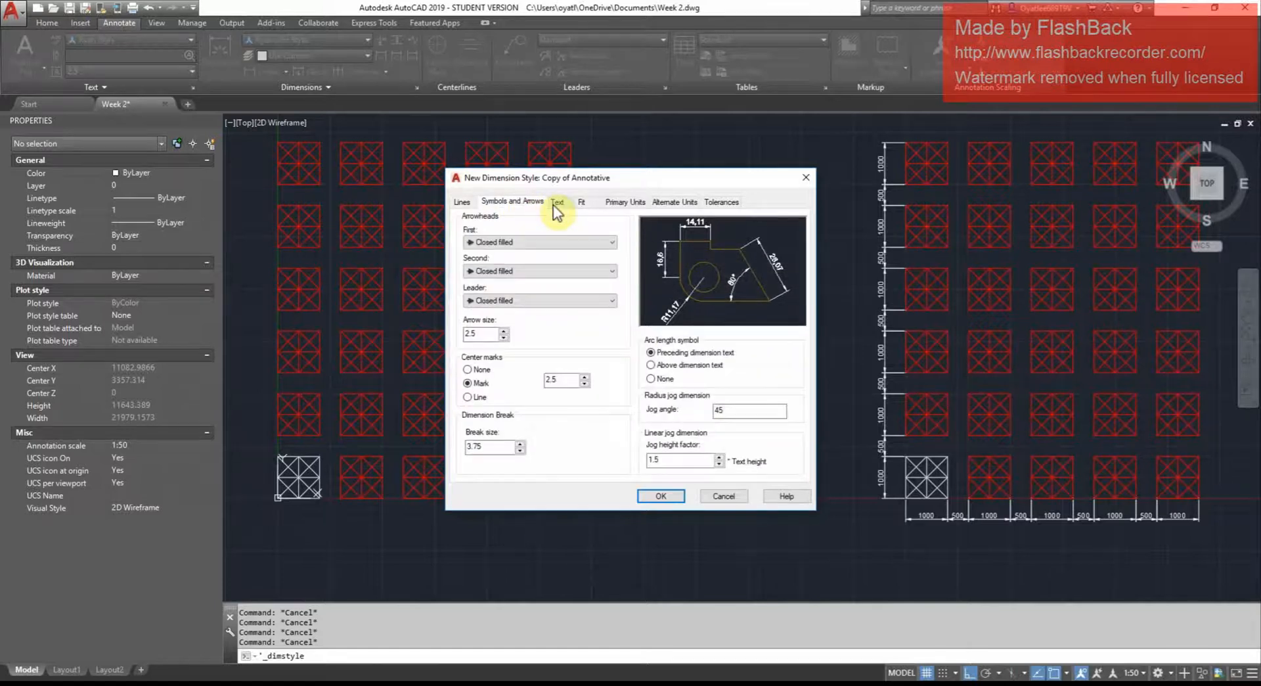
pyautogui.click(556, 202)
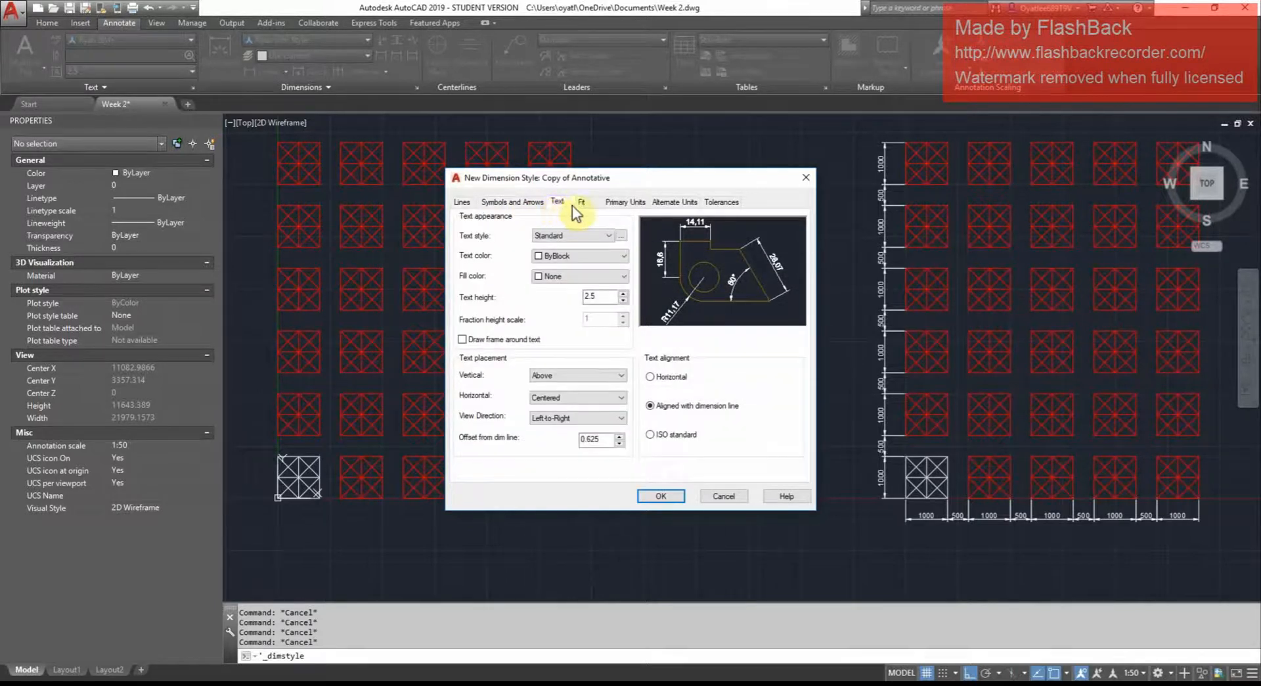
pyautogui.click(582, 203)
pyautogui.click(617, 202)
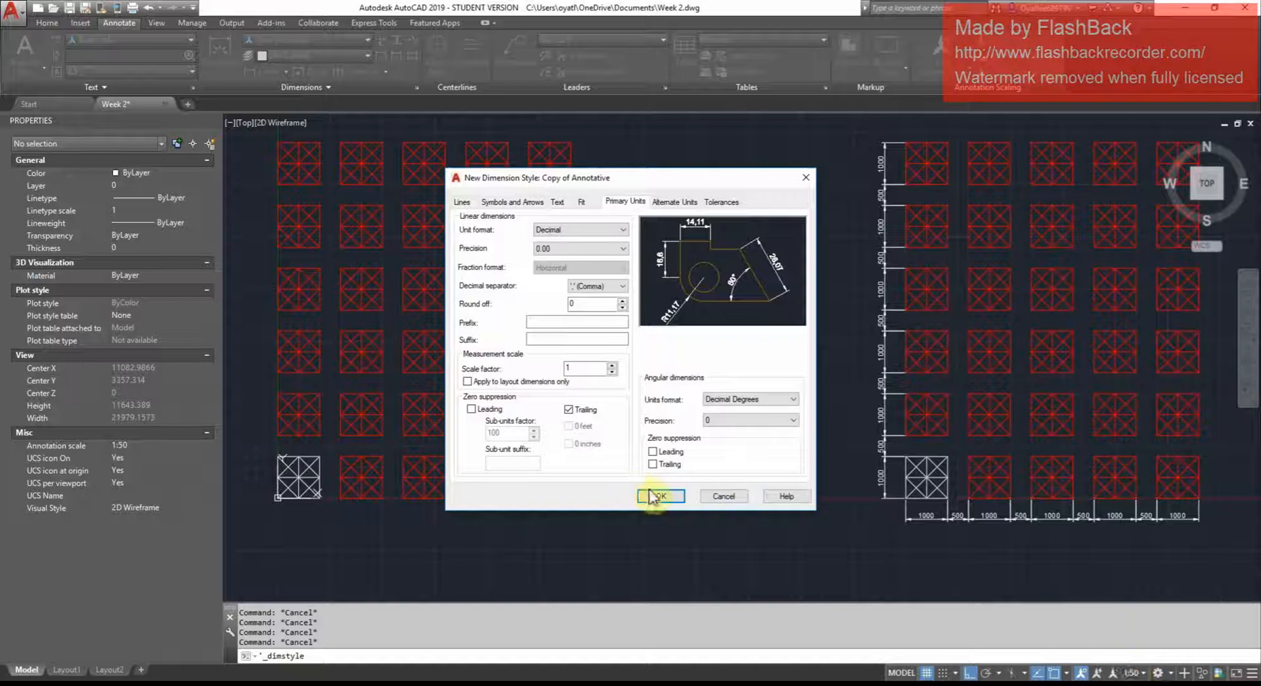
pyautogui.click(460, 202)
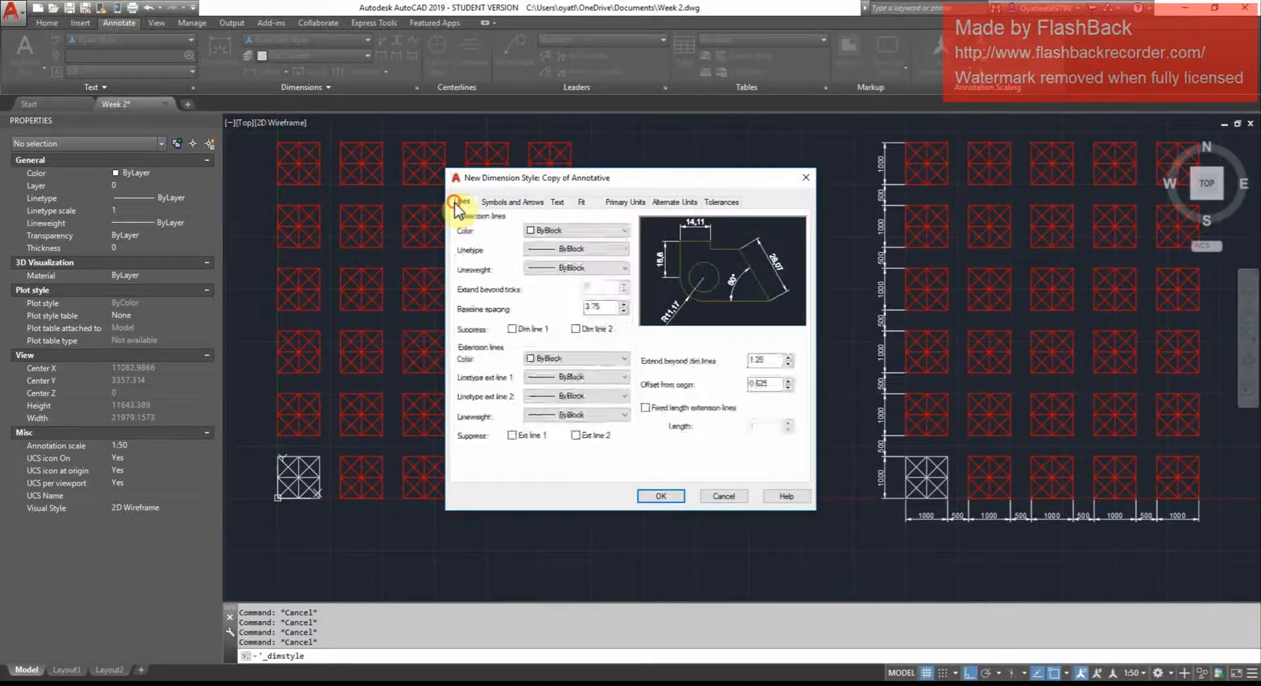
pyautogui.click(509, 202)
pyautogui.click(559, 202)
pyautogui.click(592, 202)
pyautogui.click(624, 202)
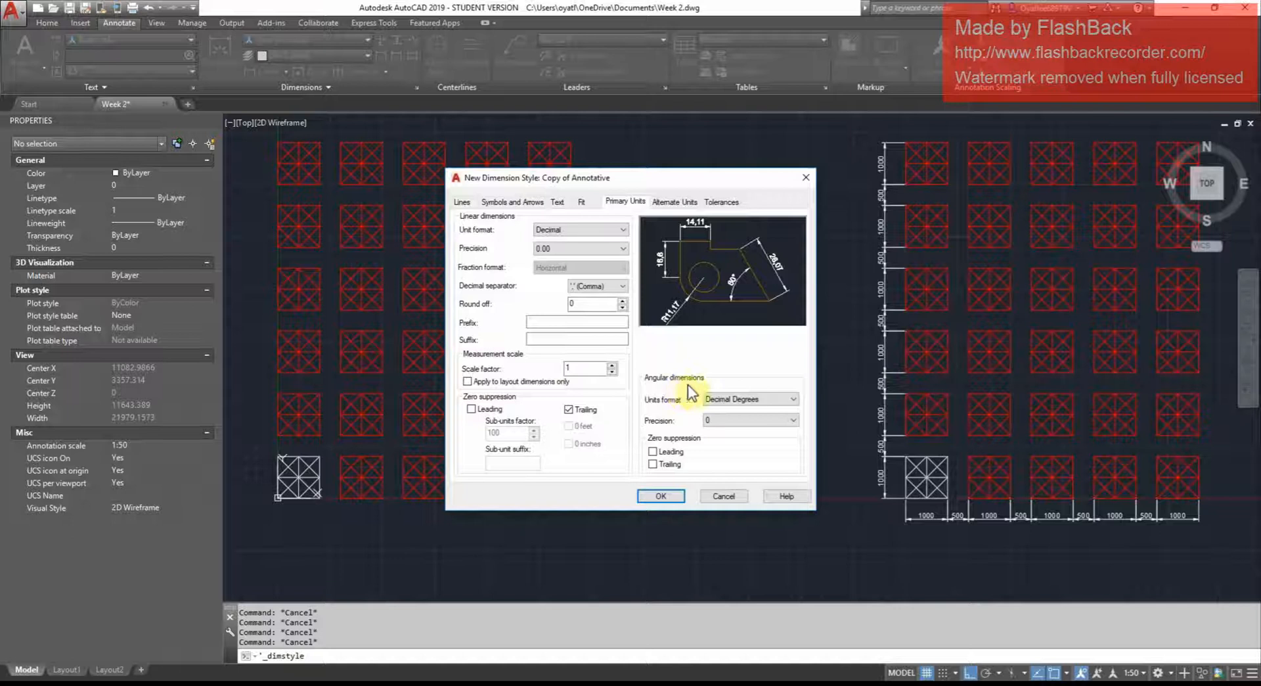
# Set the new style's angular dimension precision to one decimal place and save the style.
pyautogui.click(720, 421)
pyautogui.click(718, 440)
pyautogui.click(659, 497)
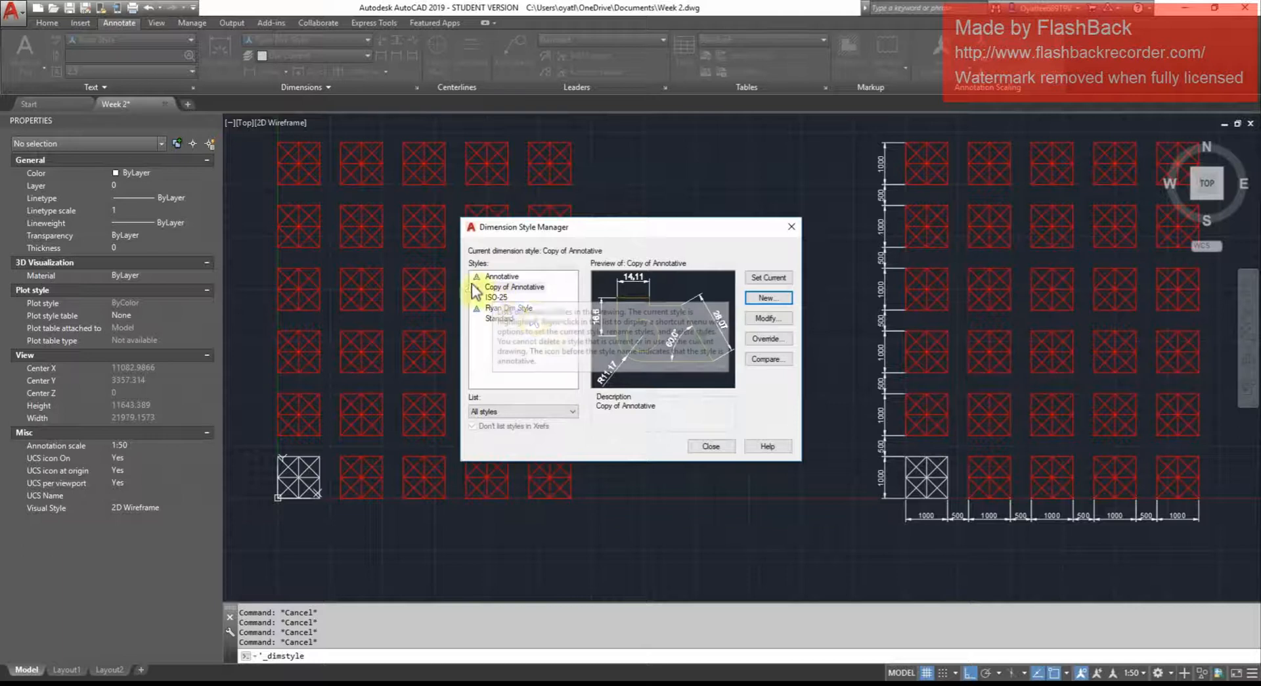
# Compare the new style with the existing custom annotative dimension style, make the custom one current and close the Dimension Style Manager.
pyautogui.click(528, 309)
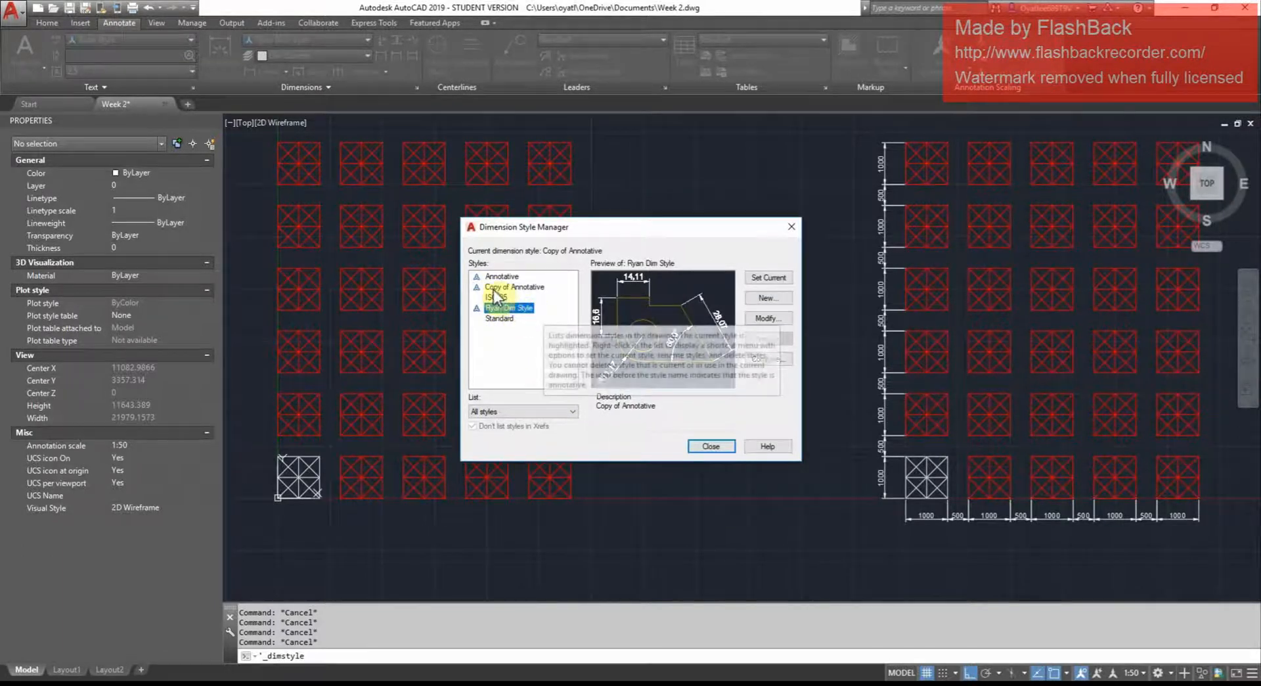
pyautogui.click(519, 287)
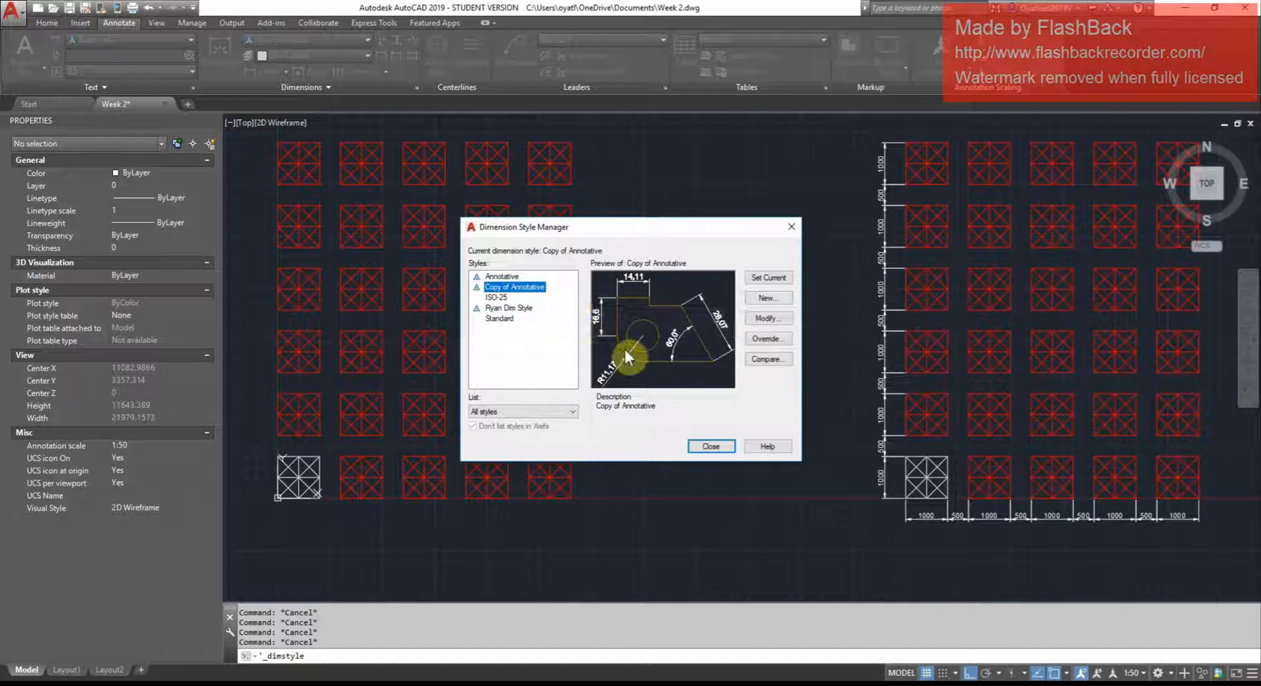
pyautogui.click(509, 308)
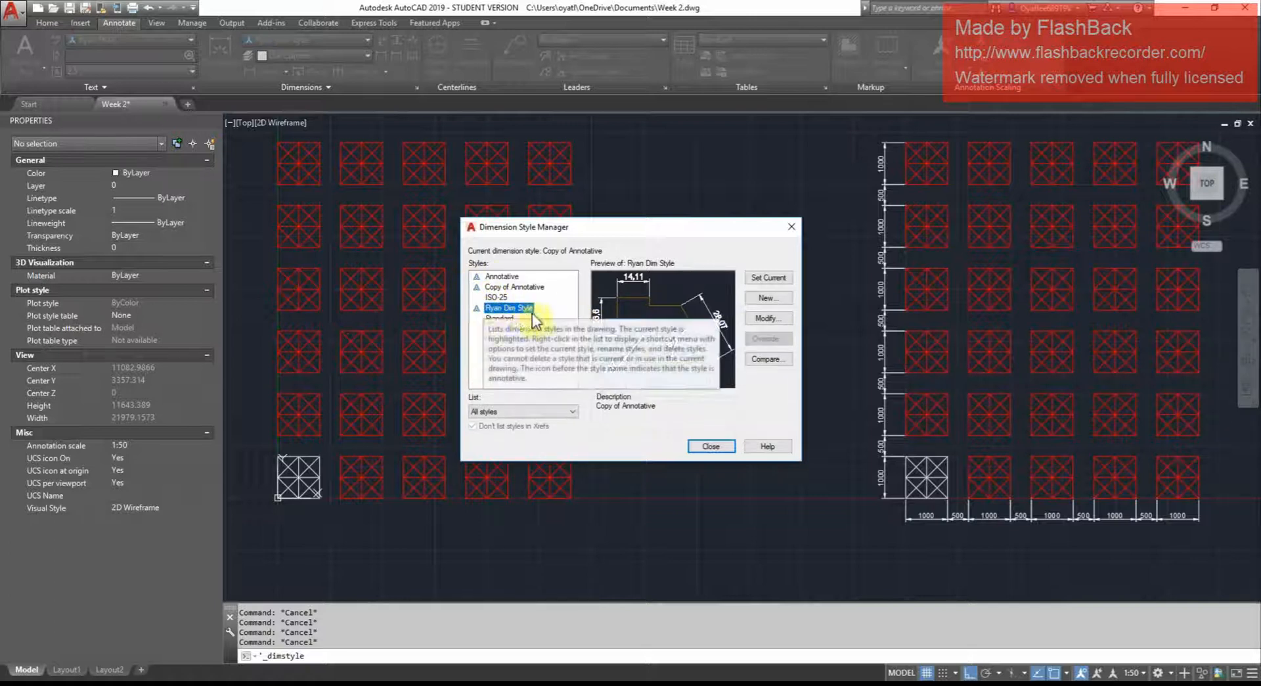
pyautogui.click(772, 279)
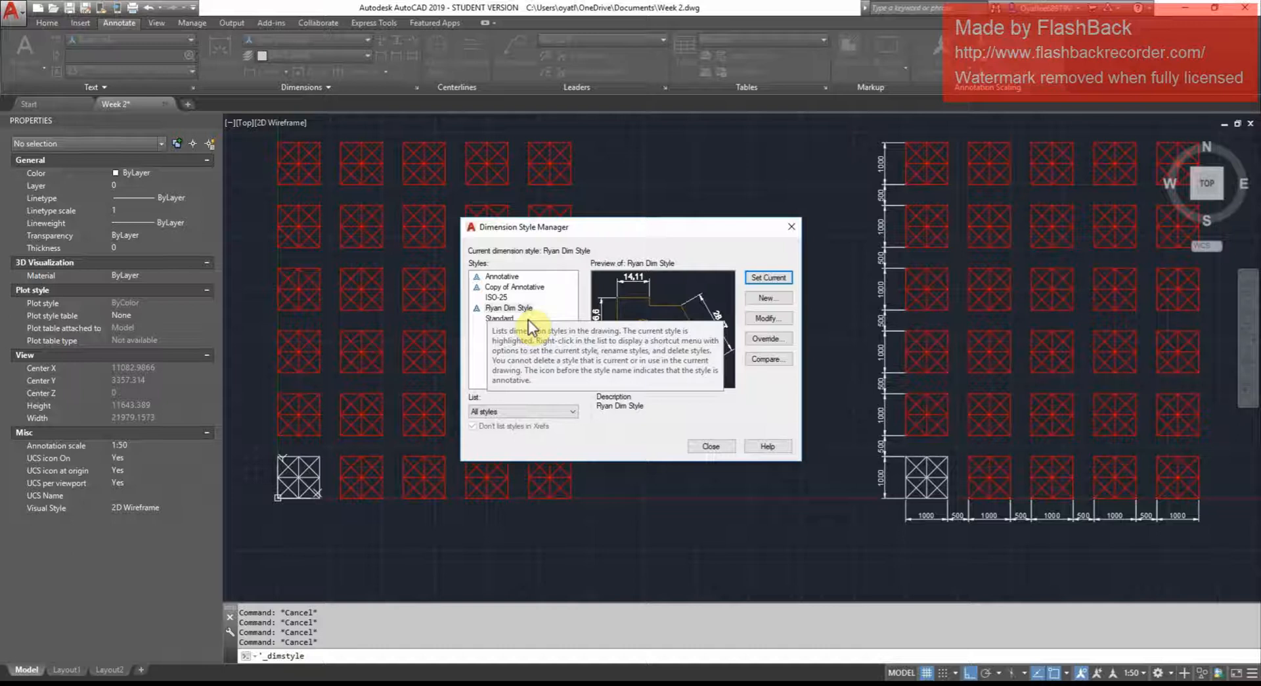
pyautogui.click(712, 448)
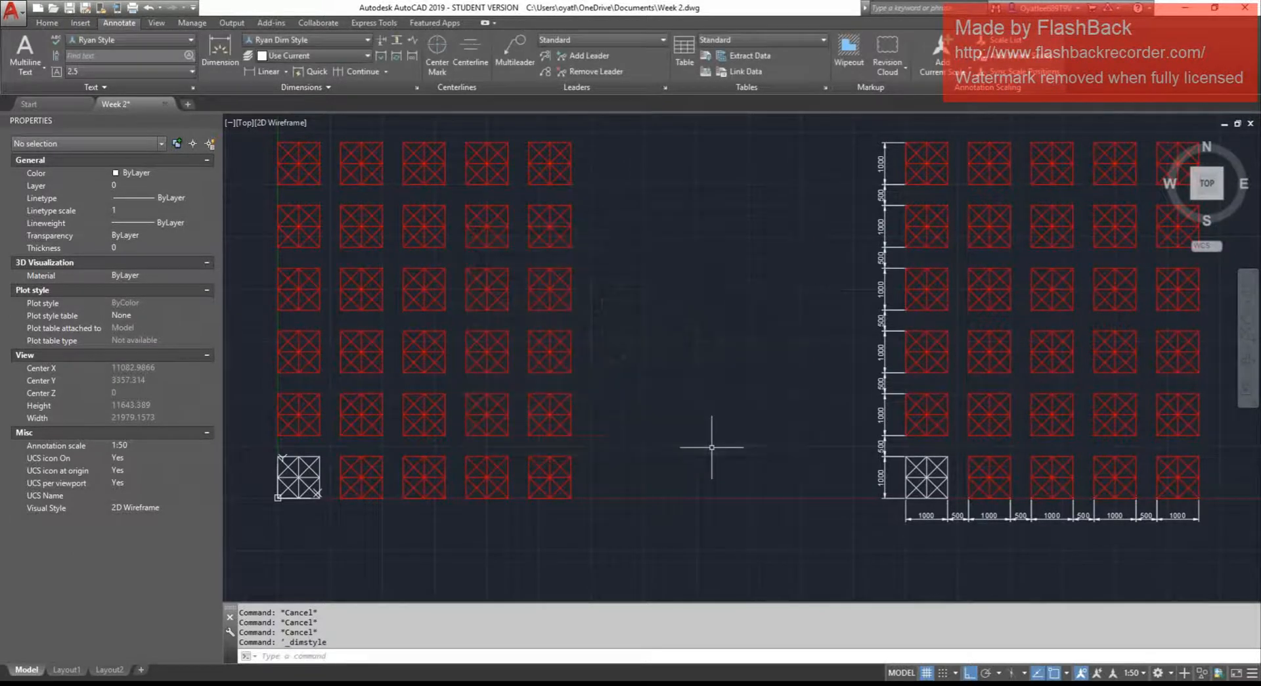
# Add a horizontal linear dimension (DIMLINEAR) below the original white square, spanning its two bottom corners.
pyautogui.moveTo(642, 464)
pyautogui.mouseDown(button='middle')
pyautogui.moveTo(563, 493)
pyautogui.moveTo(495, 489)
pyautogui.moveTo(614, 425)
pyautogui.mouseUp(button='middle')
pyautogui.click(482, 464)
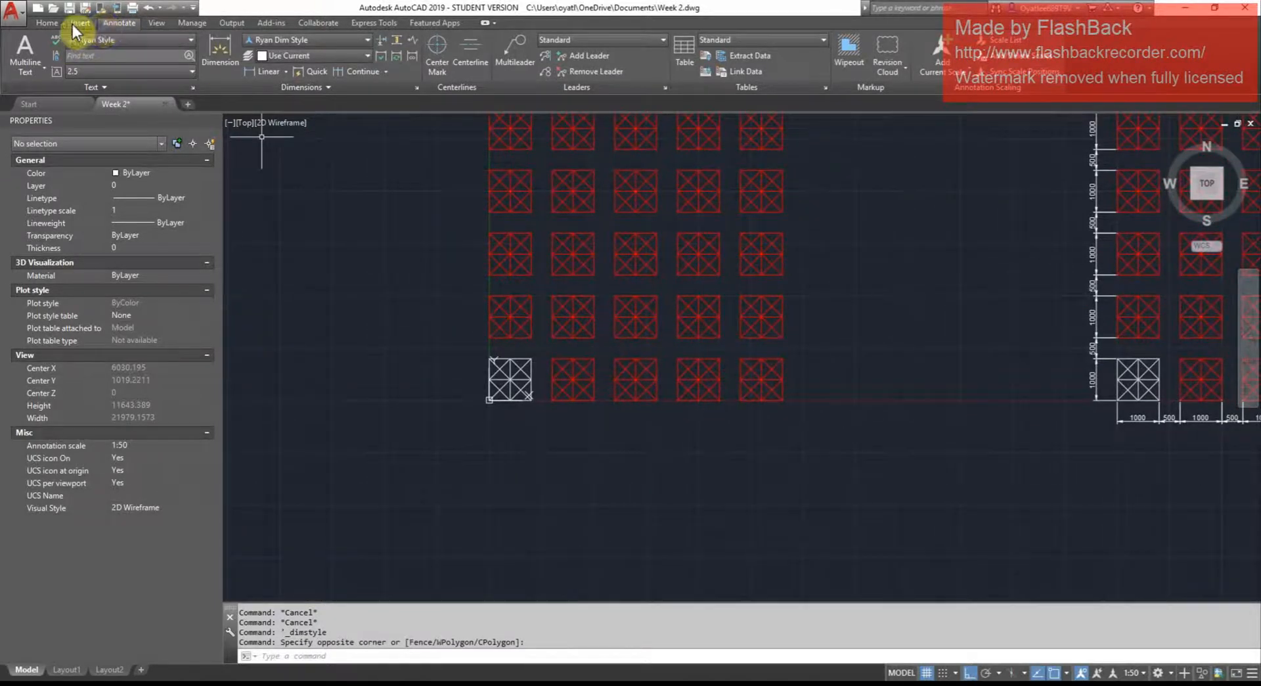
pyautogui.click(44, 23)
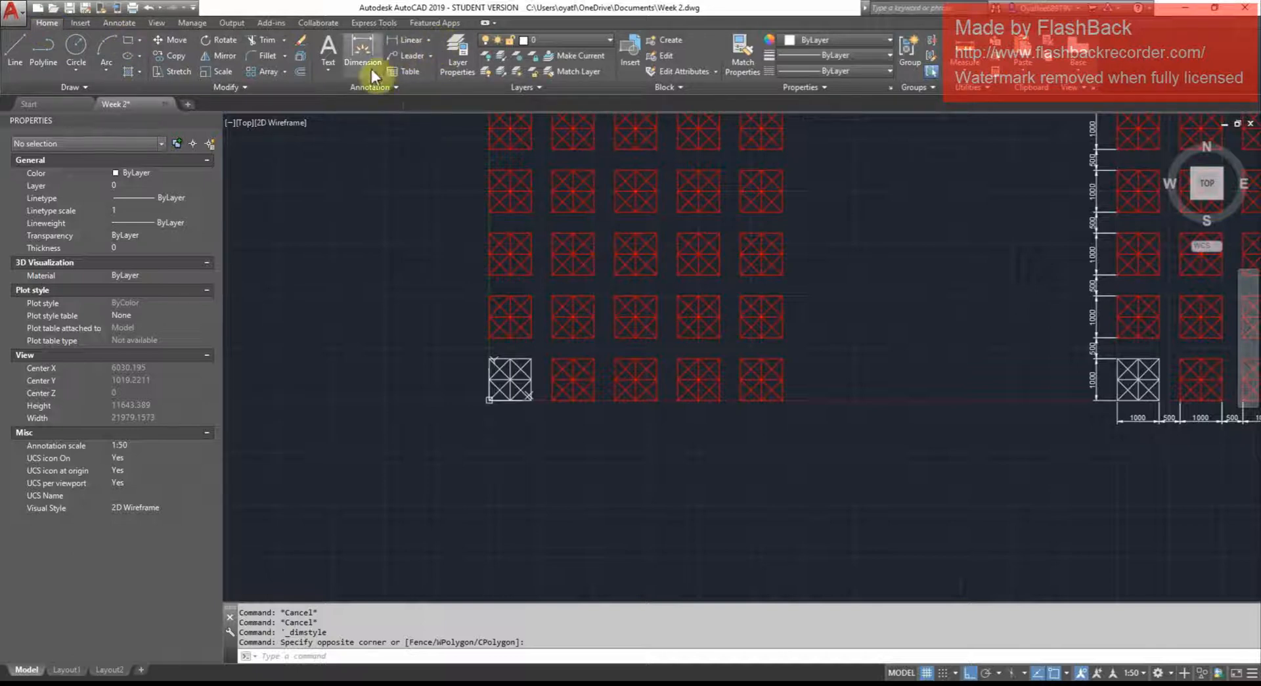
pyautogui.click(428, 45)
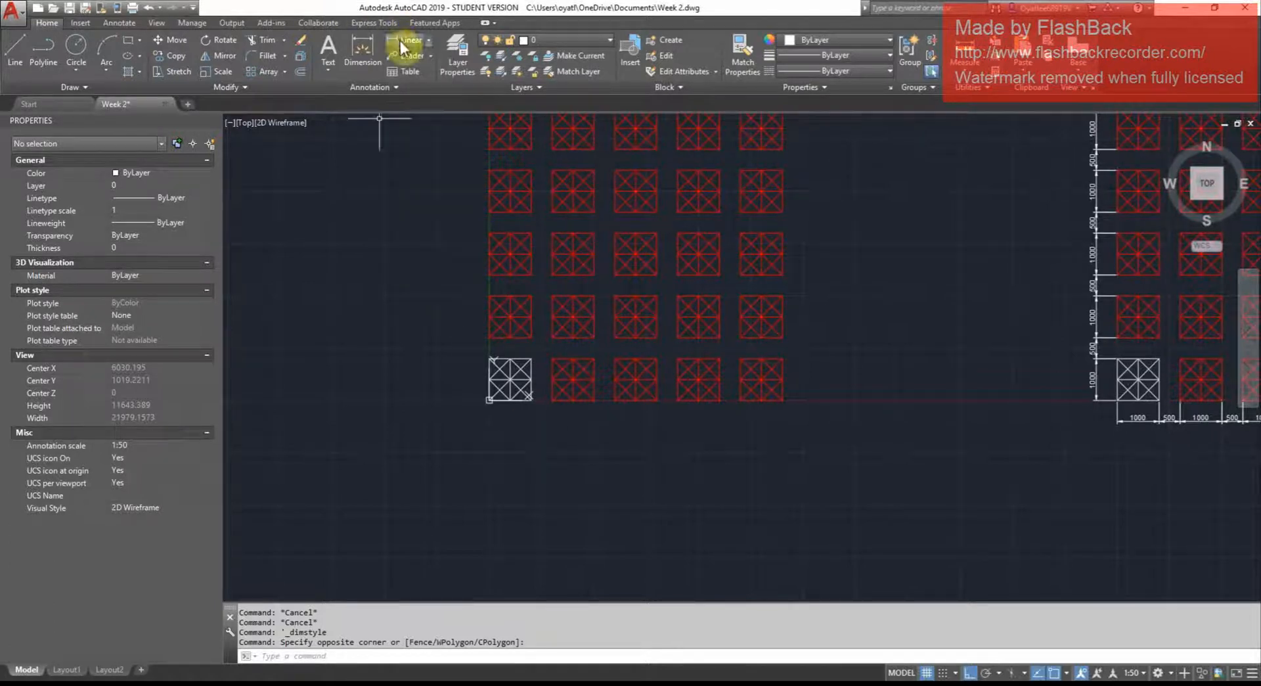
pyautogui.press('Escape')
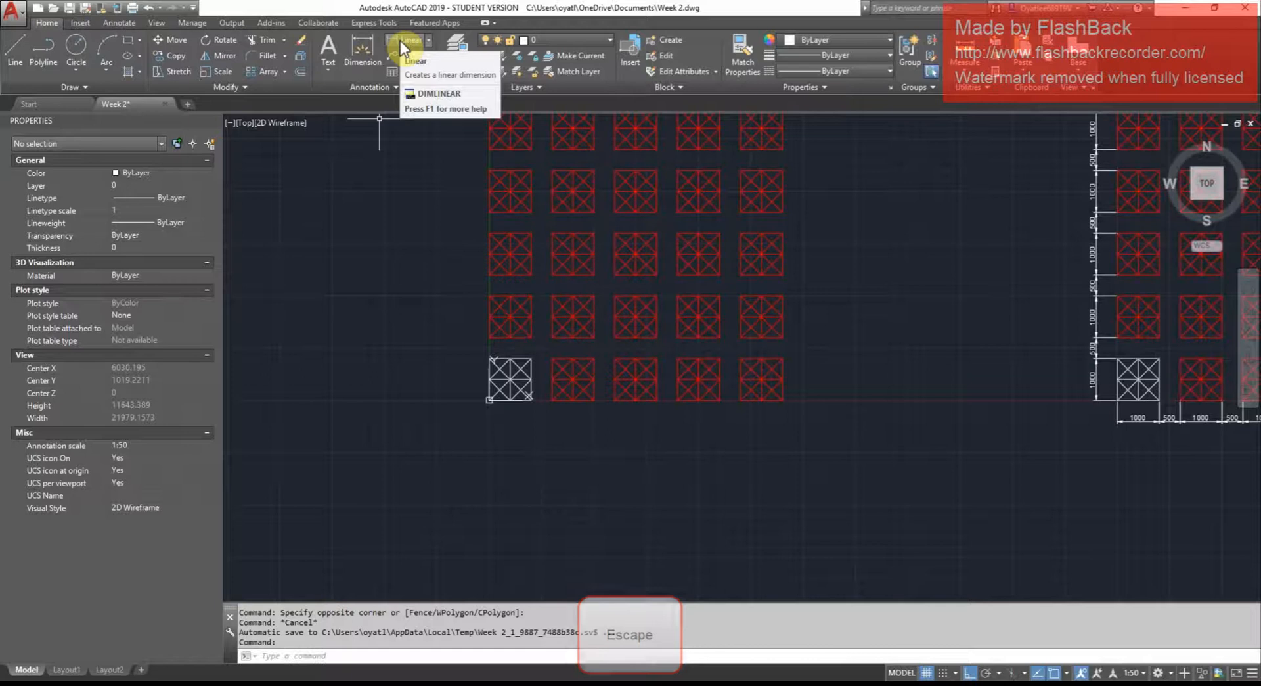
pyautogui.write('DIMLIN')
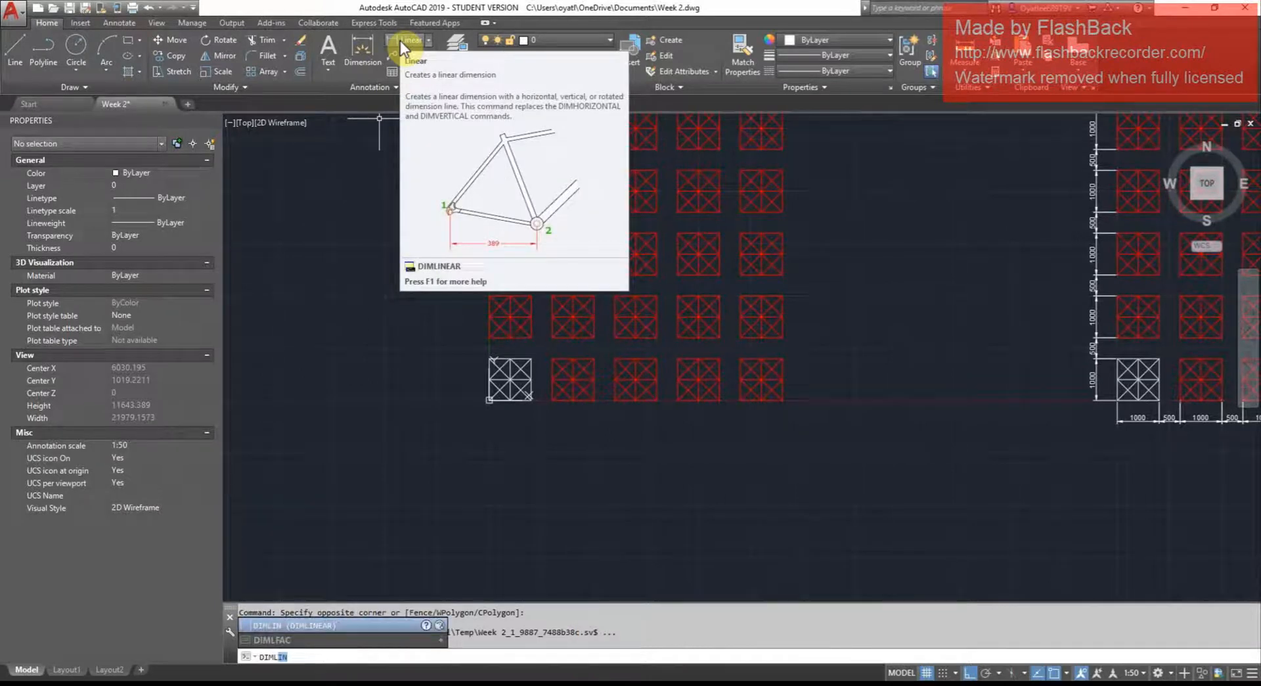
pyautogui.press('Return')
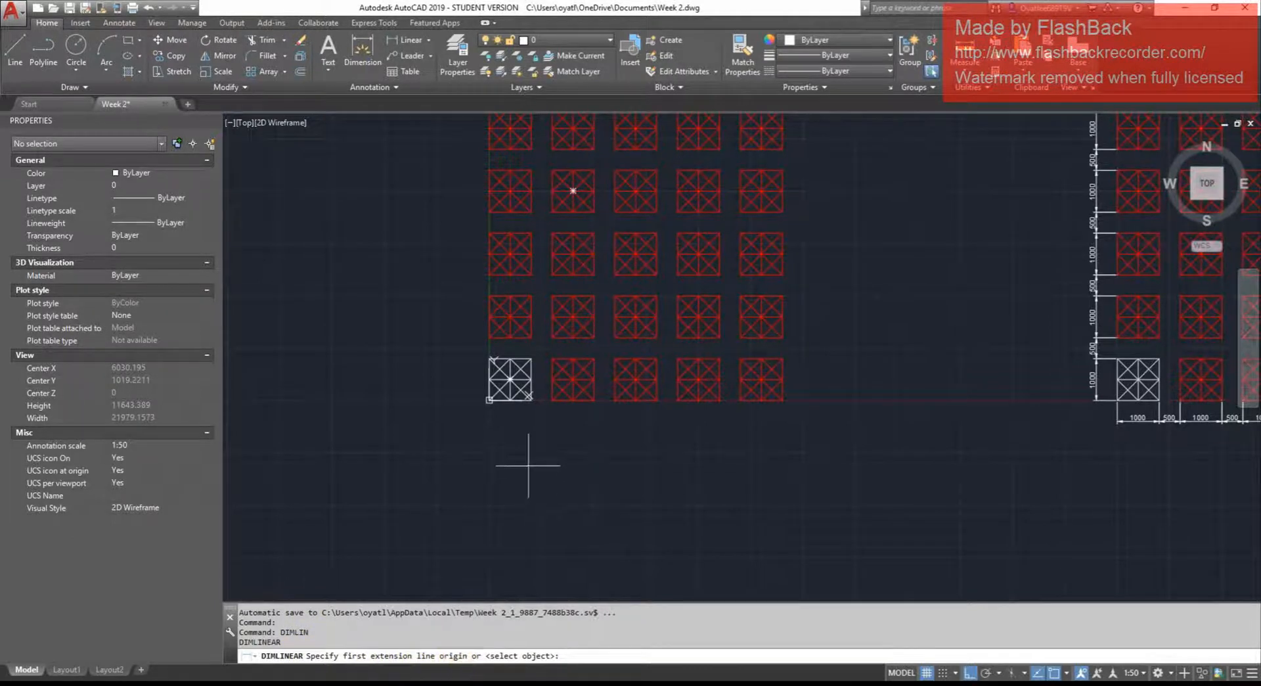
pyautogui.scroll(4, 528, 465)
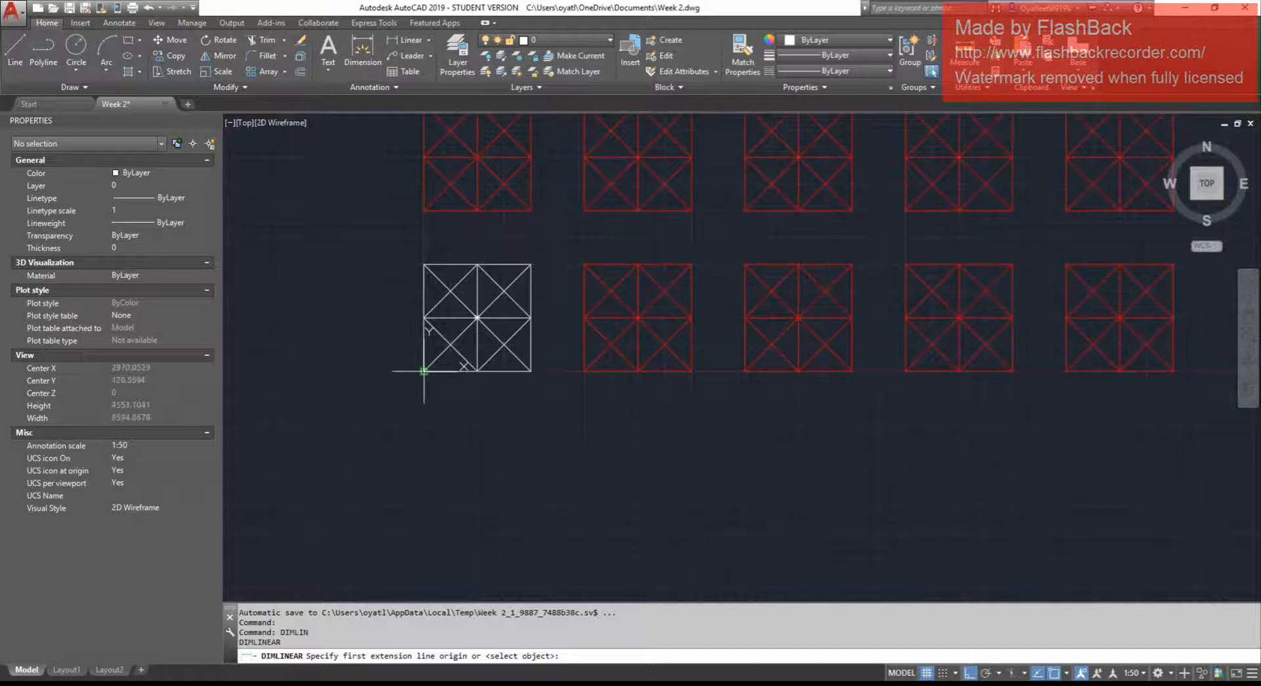
pyautogui.click(424, 371)
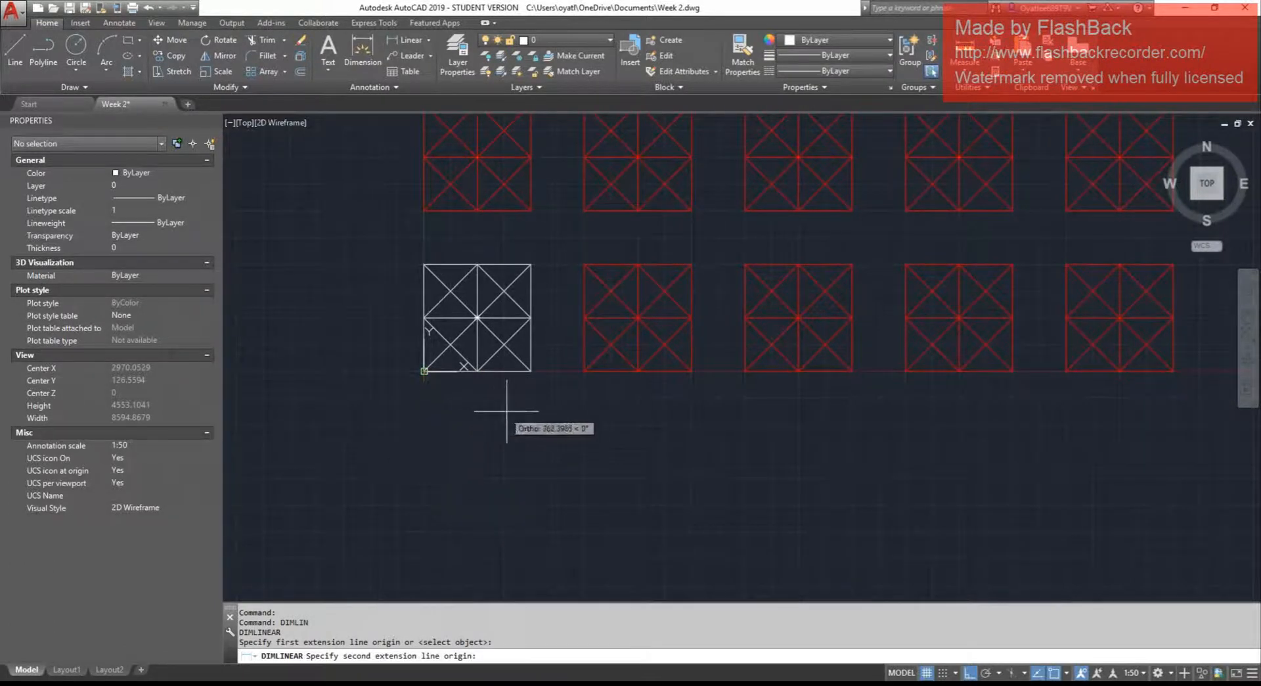
pyautogui.click(531, 371)
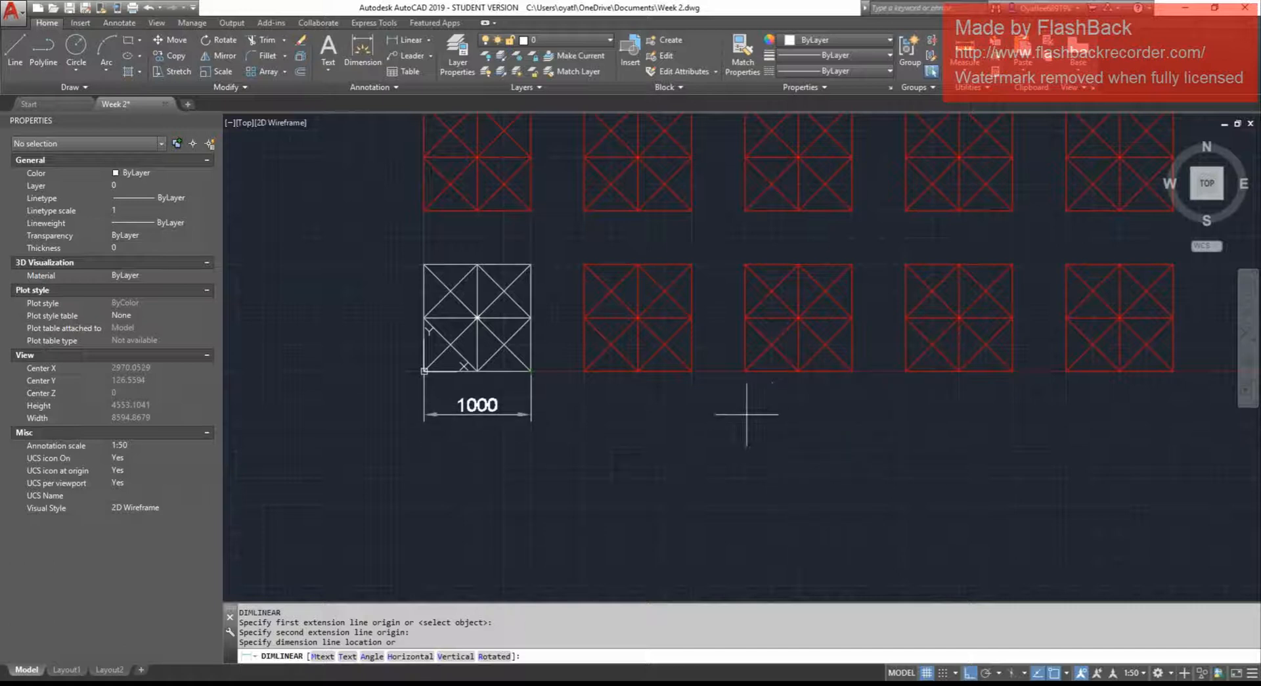
pyautogui.click(640, 424)
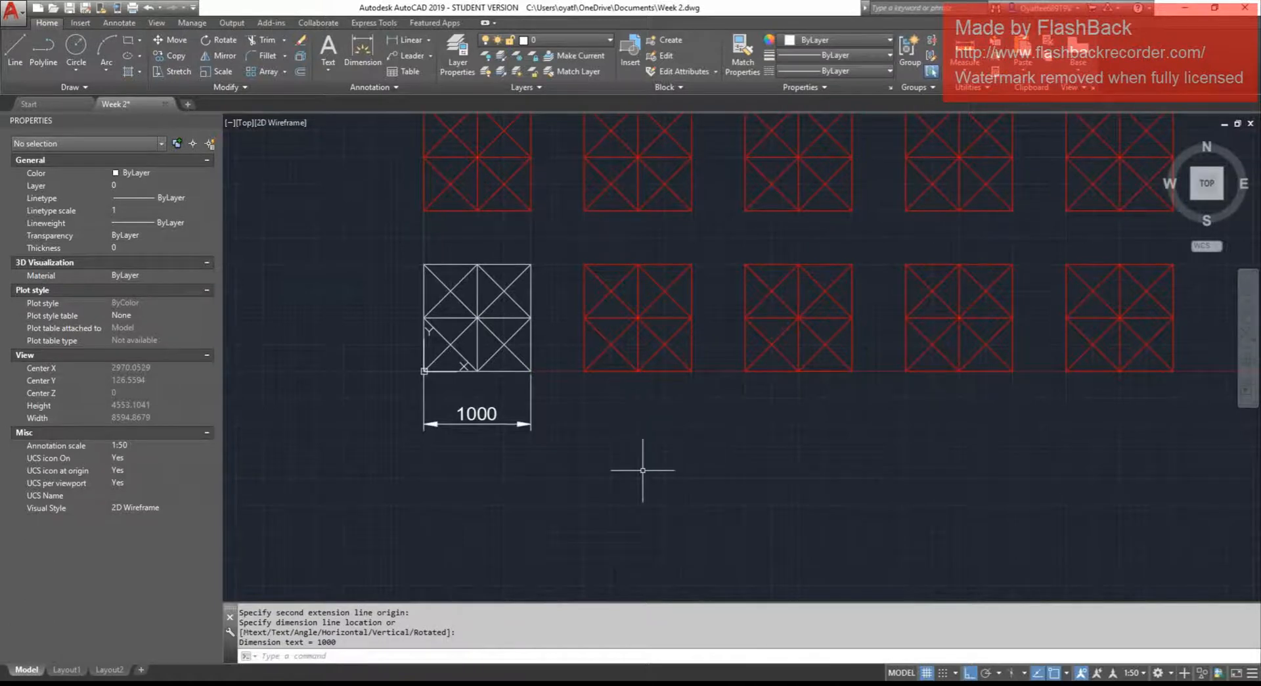
# Continue the original square's horizontal dimension across the gap to the first red square in the bottom row.
pyautogui.moveTo(560, 443); pyautogui.dragTo(617, 378, button='middle')
pyautogui.moveTo(619, 330); pyautogui.dragTo(604, 398, button='middle')
pyautogui.scroll(-5, 594, 405)
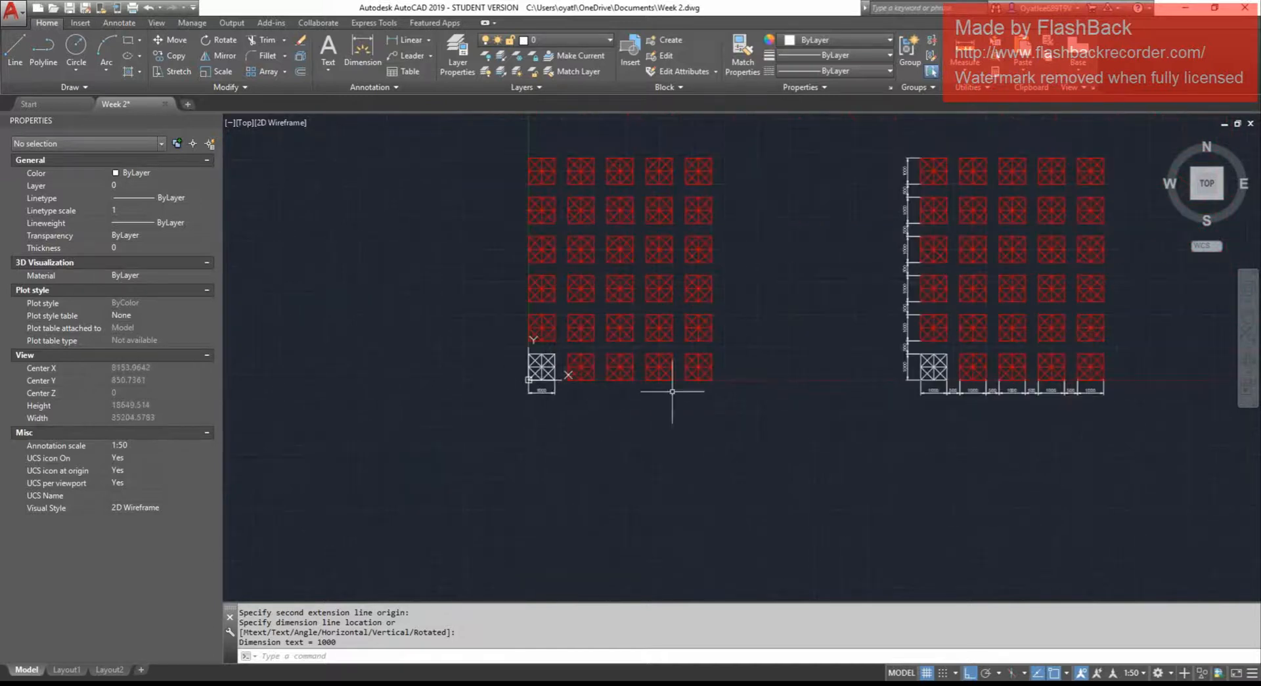
pyautogui.scroll(4, 535, 386)
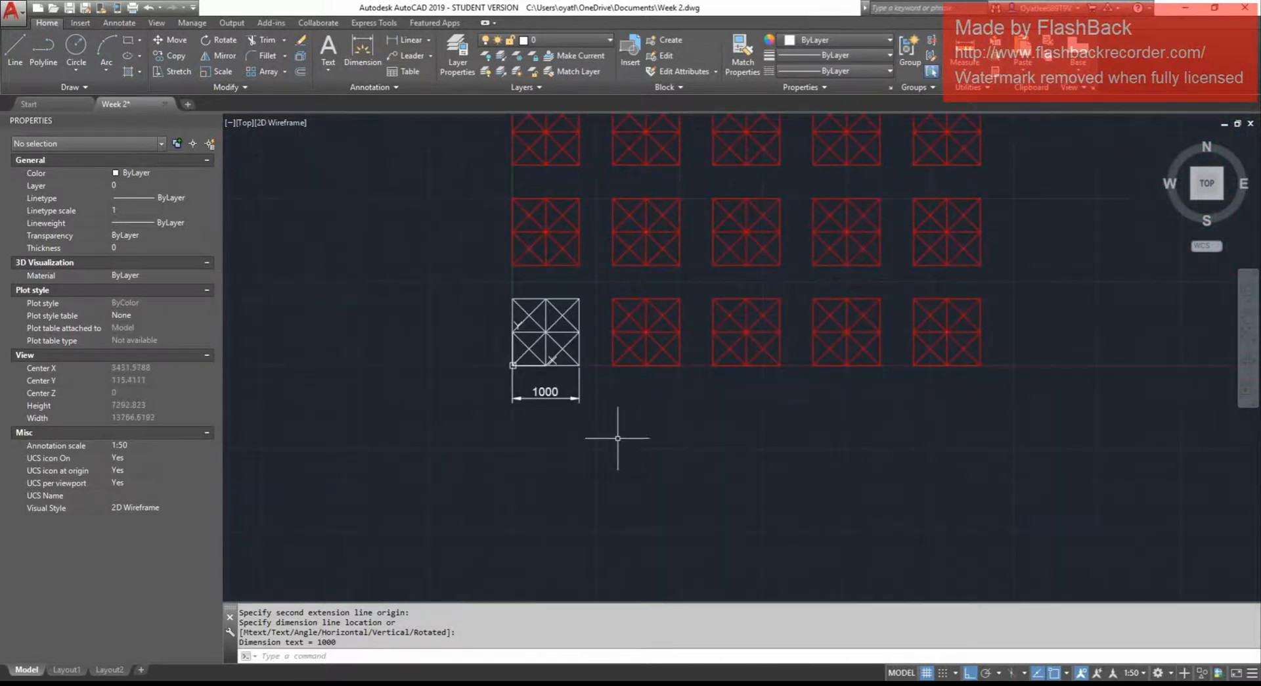
pyautogui.press('Escape')
pyautogui.press('Escape')
pyautogui.press('Escape')
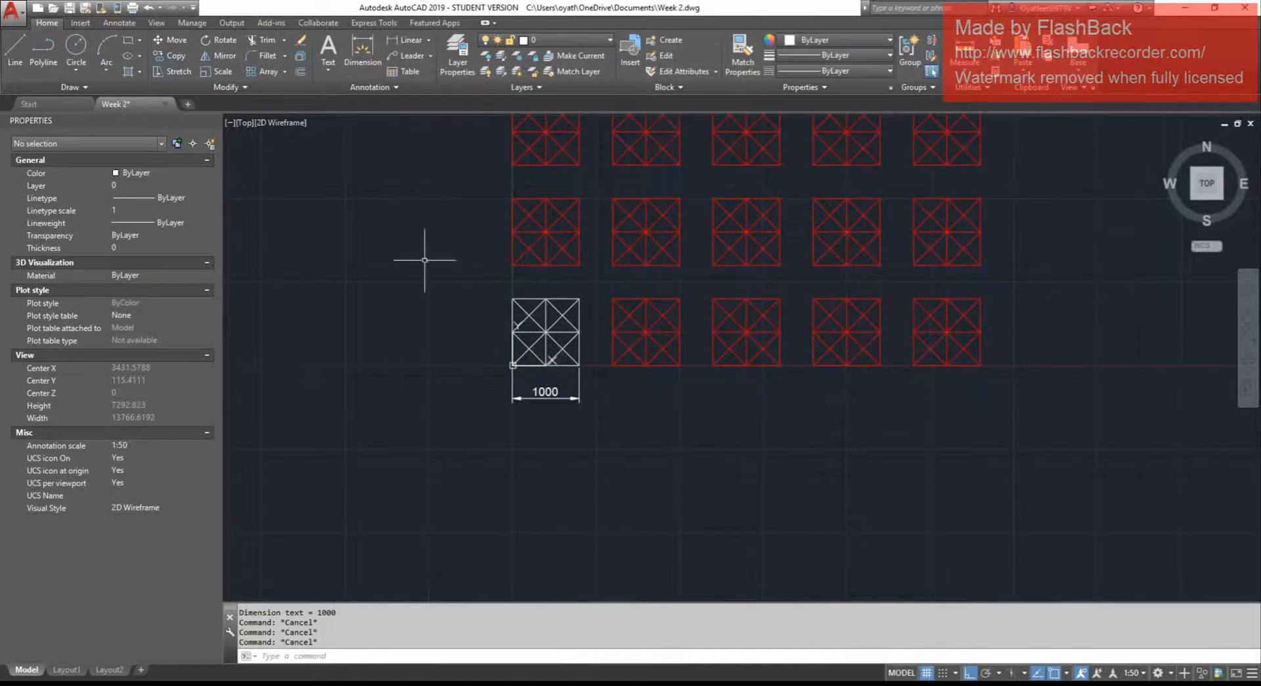
pyautogui.click(587, 409)
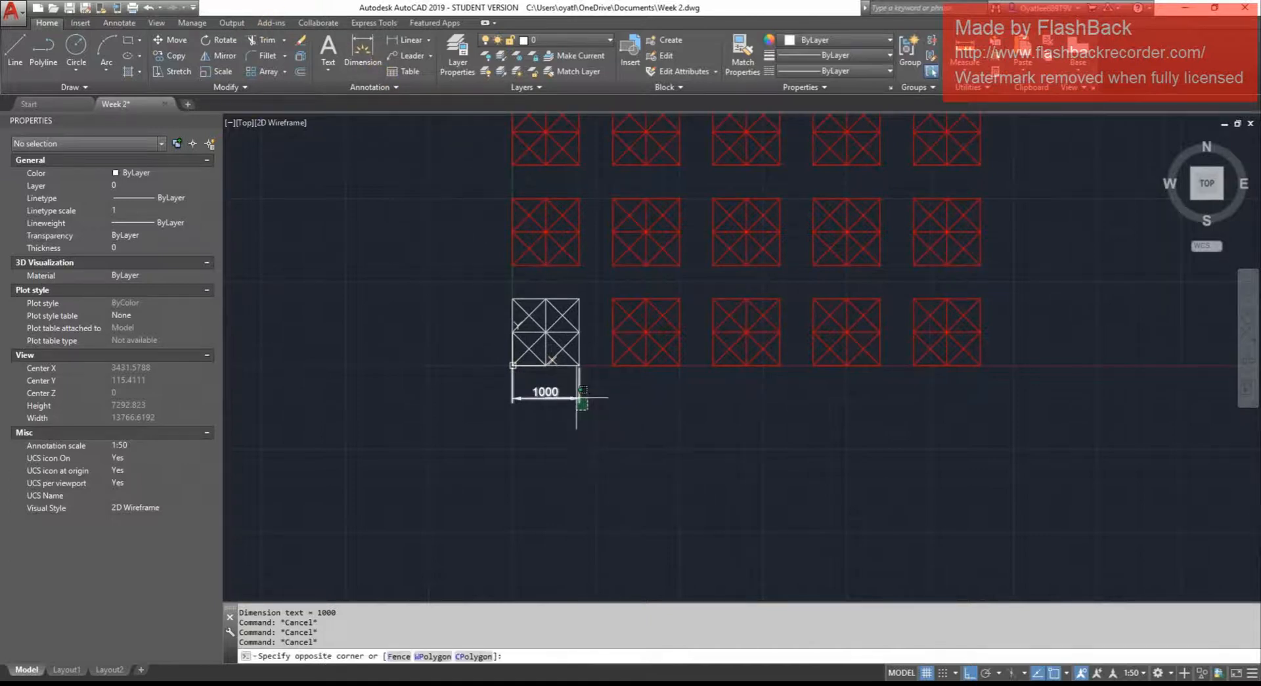
pyautogui.click(578, 396)
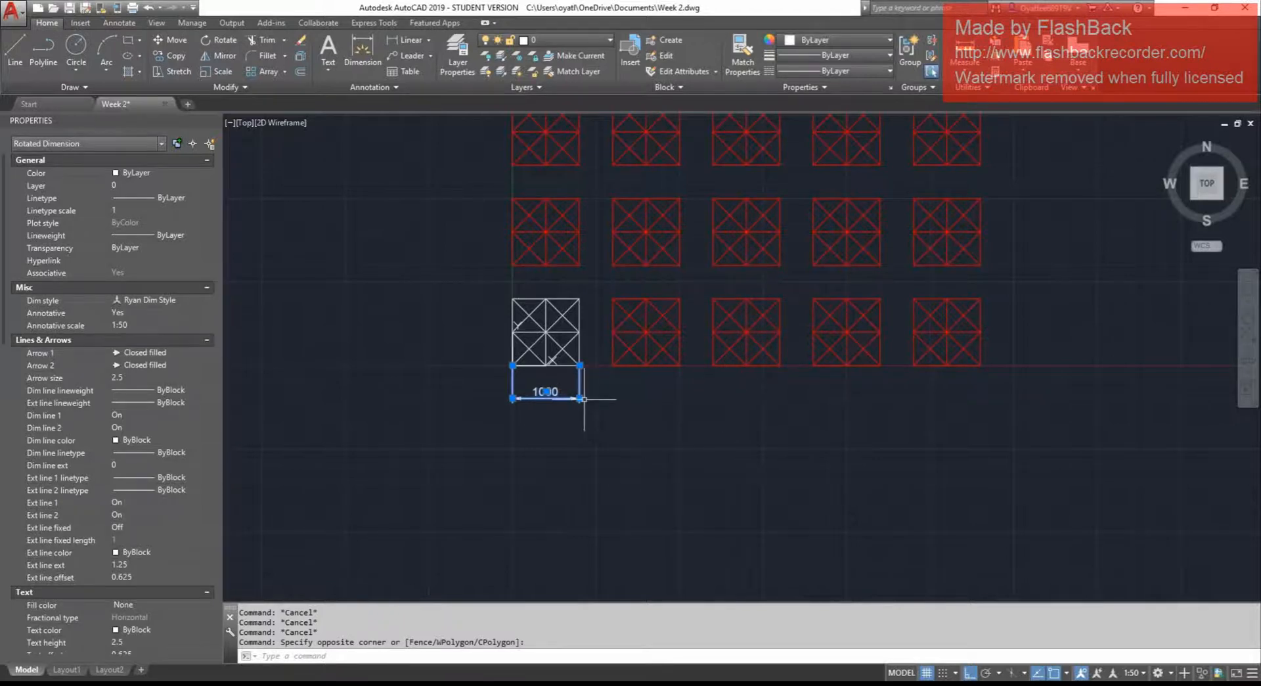
pyautogui.moveTo(581, 398)
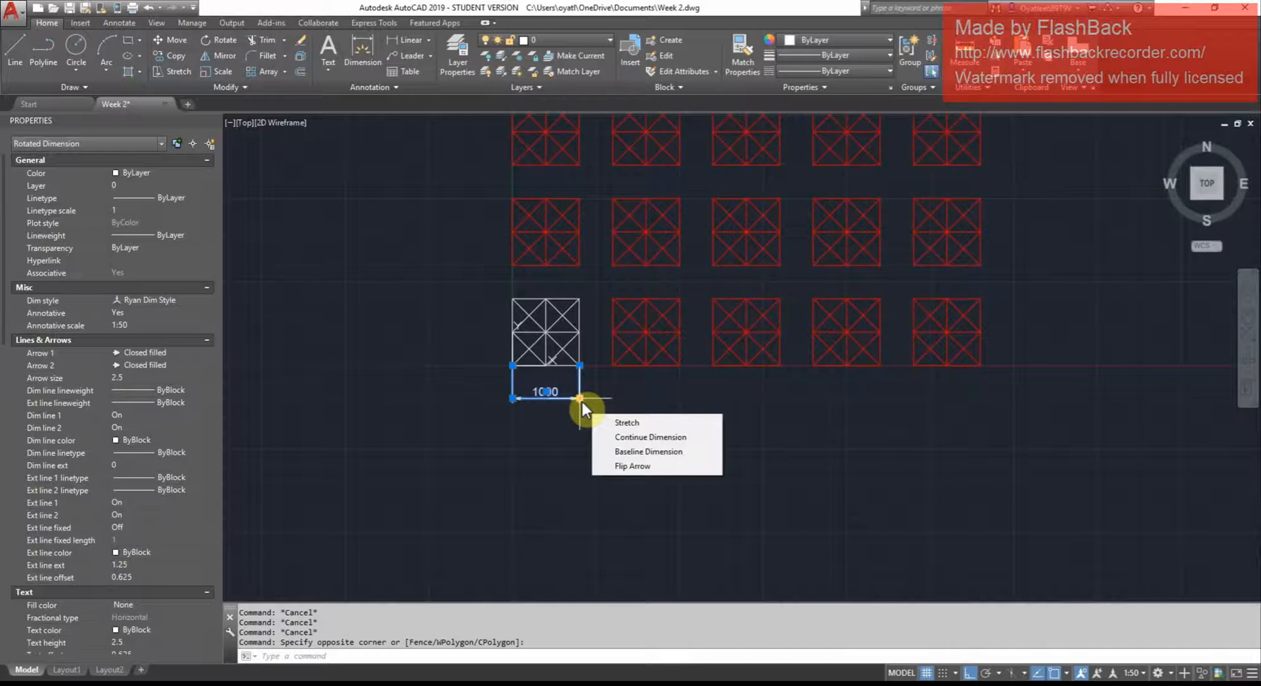
pyautogui.click(654, 437)
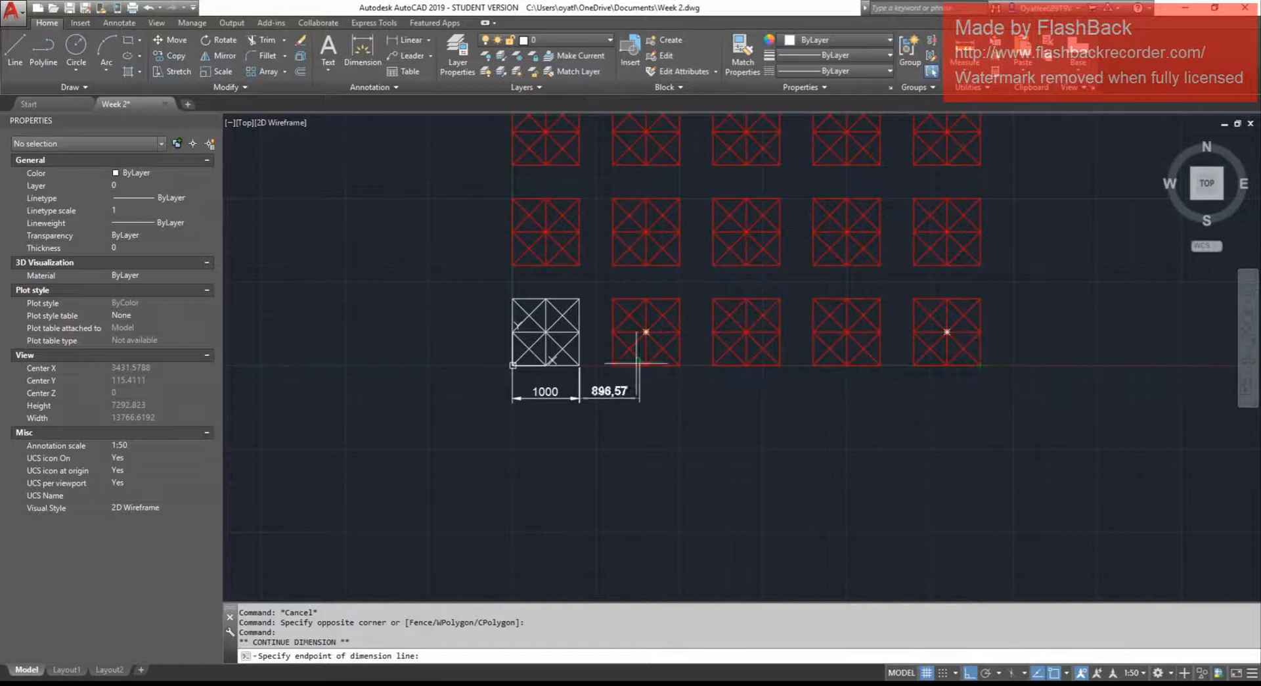
pyautogui.click(612, 365)
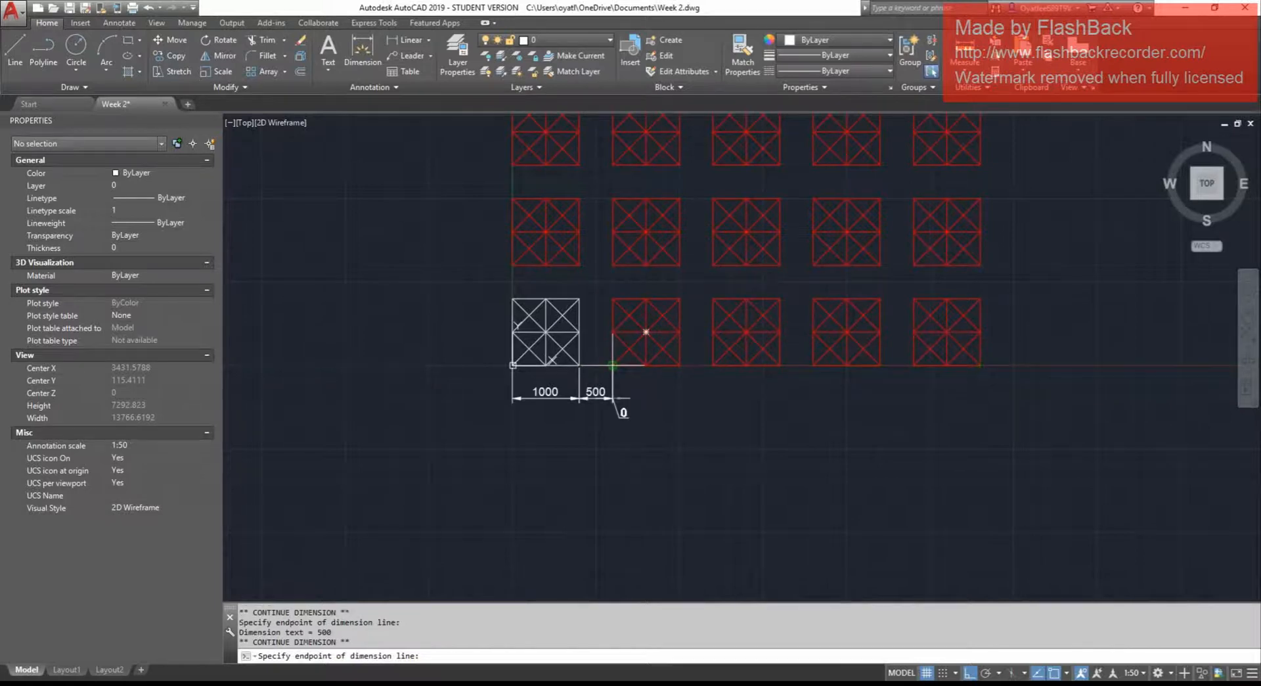
# Continue the dimension chain along the bottom row, covering each square's width and each gap up to the last square's outer corner.
pyautogui.click(680, 366)
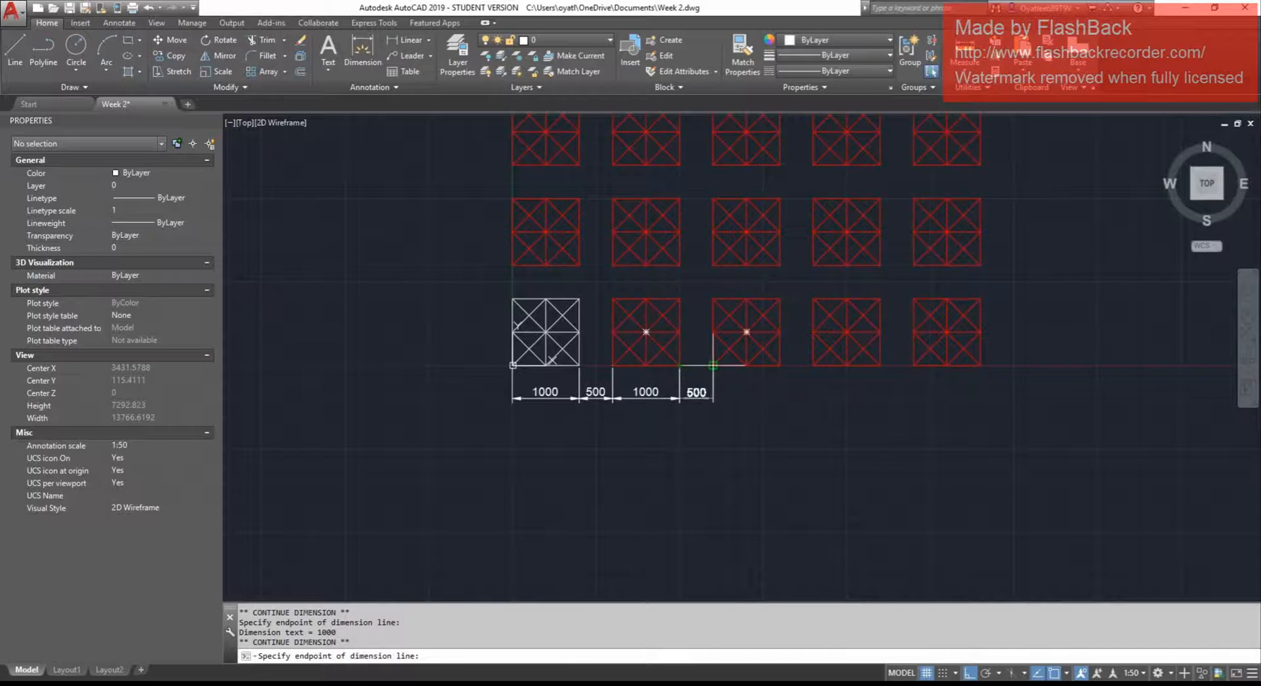
pyautogui.click(713, 365)
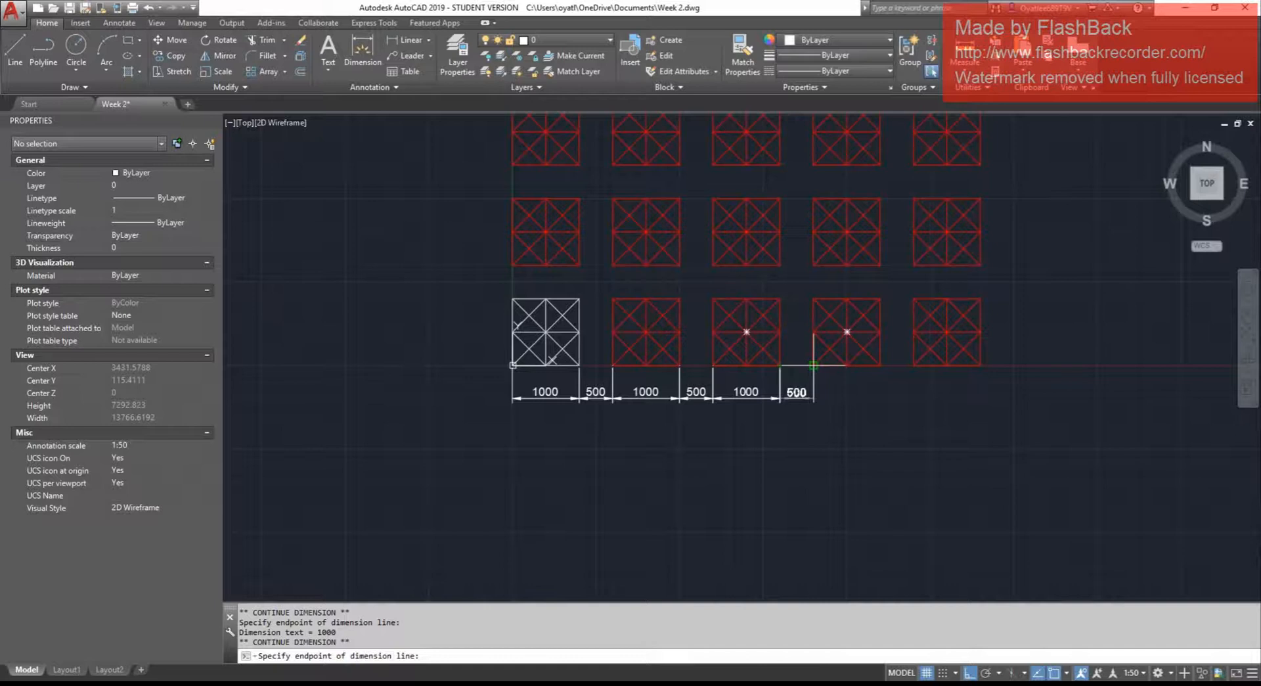
pyautogui.click(813, 365)
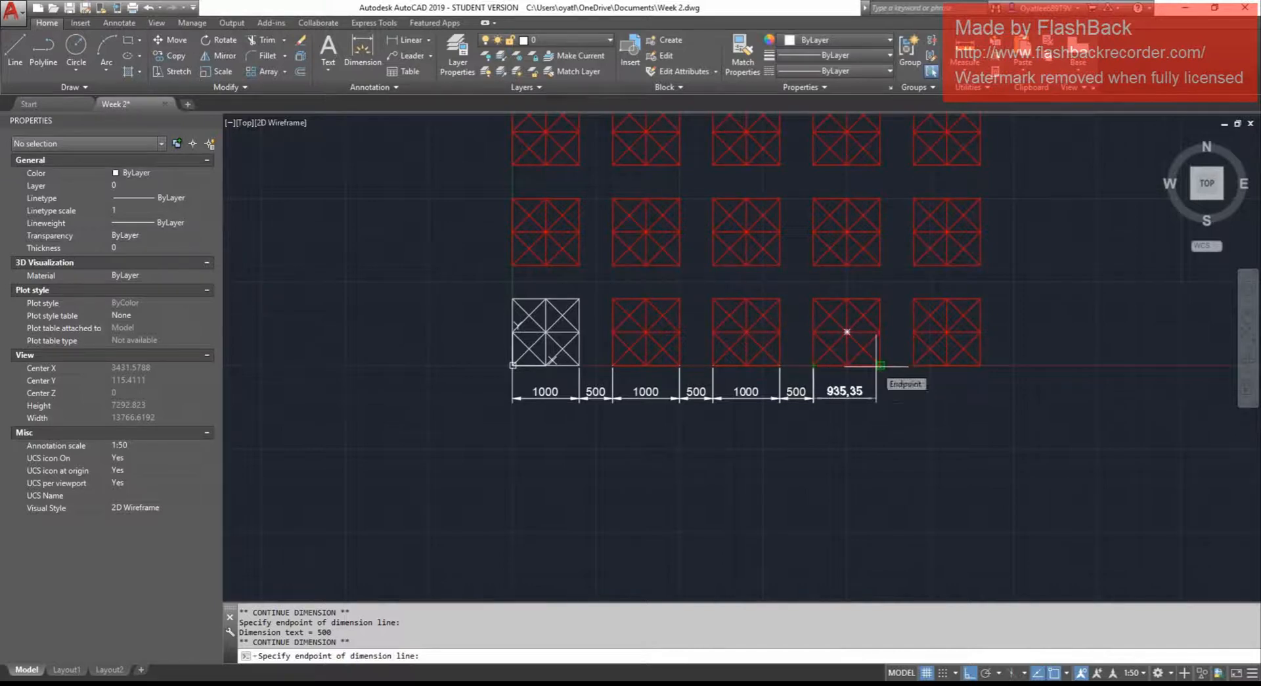
pyautogui.click(881, 365)
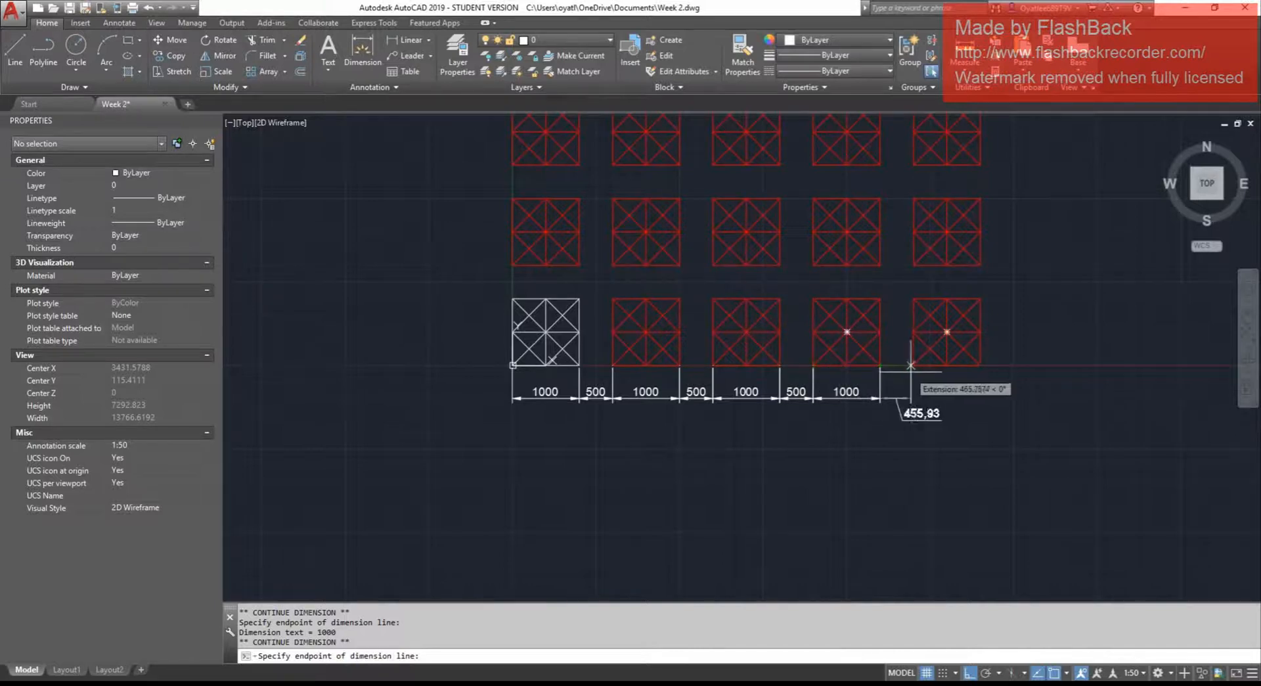
pyautogui.click(981, 365)
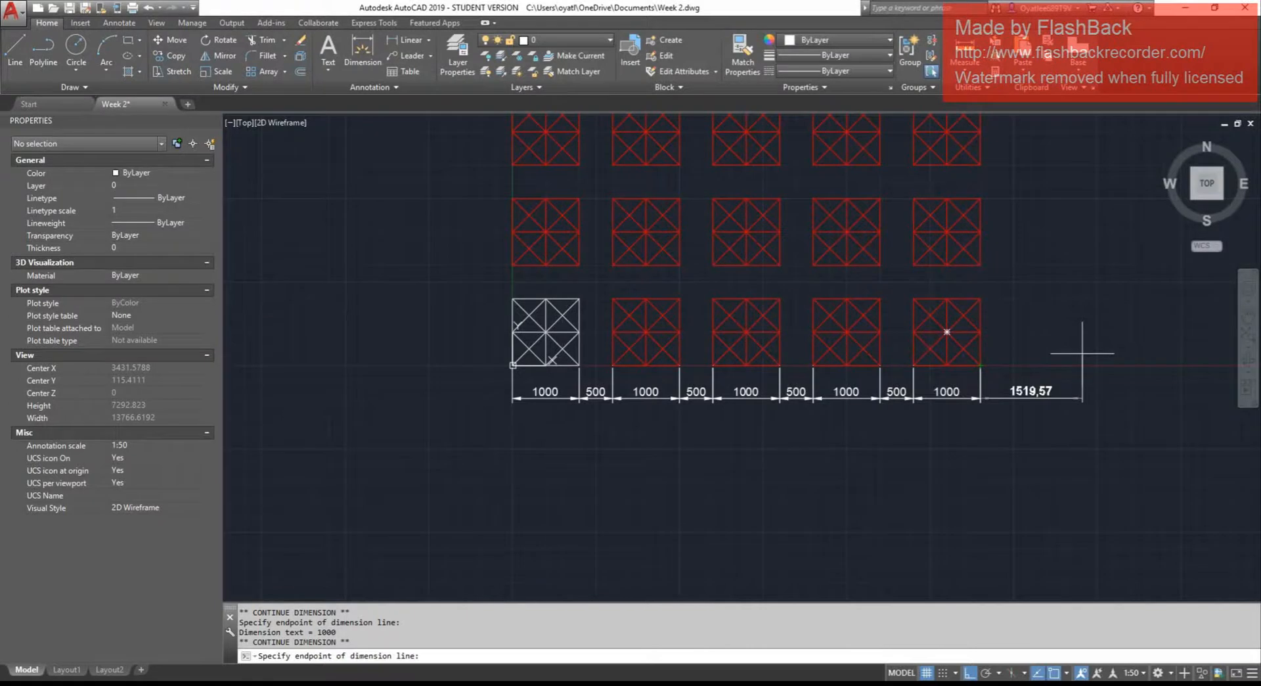
pyautogui.press('Escape')
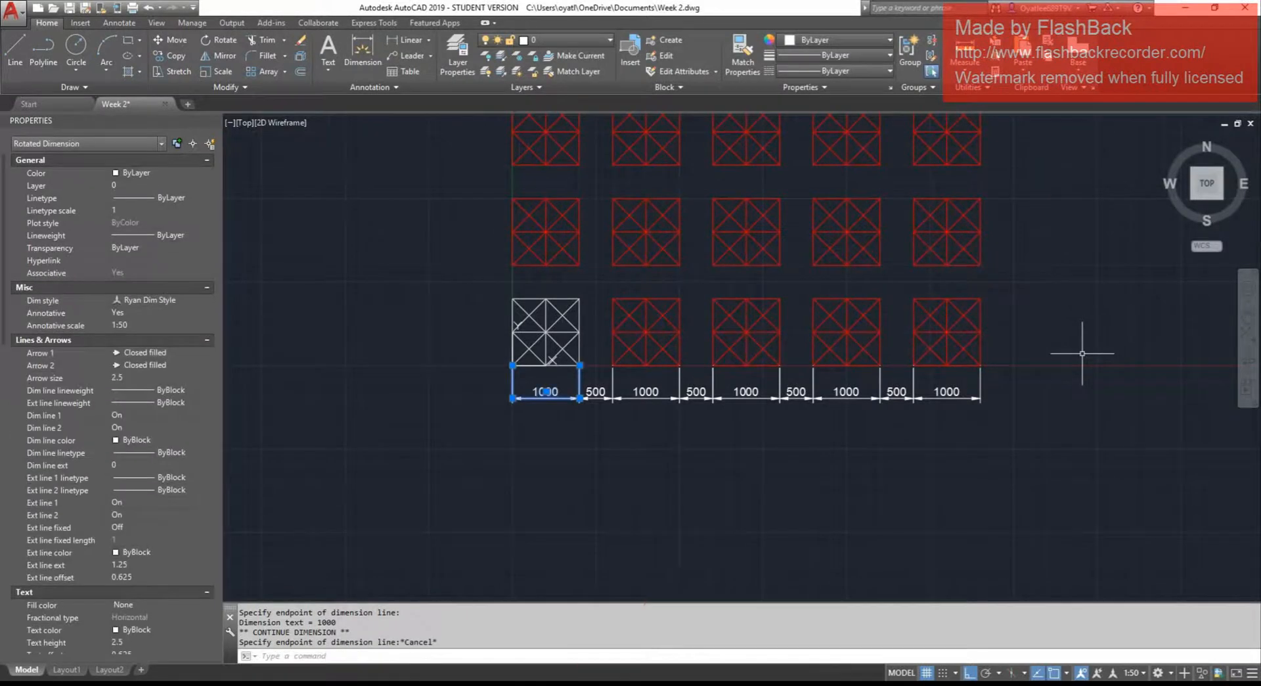
pyautogui.press('Escape')
pyautogui.press('Escape')
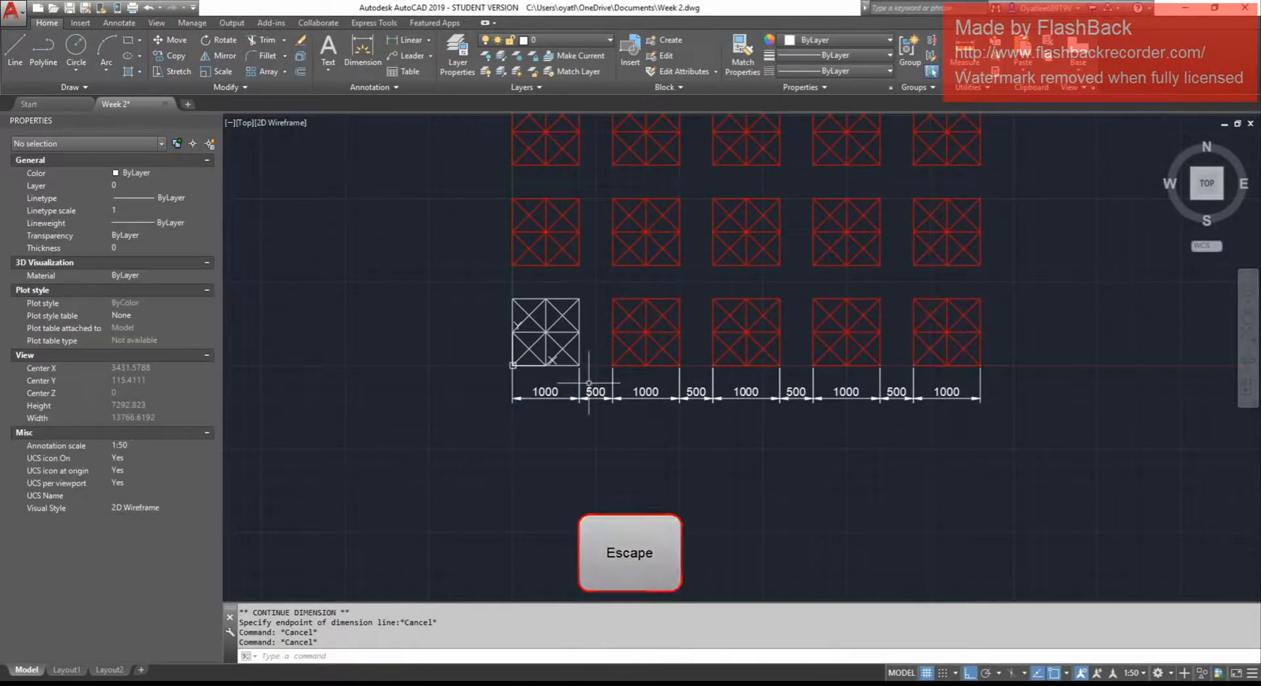
pyautogui.click(557, 404)
pyautogui.click(546, 392)
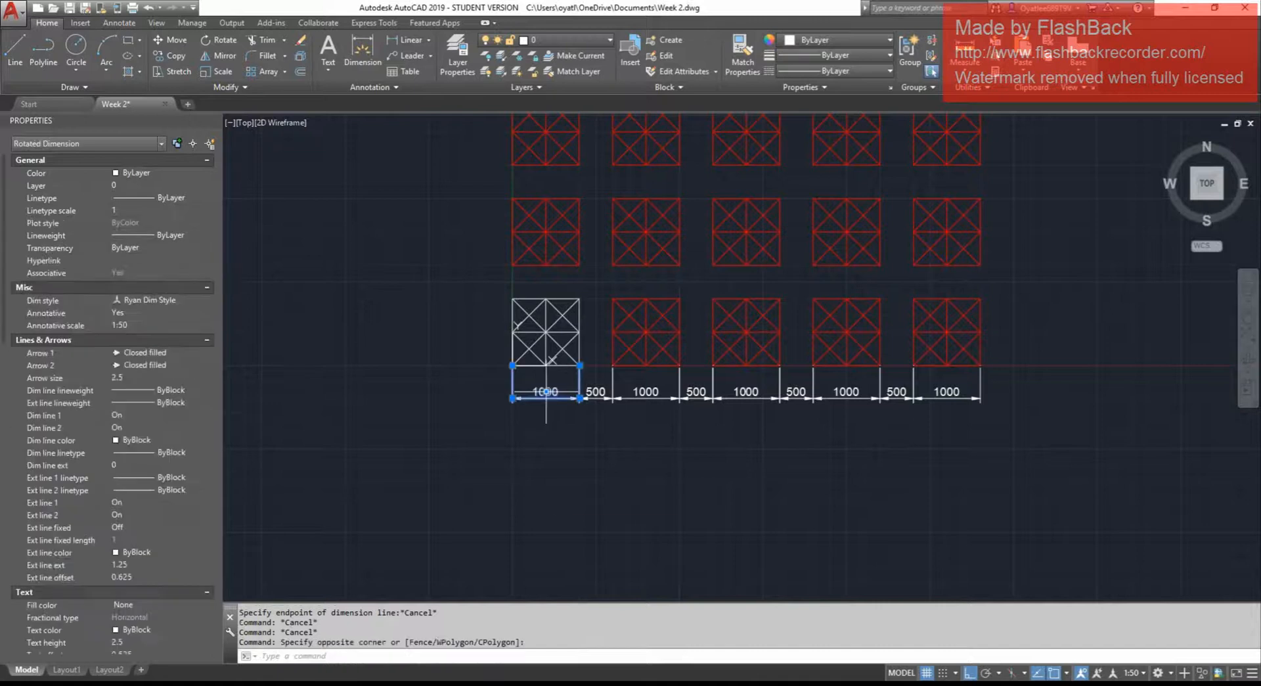
pyautogui.moveTo(546, 393)
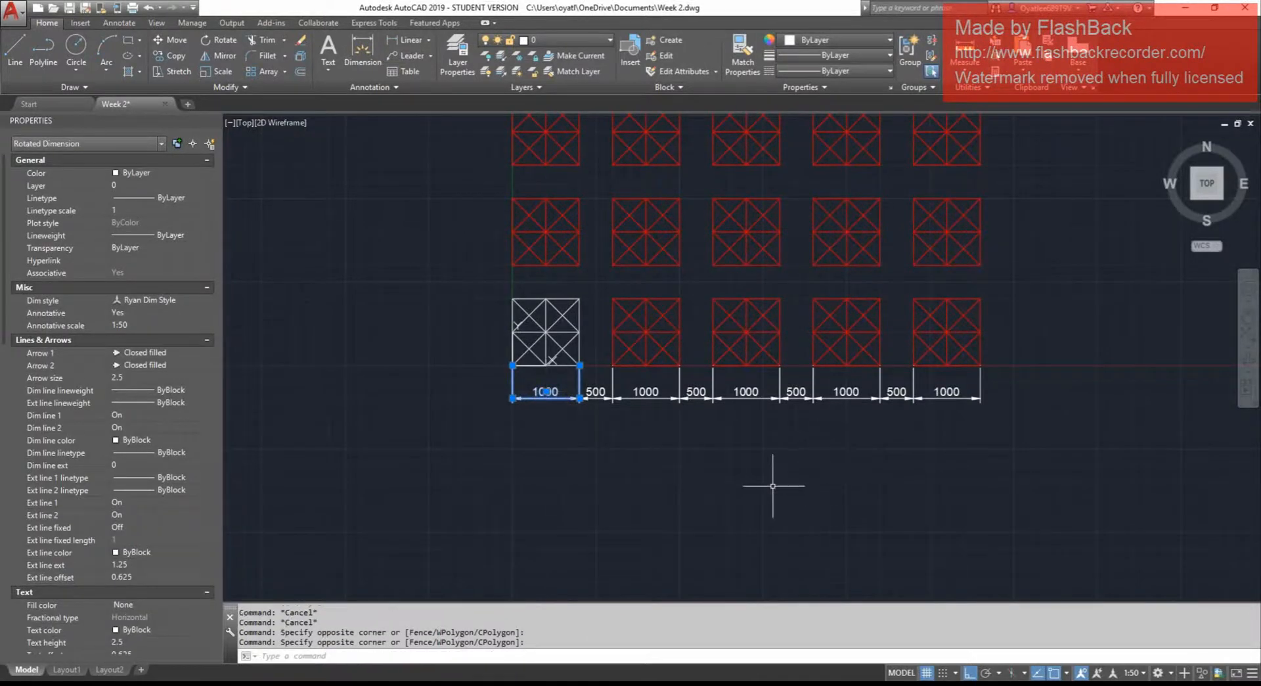
pyautogui.press('Escape')
pyautogui.press('Escape')
# Add a vertical linear dimension (DIMLINEAR) beside the original white square, spanning its two outer corners.
pyautogui.moveTo(456, 427); pyautogui.dragTo(507, 450, button='middle')
pyautogui.press('Escape')
pyautogui.press('Escape')
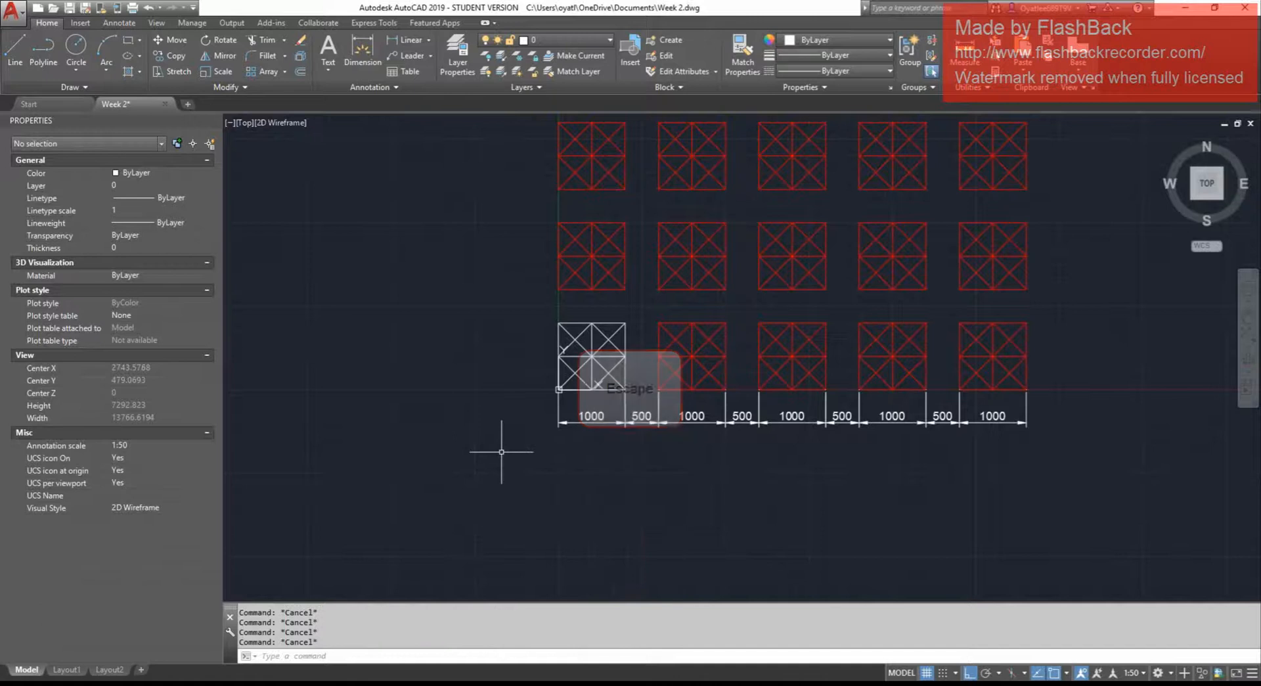
pyautogui.write('DIMLIN')
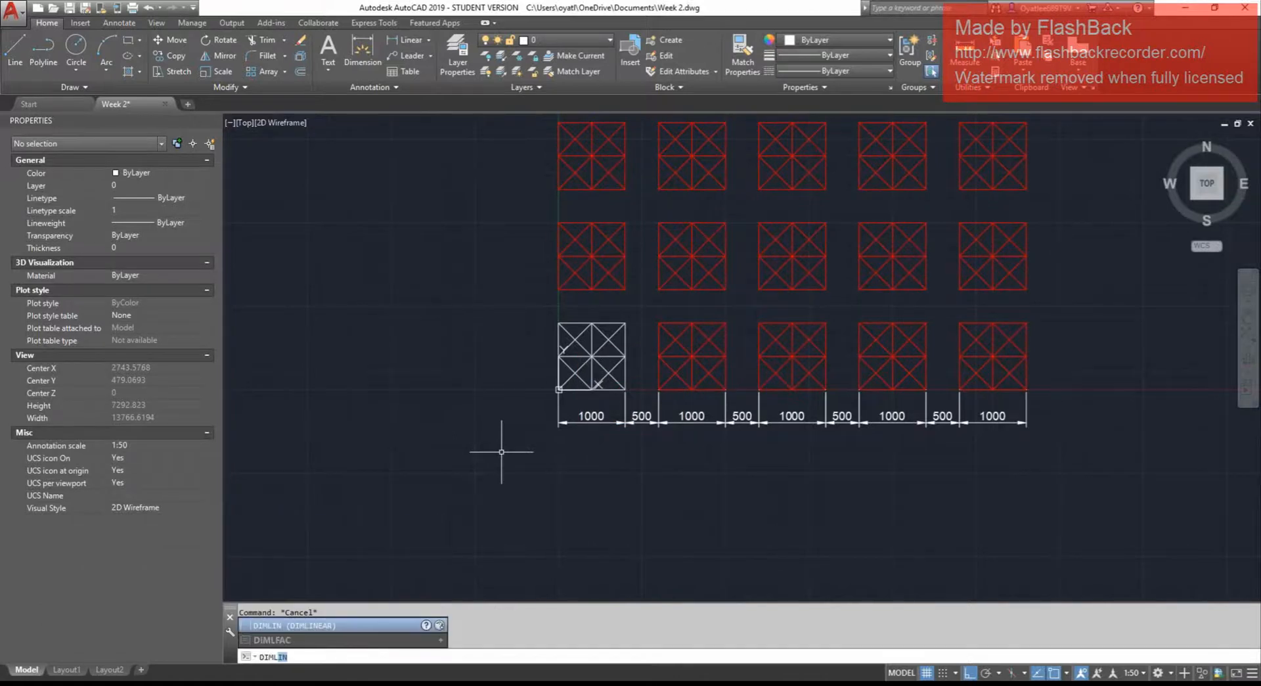
pyautogui.press('space')
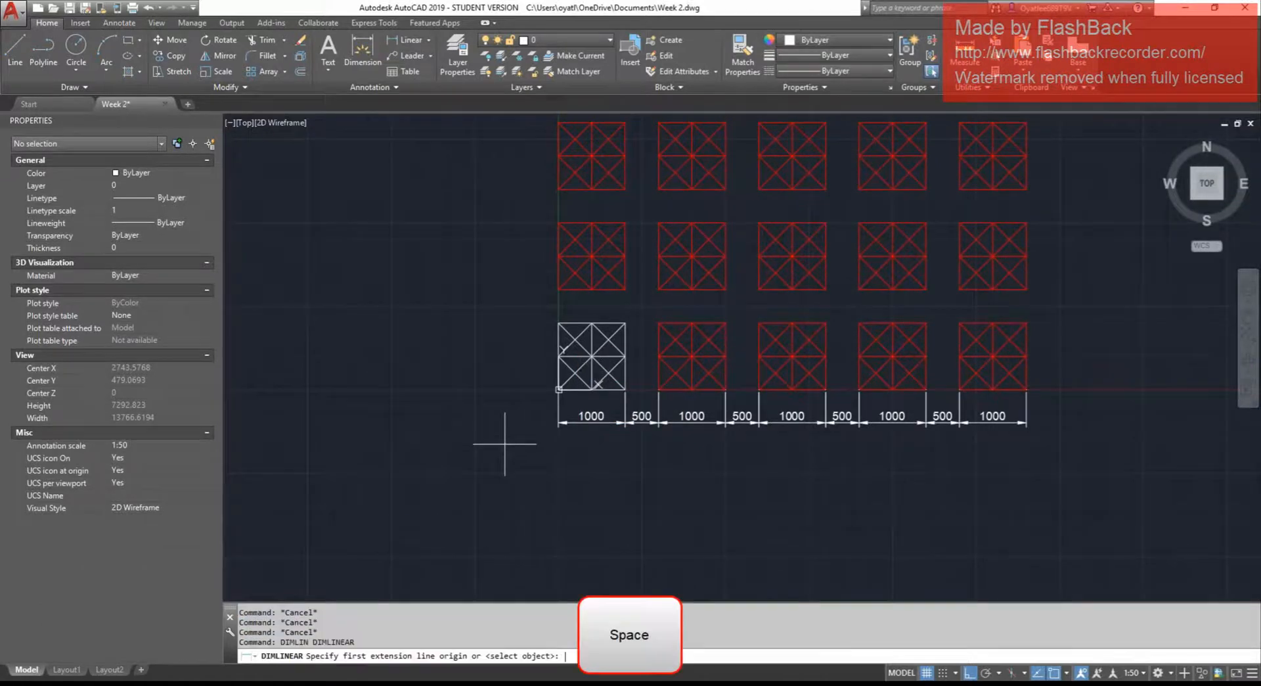
pyautogui.click(558, 323)
pyautogui.scroll(4, 565, 372)
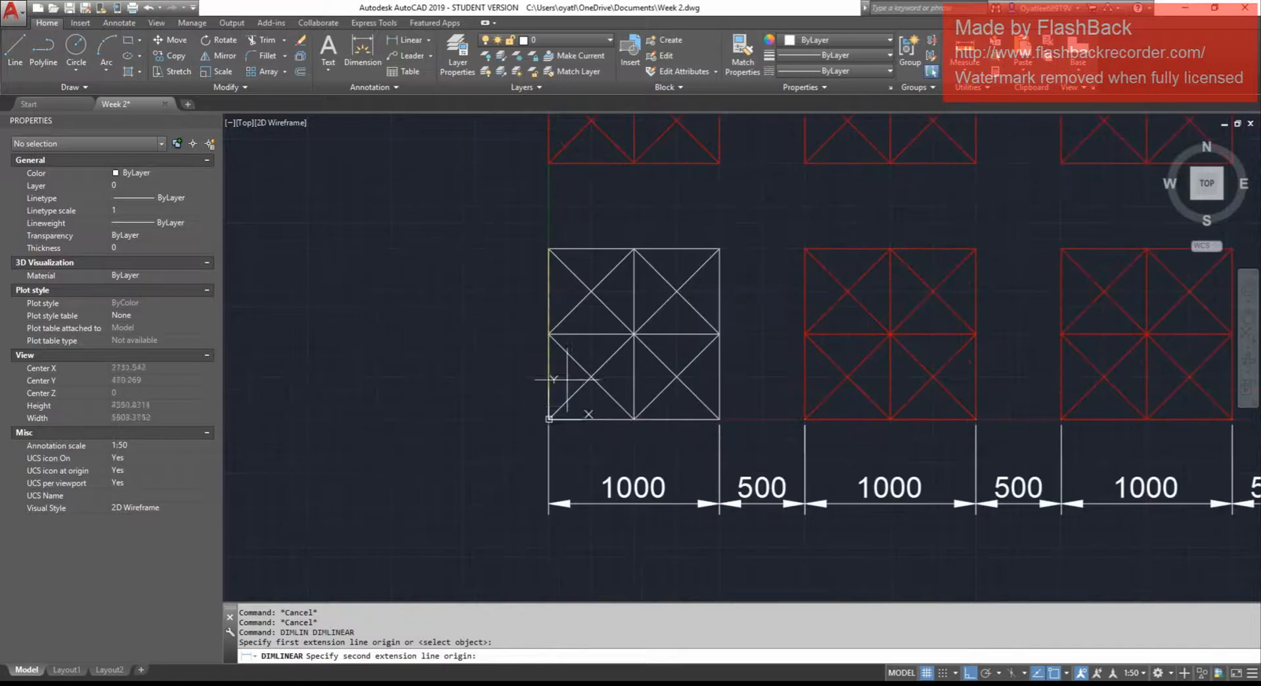
pyautogui.click(550, 418)
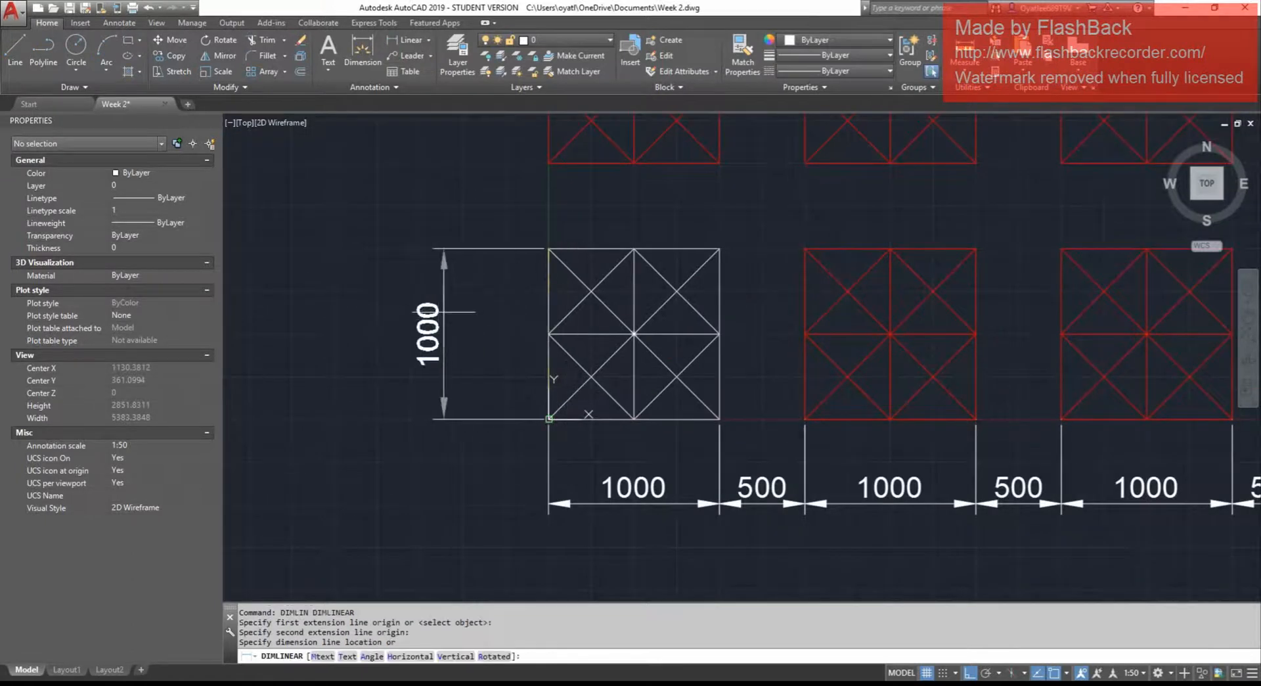
pyautogui.click(463, 325)
pyautogui.scroll(-6, 463, 325)
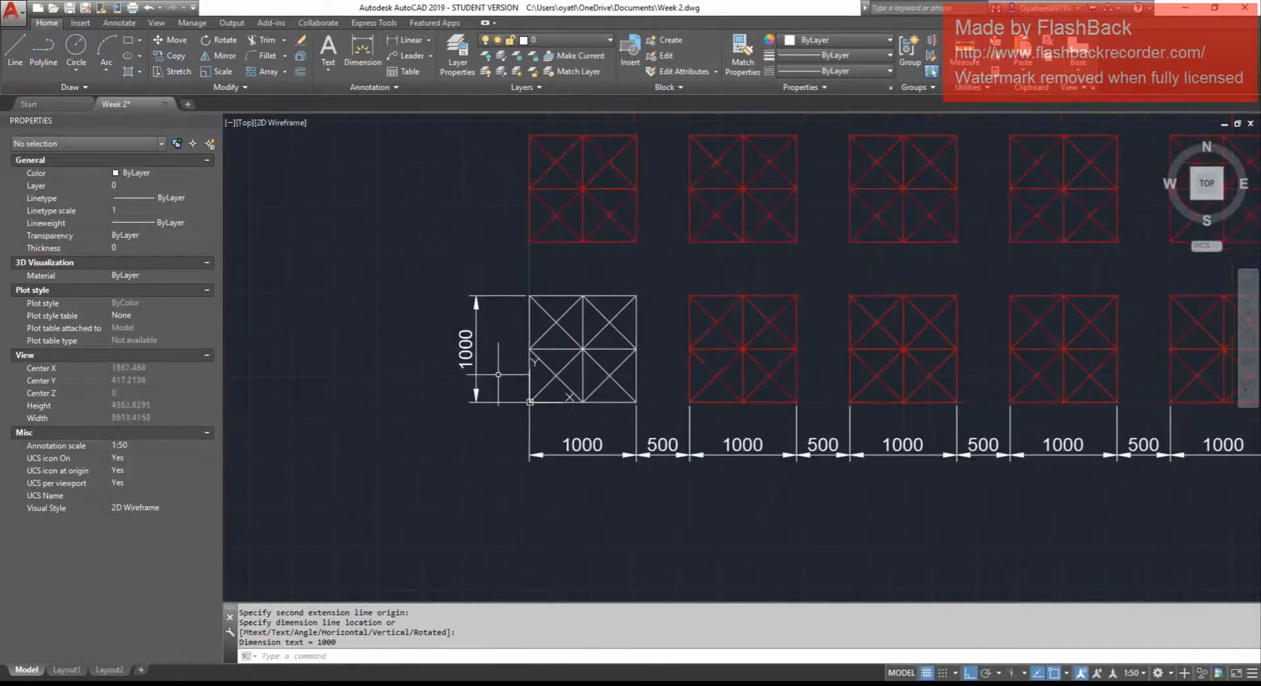
pyautogui.press('Escape')
pyautogui.press('Escape')
pyautogui.press('Escape')
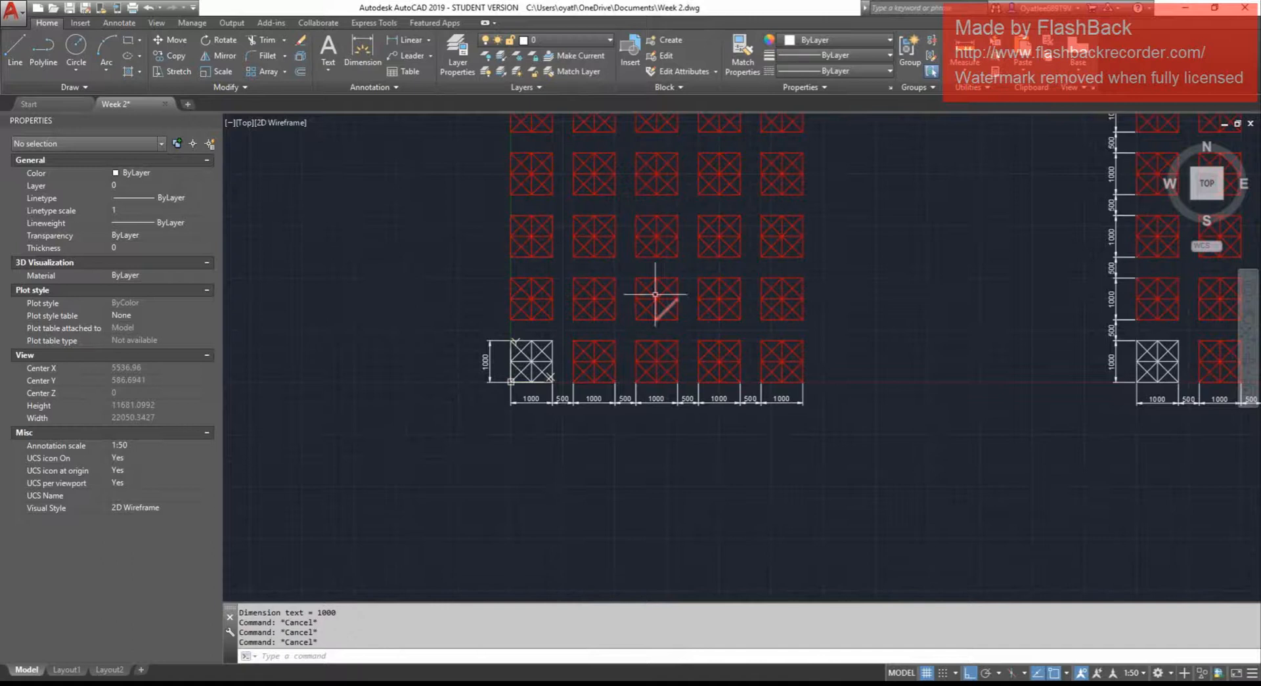
# Add a baseline dimension (DIMBASELINE) from the white square's vertical dimension up to the upper outer corner of the first column's top square.
pyautogui.click(112, 25)
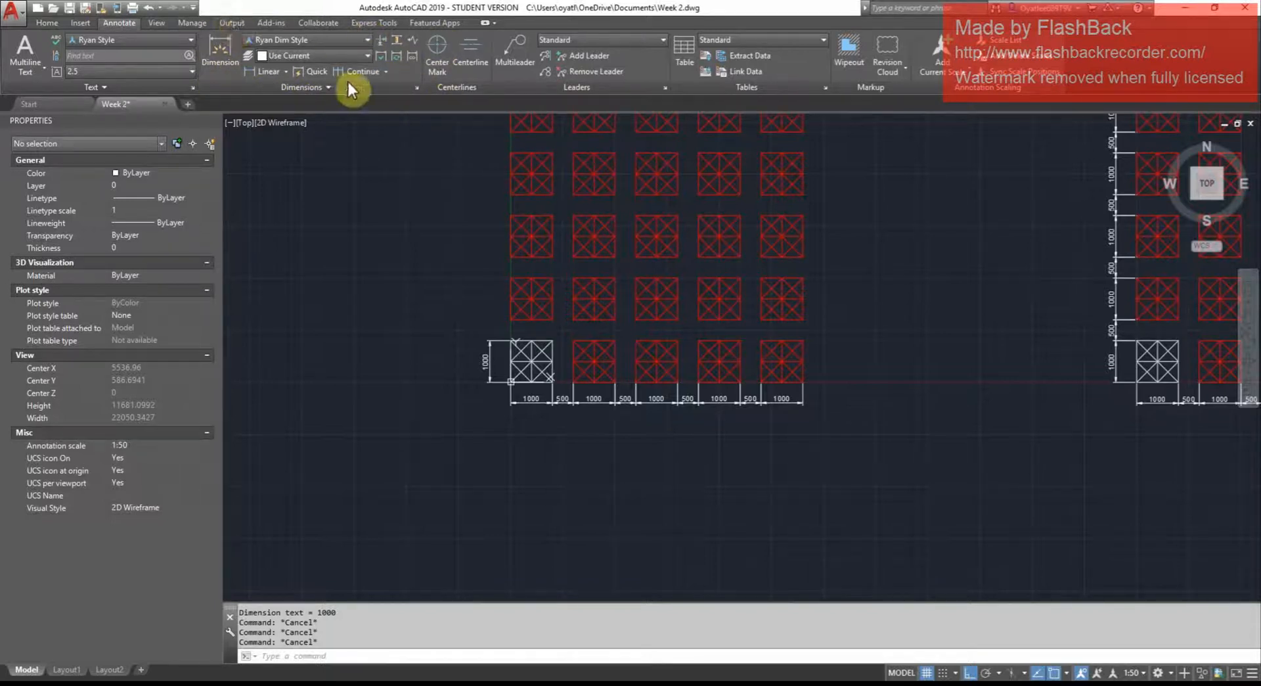
pyautogui.click(386, 72)
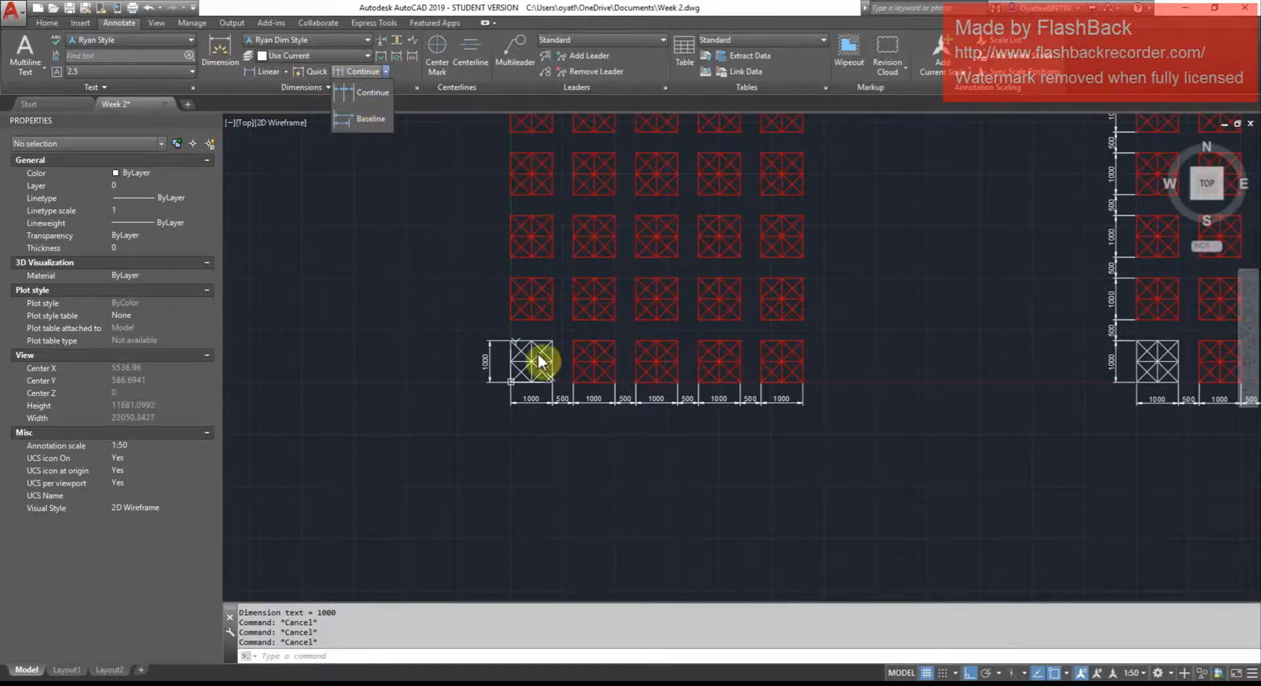
pyautogui.press('Escape')
pyautogui.click(495, 355)
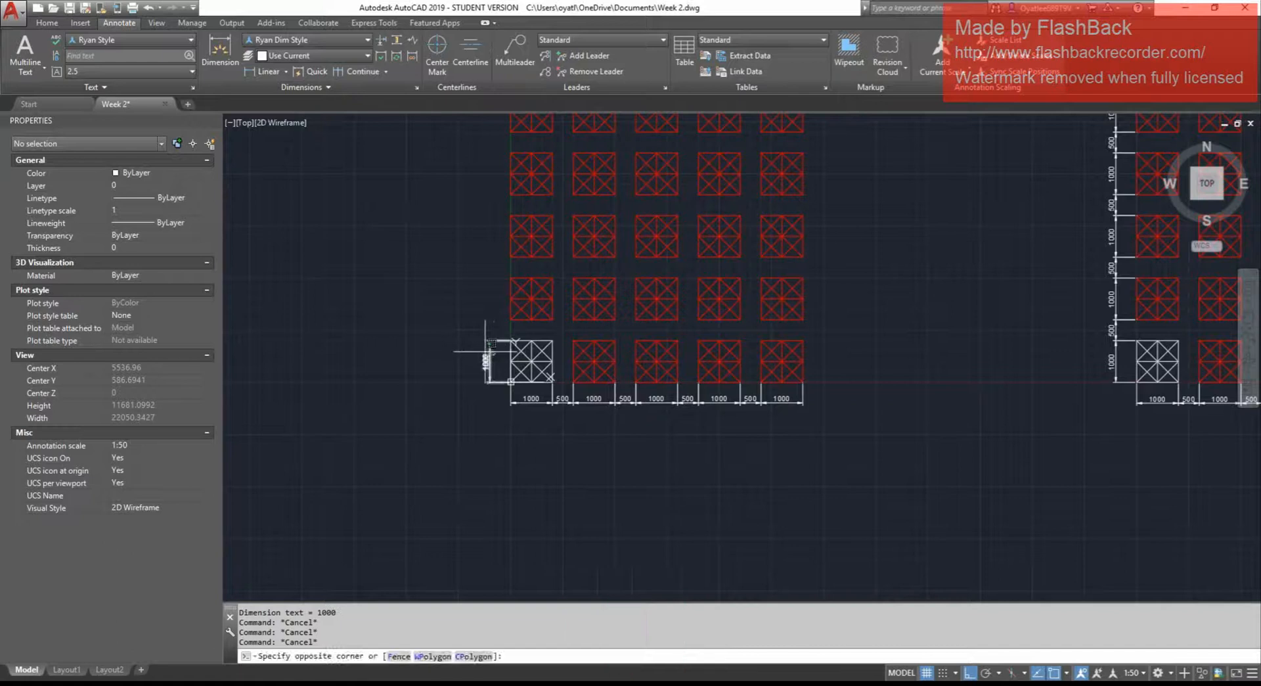
pyautogui.click(460, 352)
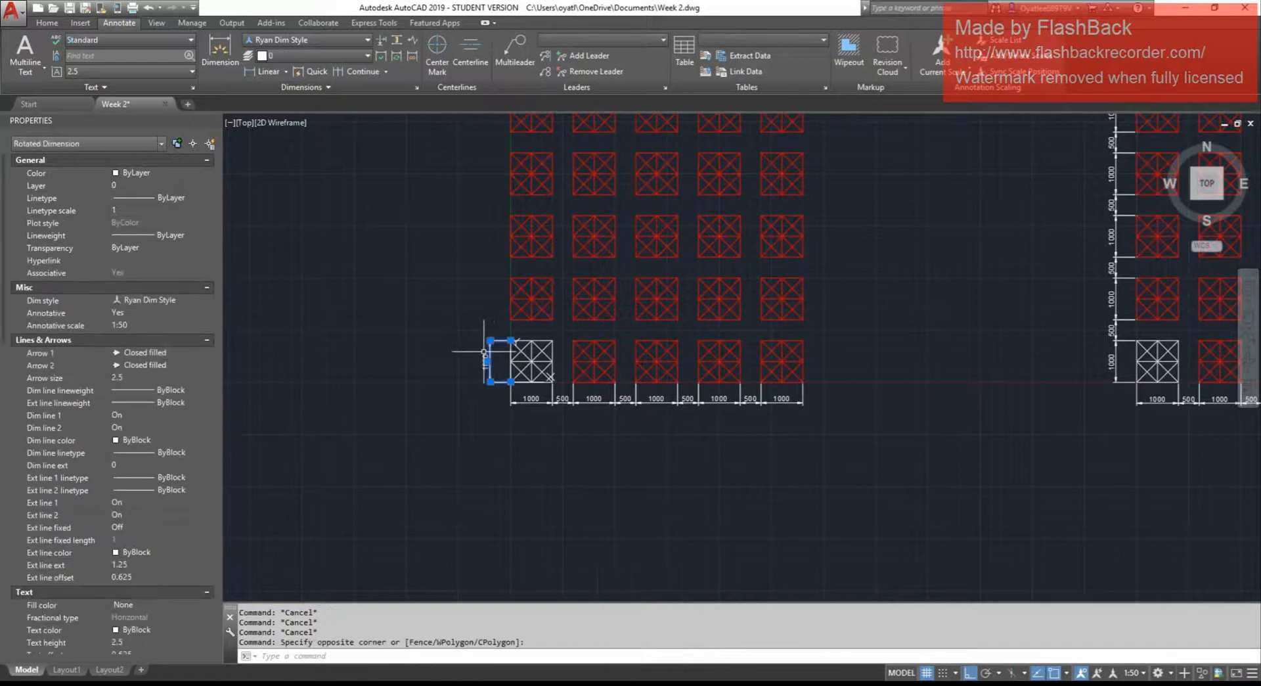
pyautogui.click(385, 71)
pyautogui.click(381, 119)
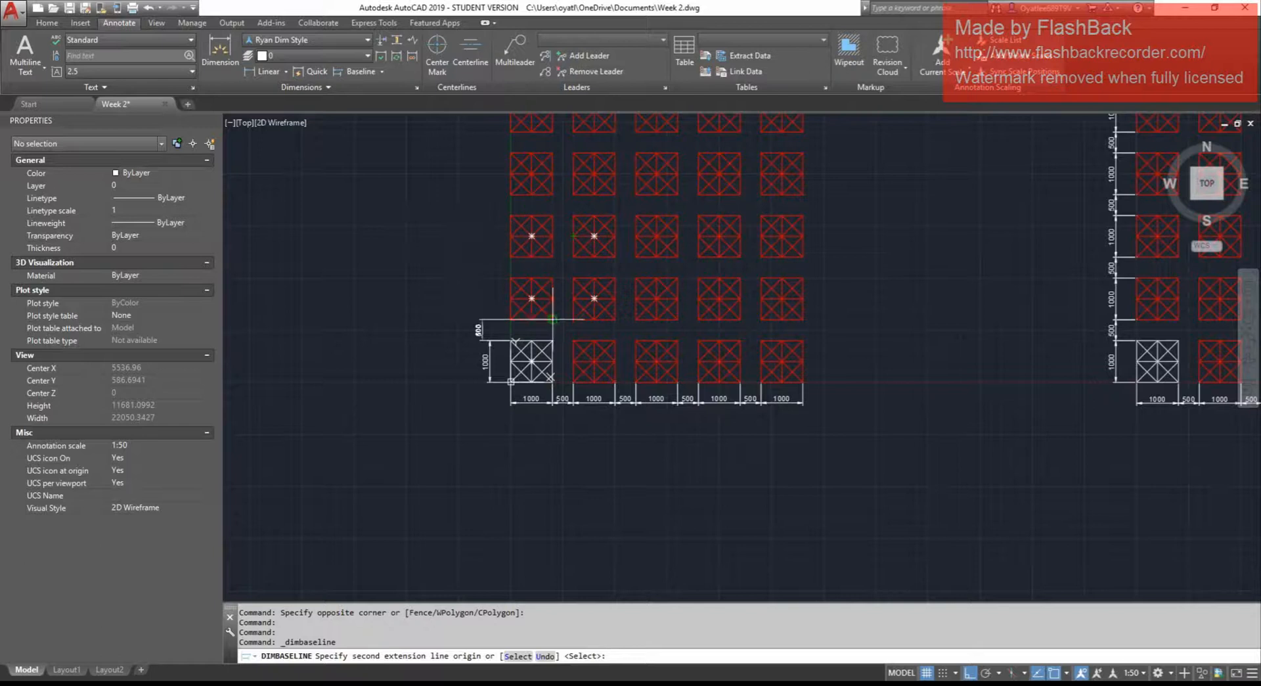
pyautogui.scroll(2, 534, 217)
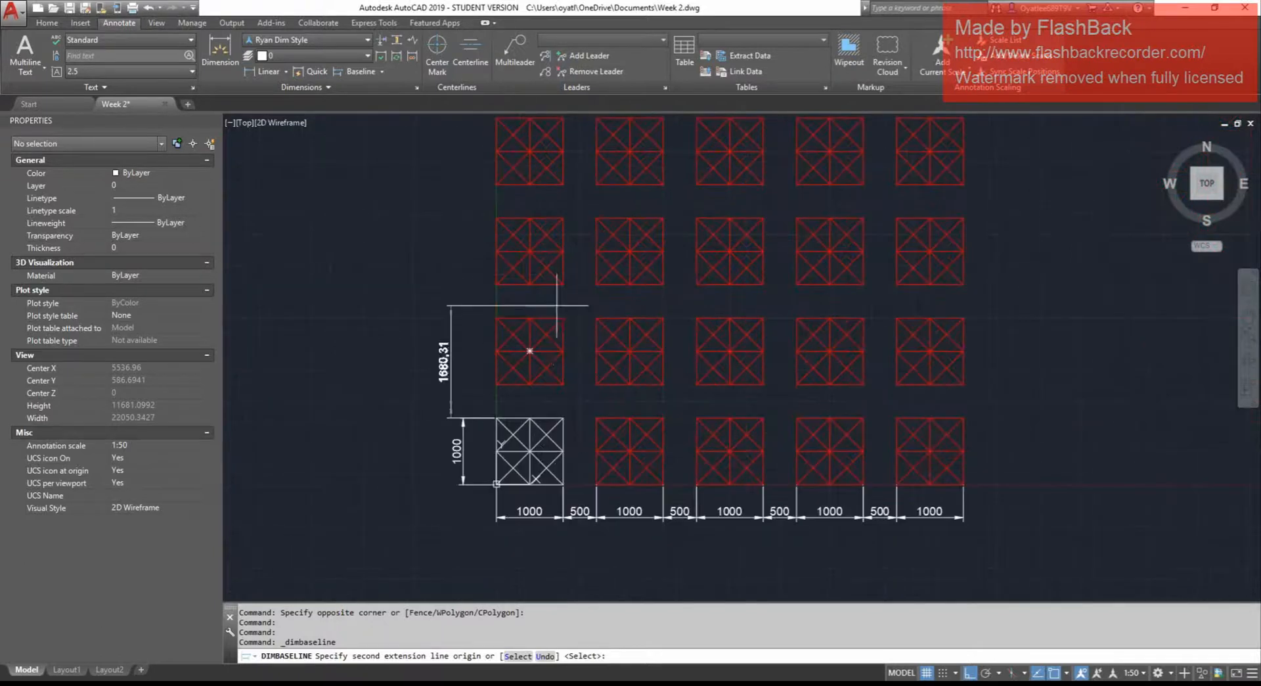
pyautogui.scroll(-5, 535, 368)
pyautogui.scroll(7, 556, 263)
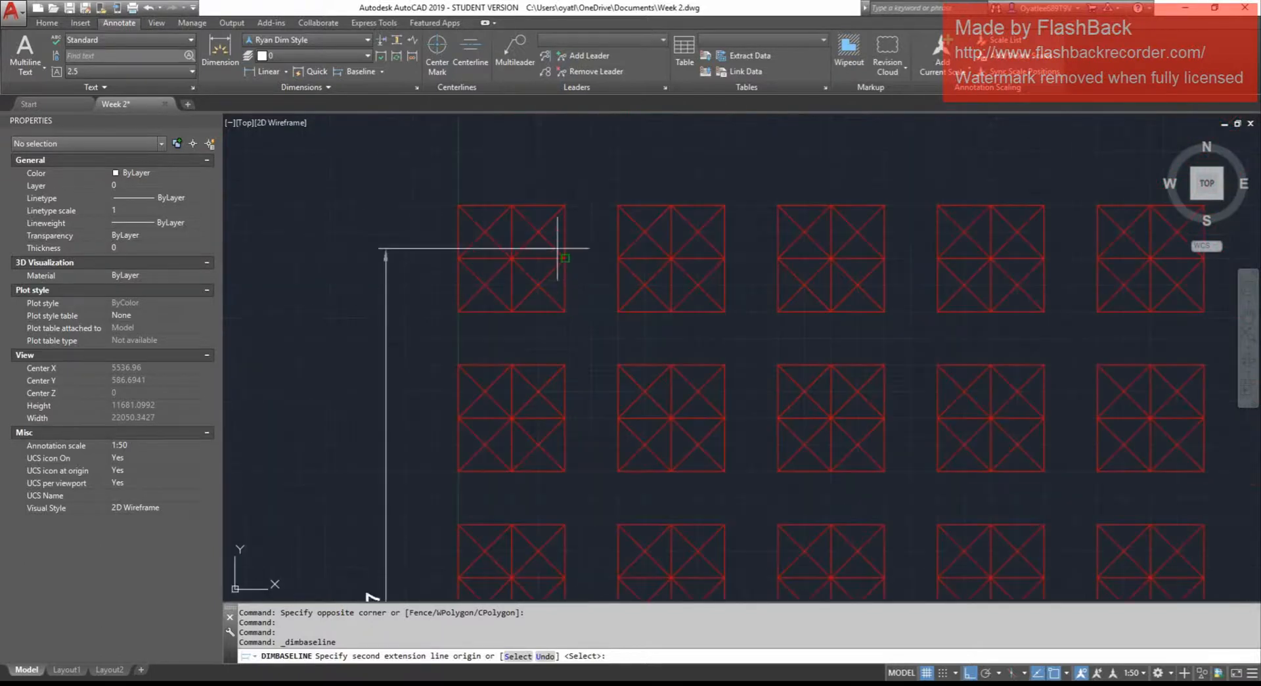
pyautogui.click(460, 203)
pyautogui.scroll(-5, 487, 223)
pyautogui.scroll(5, 471, 314)
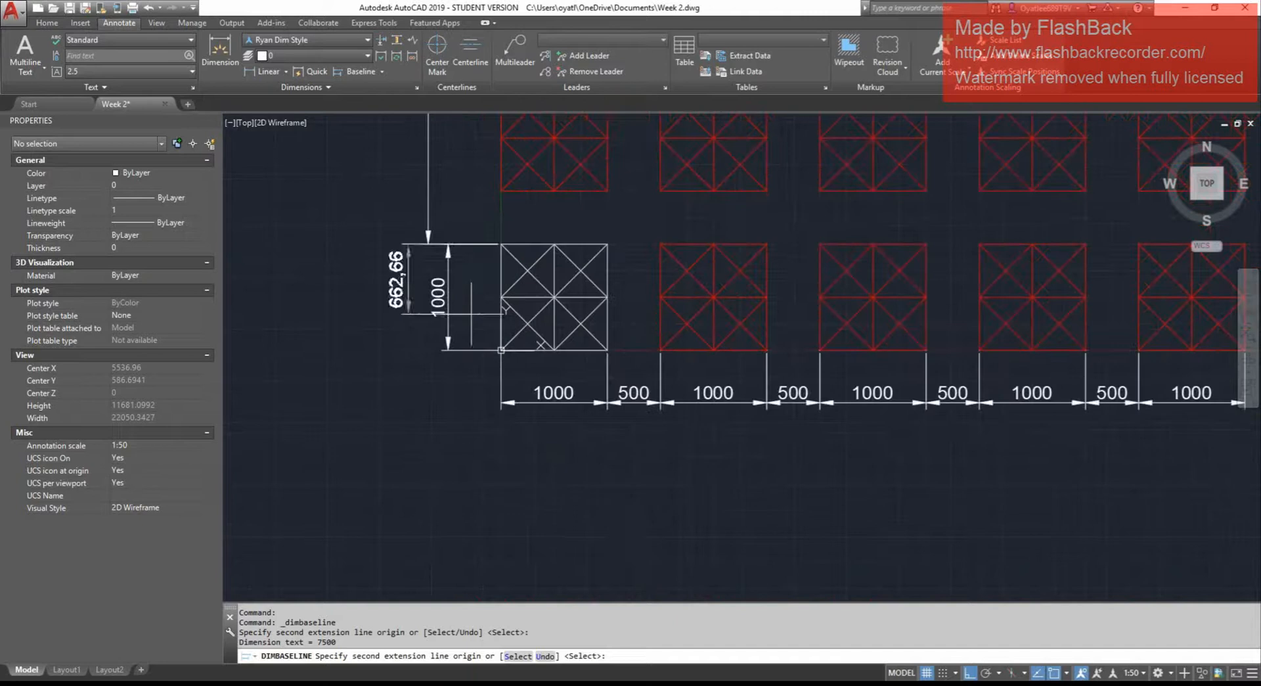
pyautogui.press('Escape')
pyautogui.press('Escape')
# Stretch the tall baseline dimension's lower extension origin down to the white square's lower outer corner.
pyautogui.click(443, 219)
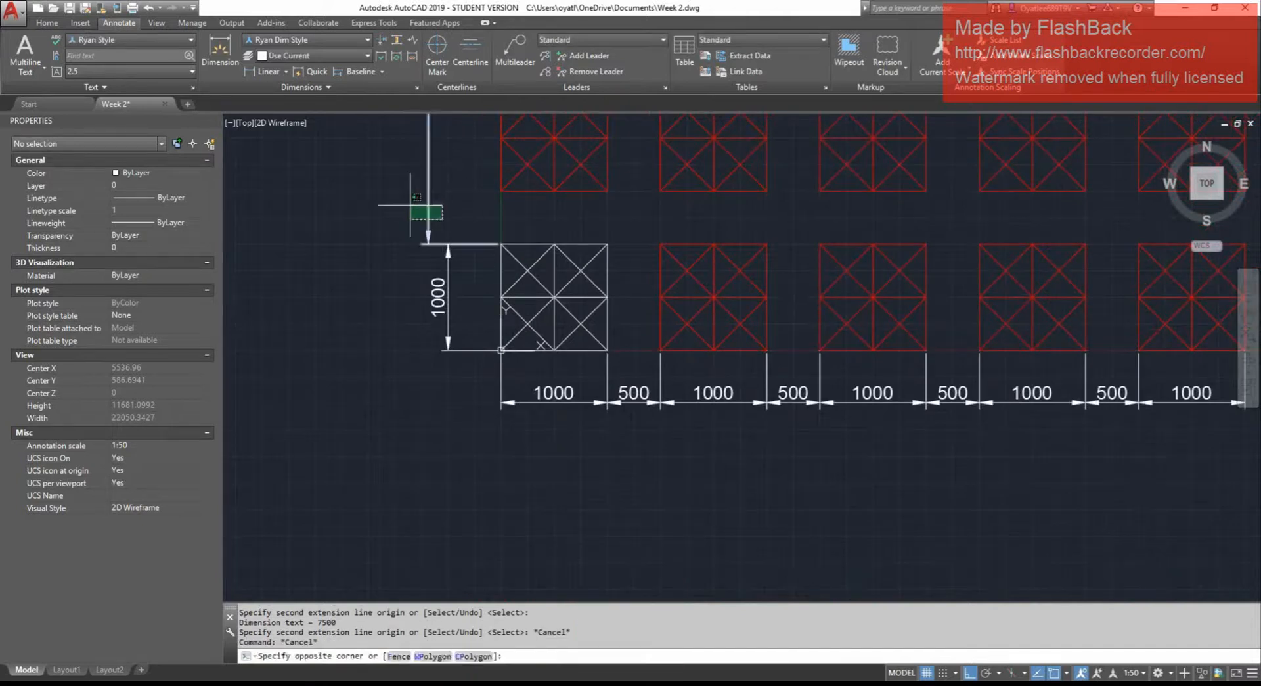
pyautogui.click(411, 205)
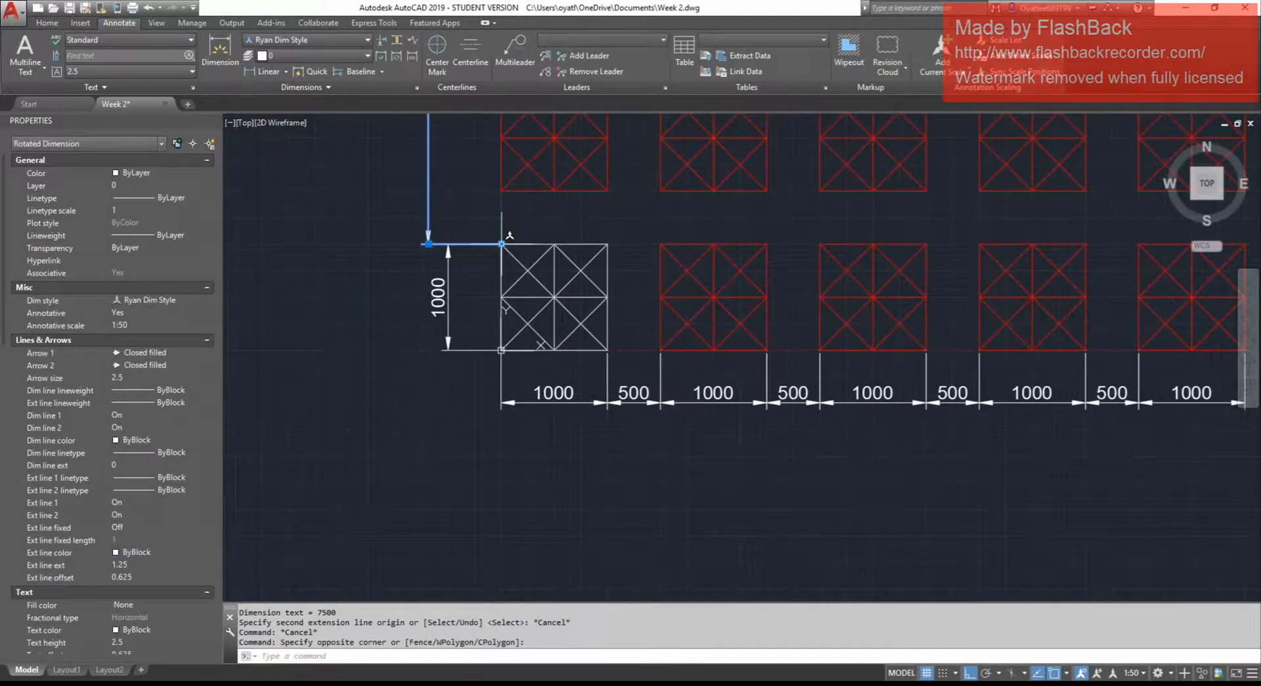
pyautogui.click(502, 244)
pyautogui.click(511, 356)
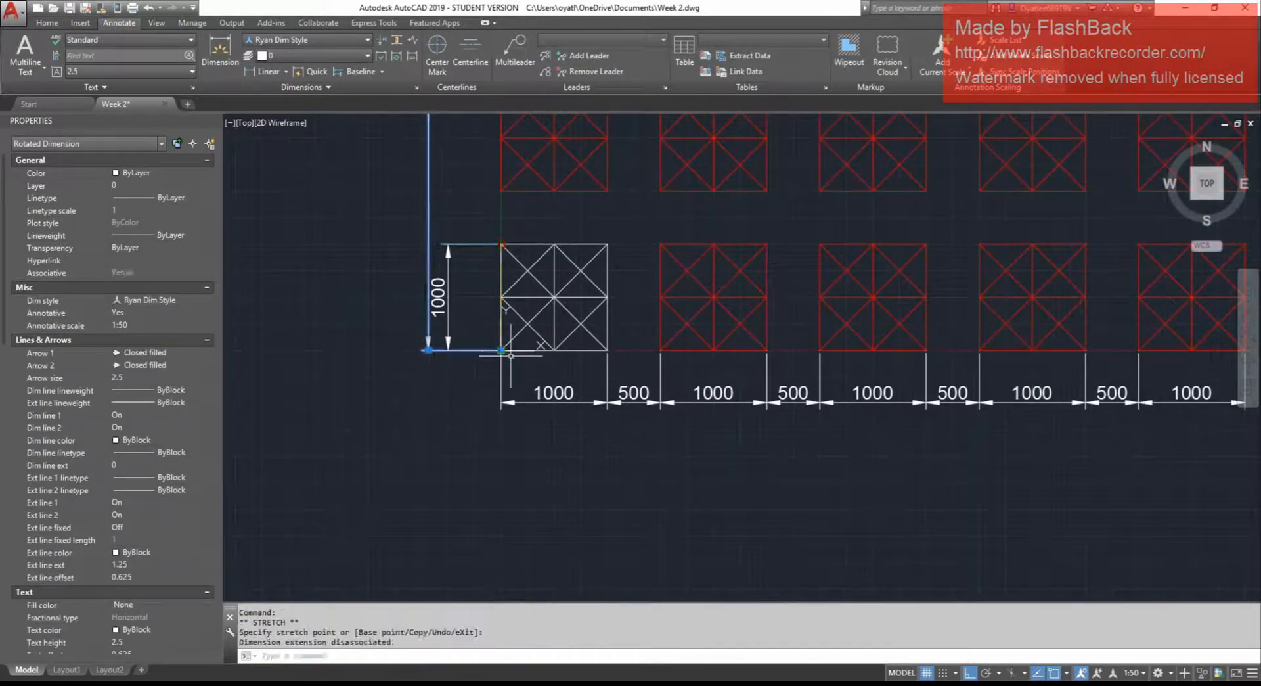
# Erase the tall baseline dimension that spans the full height of the first column.
pyautogui.scroll(-5, 525, 413)
pyautogui.press('Escape')
pyautogui.scroll(4, 510, 303)
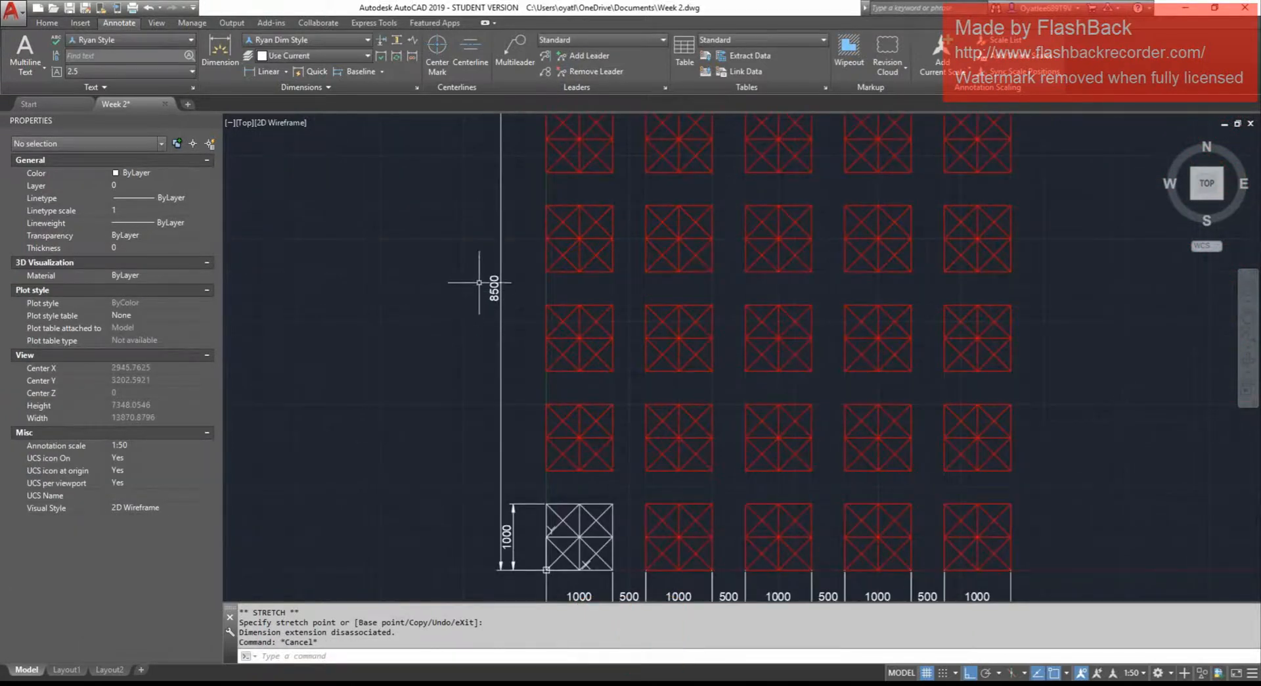
pyautogui.scroll(-3, 535, 303)
pyautogui.press('Escape')
pyautogui.press('Escape')
pyautogui.press('Escape')
pyautogui.write('e')
pyautogui.press('space')
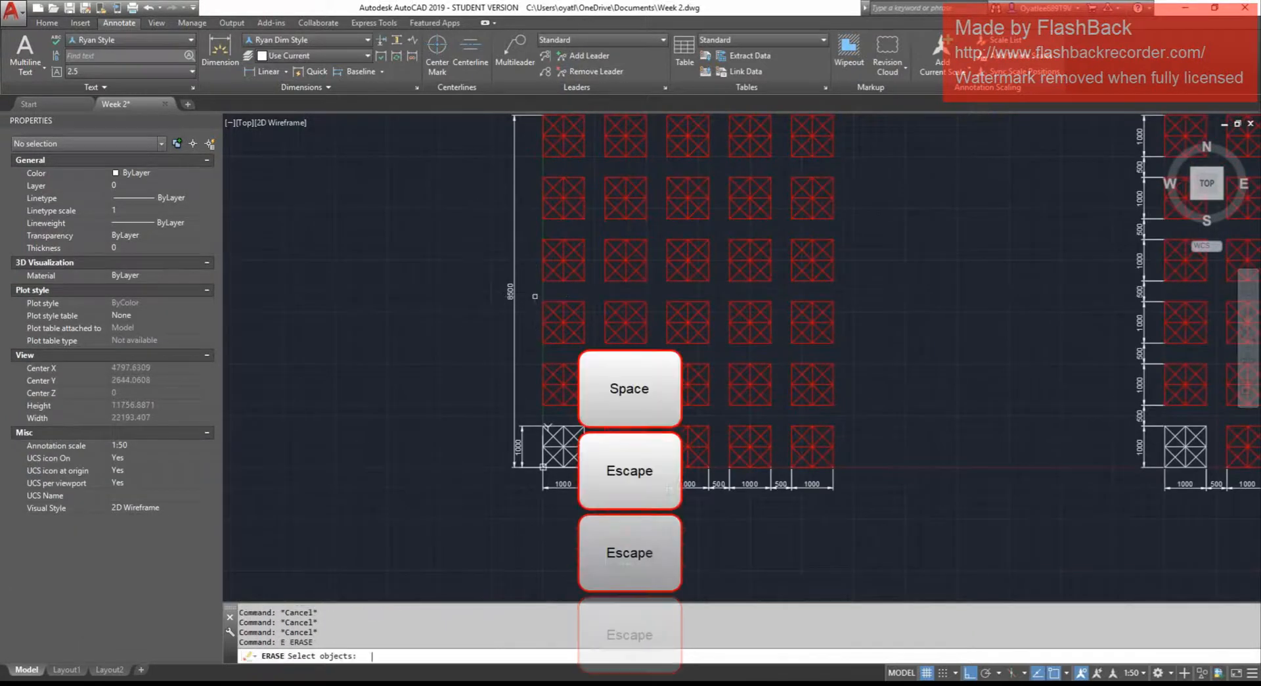
pyautogui.click(533, 295)
pyautogui.click(507, 299)
pyautogui.press('space')
pyautogui.press('Escape')
pyautogui.press('Escape')
pyautogui.press('Escape')
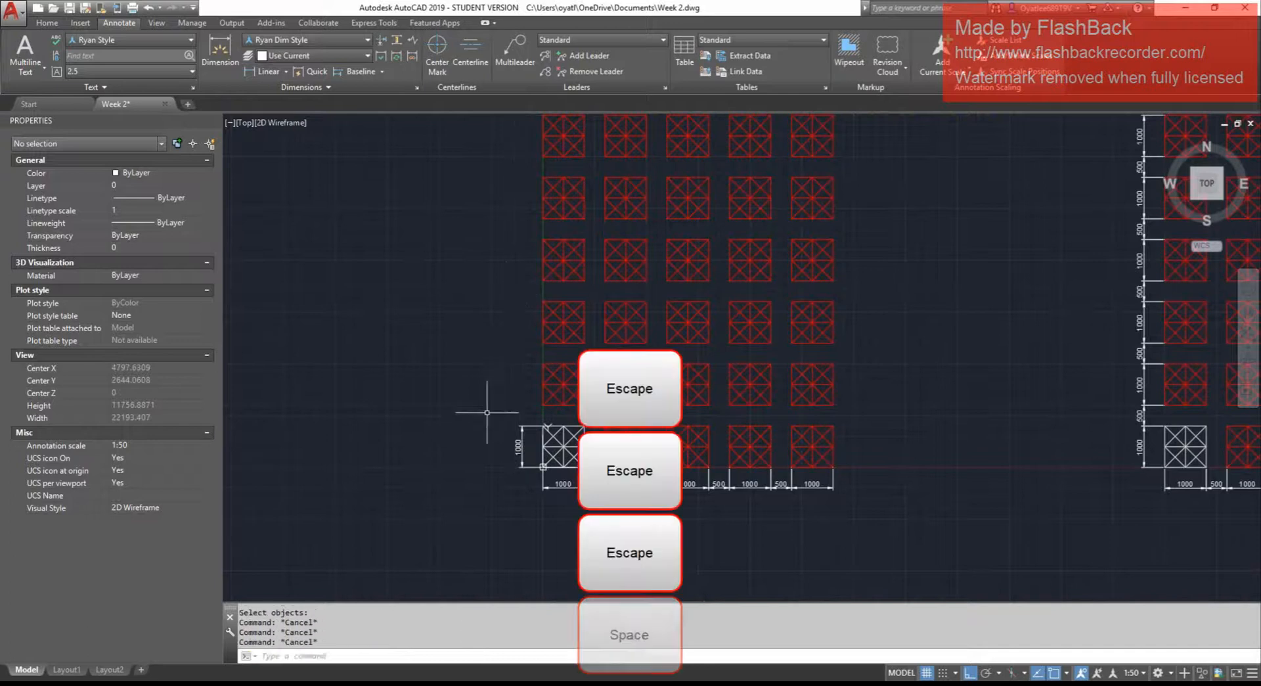
# Continue the white square's vertical dimension (DIMCONTINUE) upward across the first gap, the red square above it and the second gap.
pyautogui.moveTo(495, 479); pyautogui.dragTo(460, 485, button='middle')
pyautogui.press('Escape')
pyautogui.scroll(2, 479, 467)
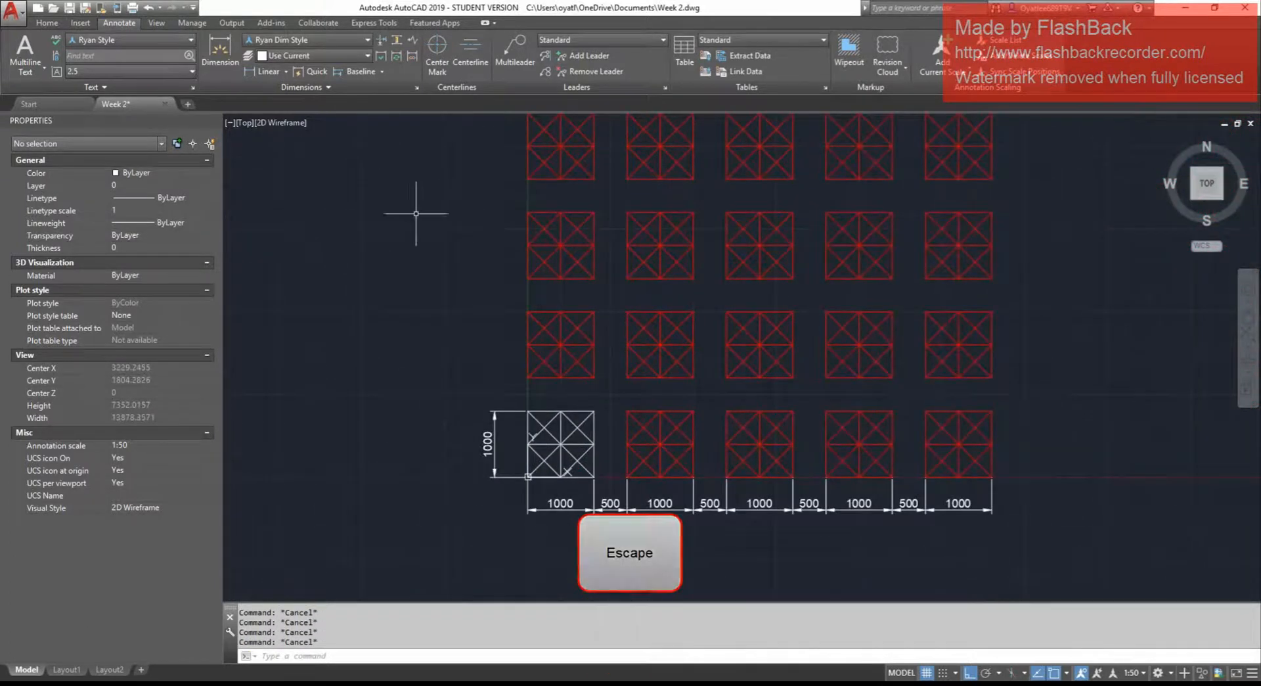
pyautogui.click(382, 73)
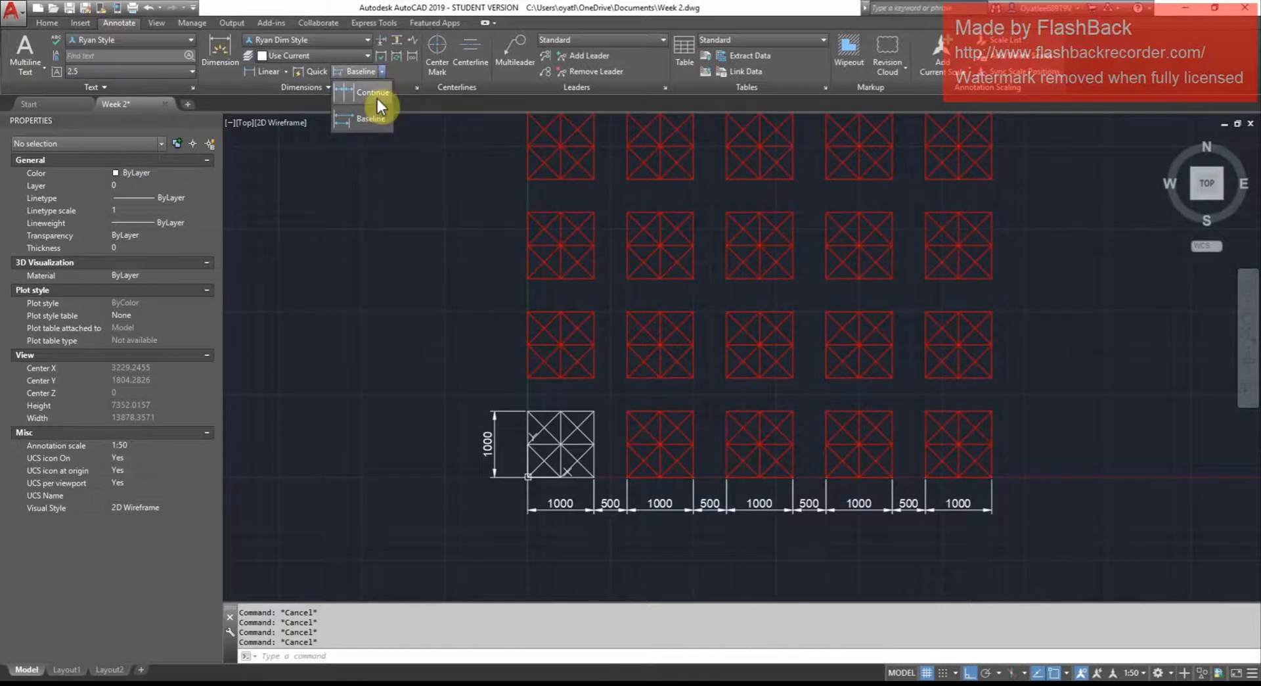
pyautogui.click(377, 99)
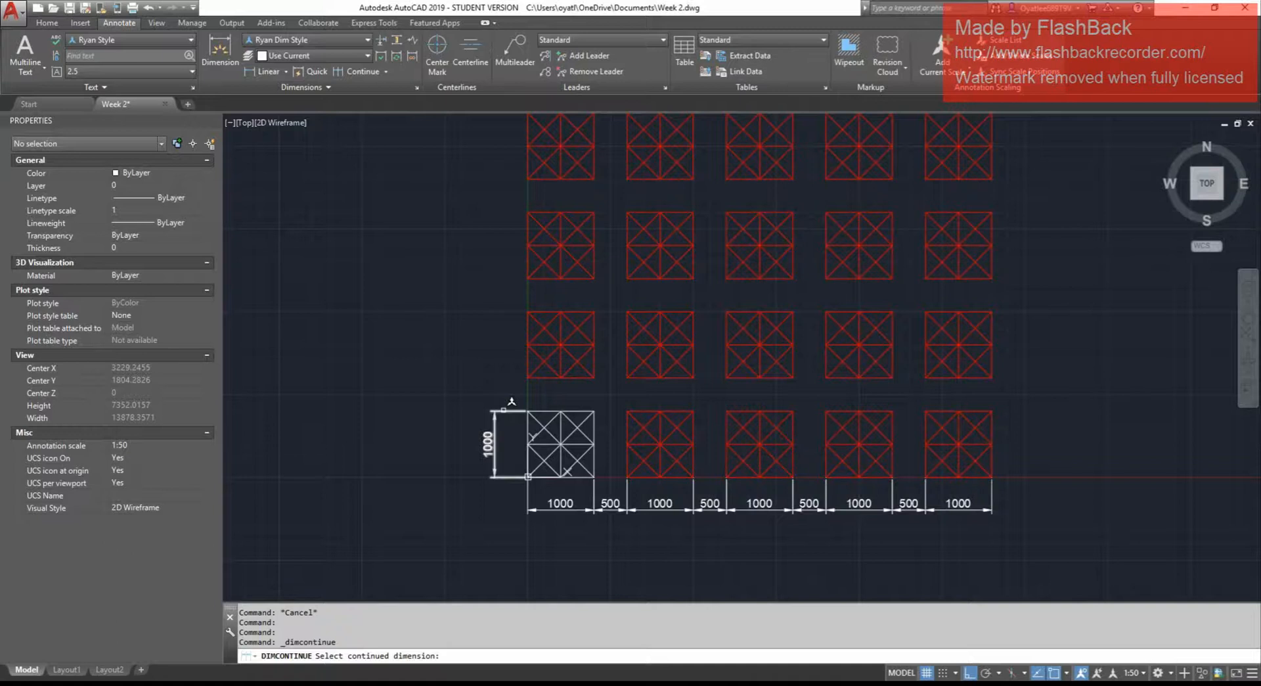
pyautogui.click(509, 406)
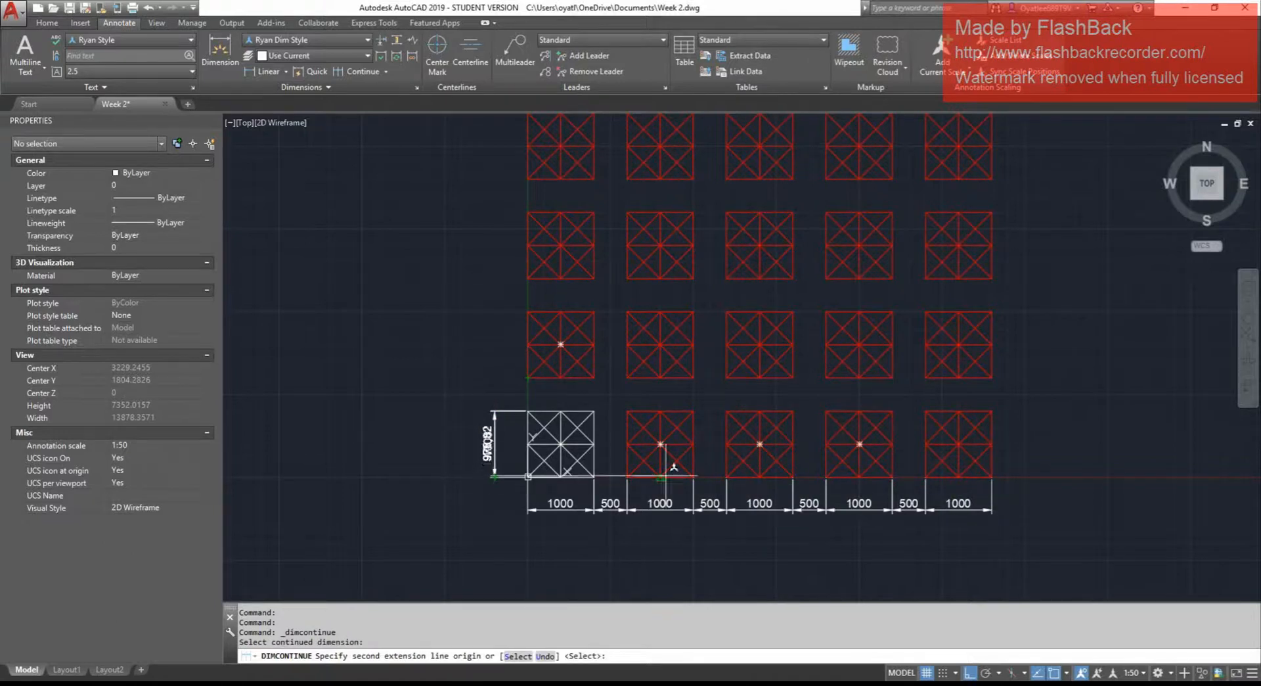
pyautogui.click(527, 377)
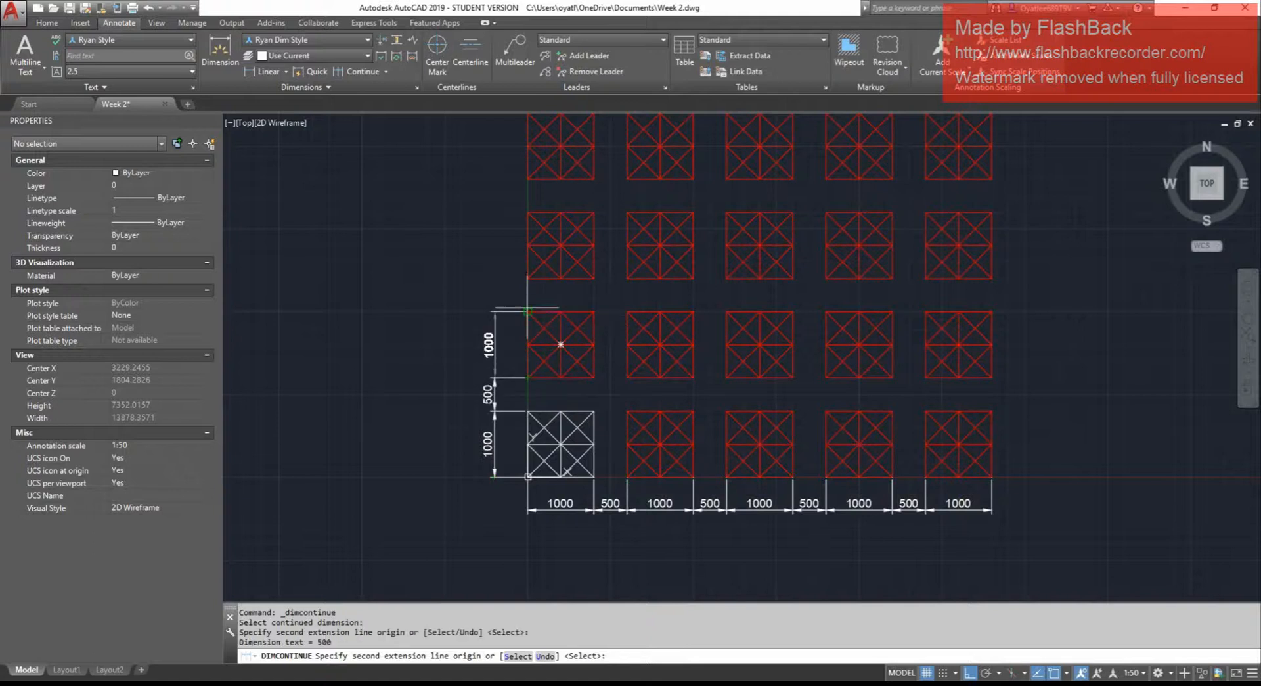
pyautogui.click(527, 312)
pyautogui.click(527, 278)
# Extend the vertical dimension chain over each remaining square and gap up to the first column's uppermost outer corner.
pyautogui.scroll(-2, 554, 487)
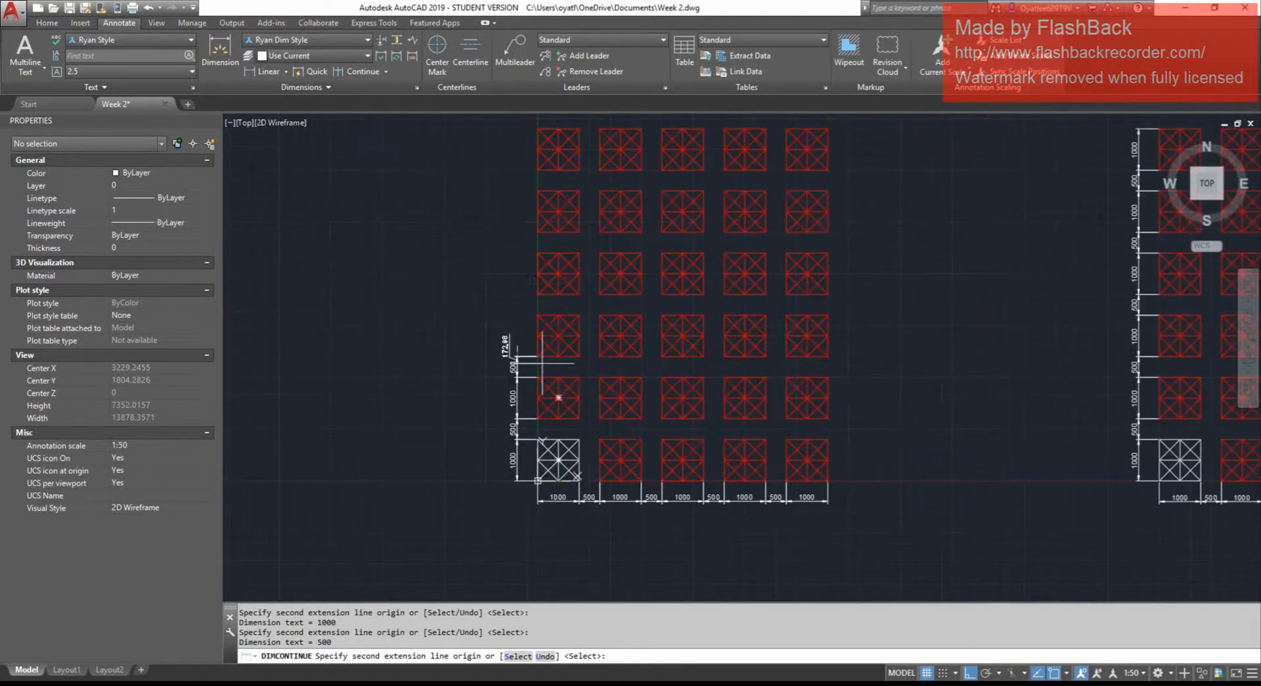
pyautogui.click(528, 211)
pyautogui.click(538, 295)
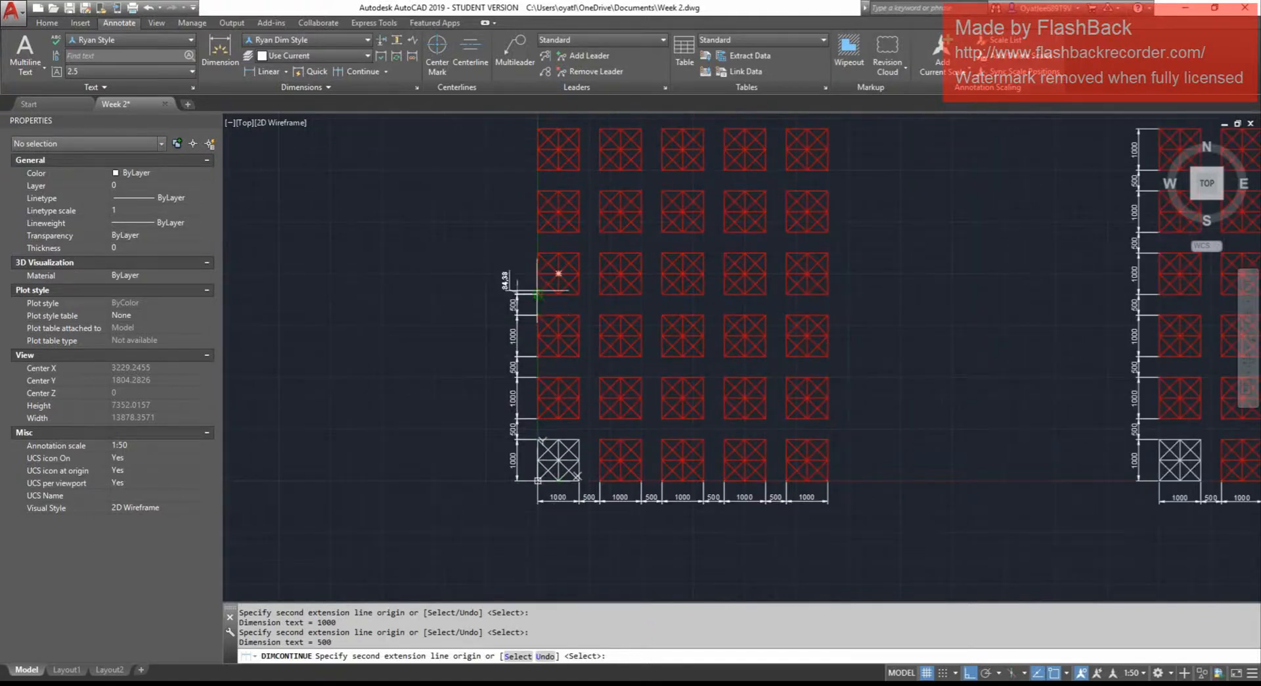
pyautogui.click(538, 253)
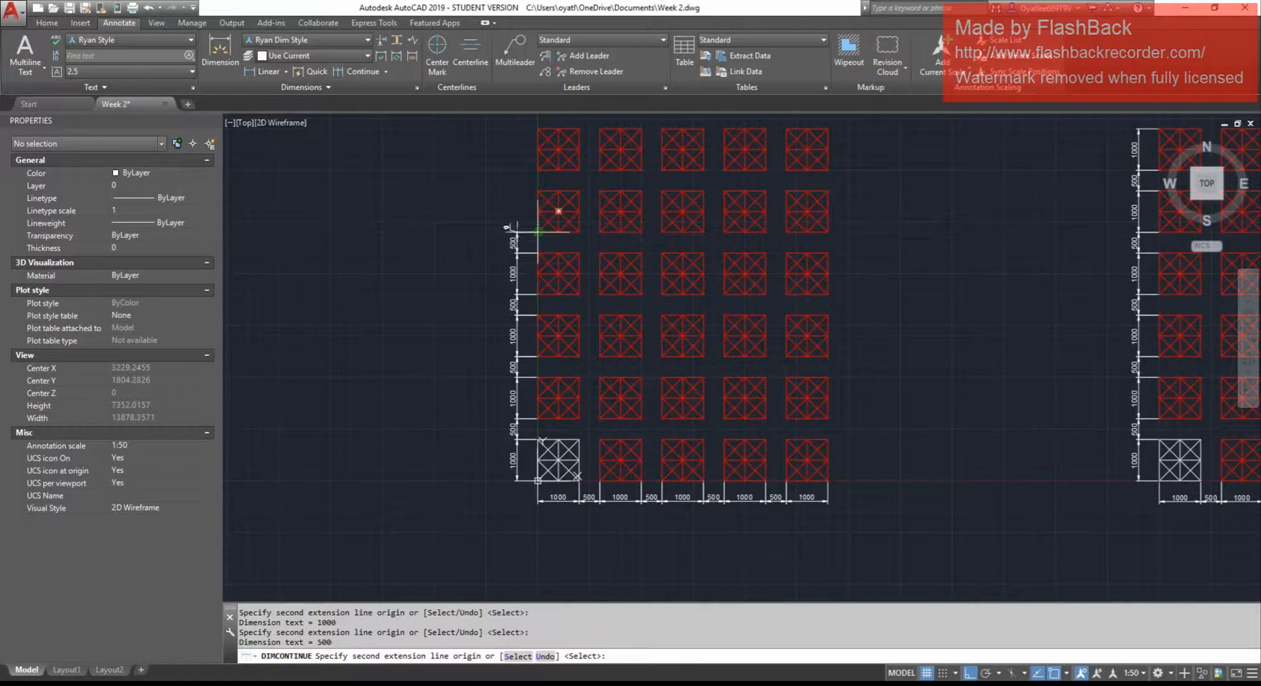
pyautogui.click(538, 190)
pyautogui.click(537, 169)
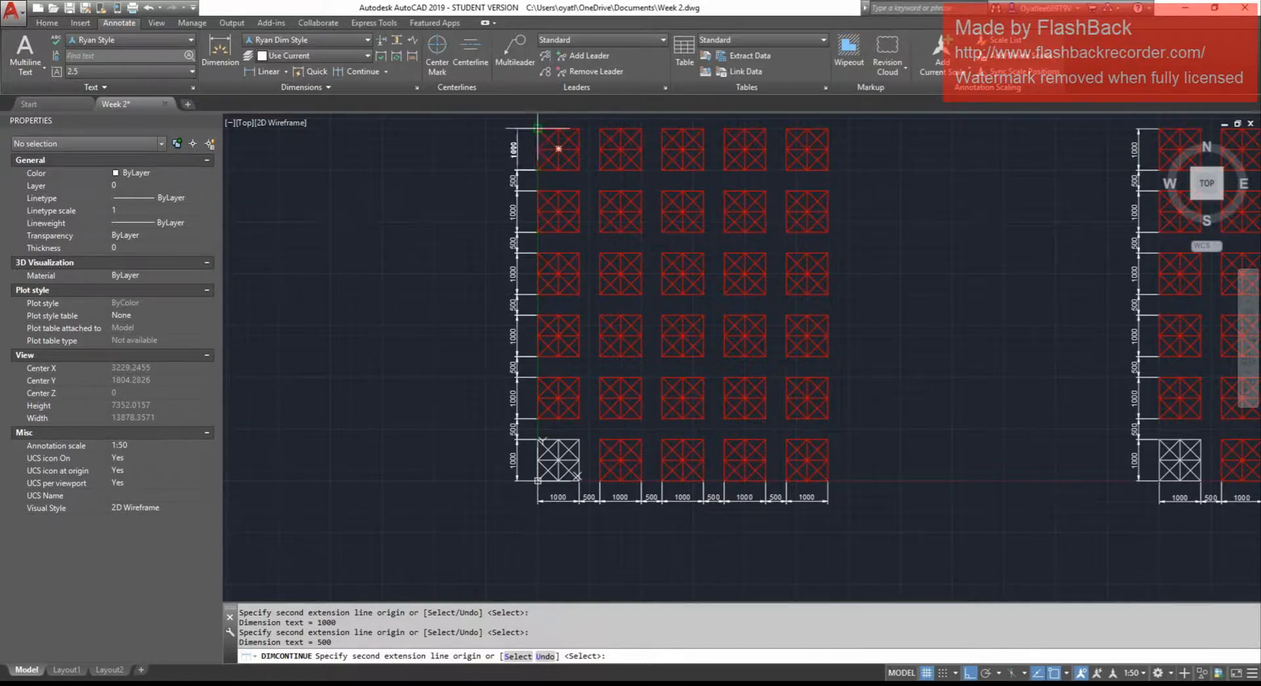
pyautogui.scroll(-2, 552, 388)
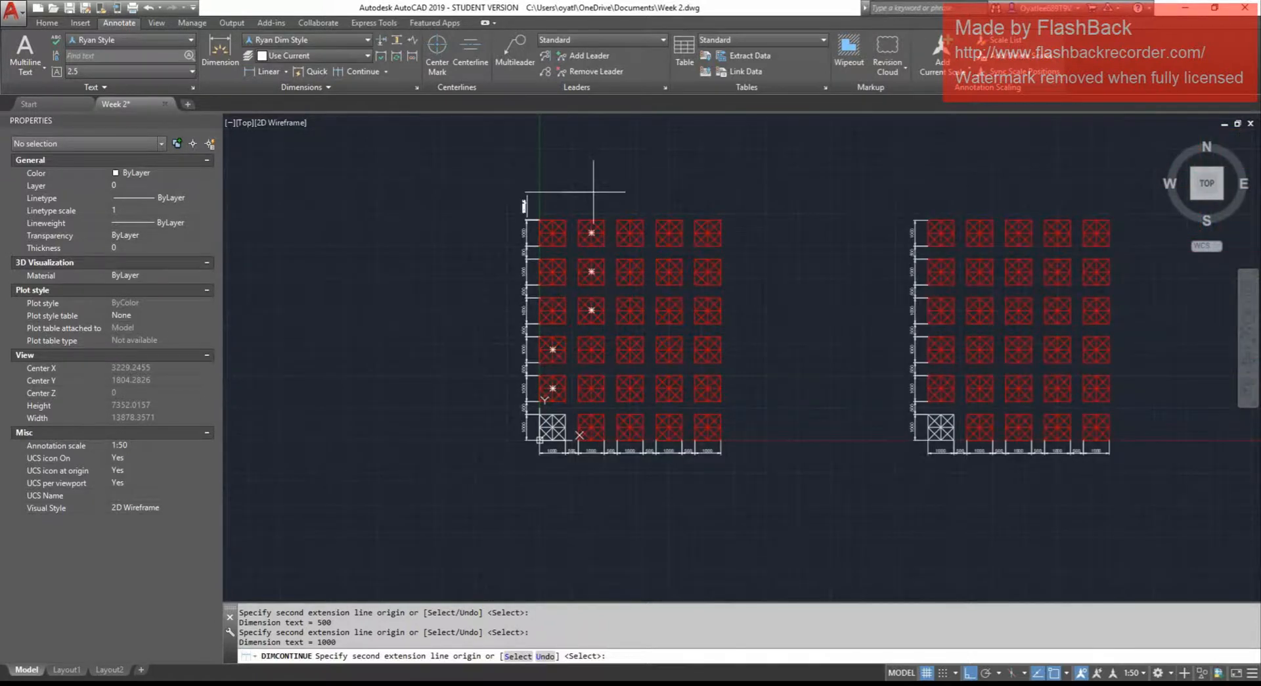
pyautogui.press('Escape')
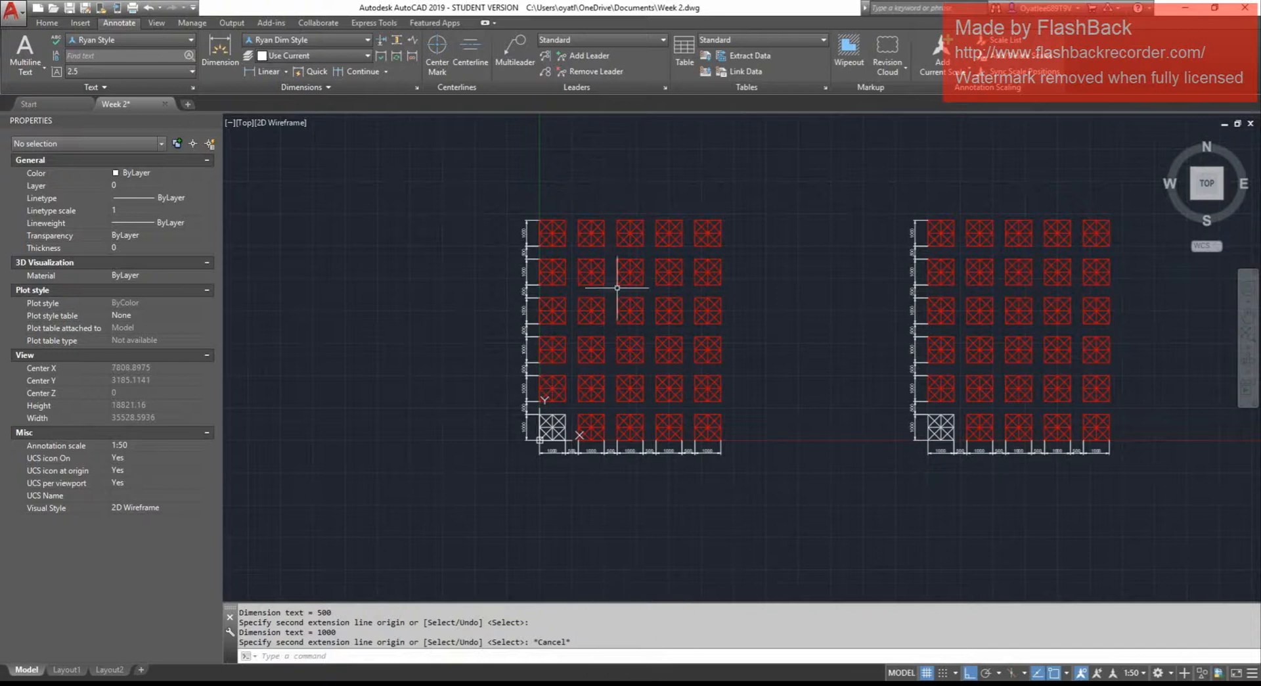
pyautogui.press('Escape')
# Compare the dimensioned grid with the reference grid beside it, fitting the whole drawing in view.
pyautogui.scroll(3, 592, 453)
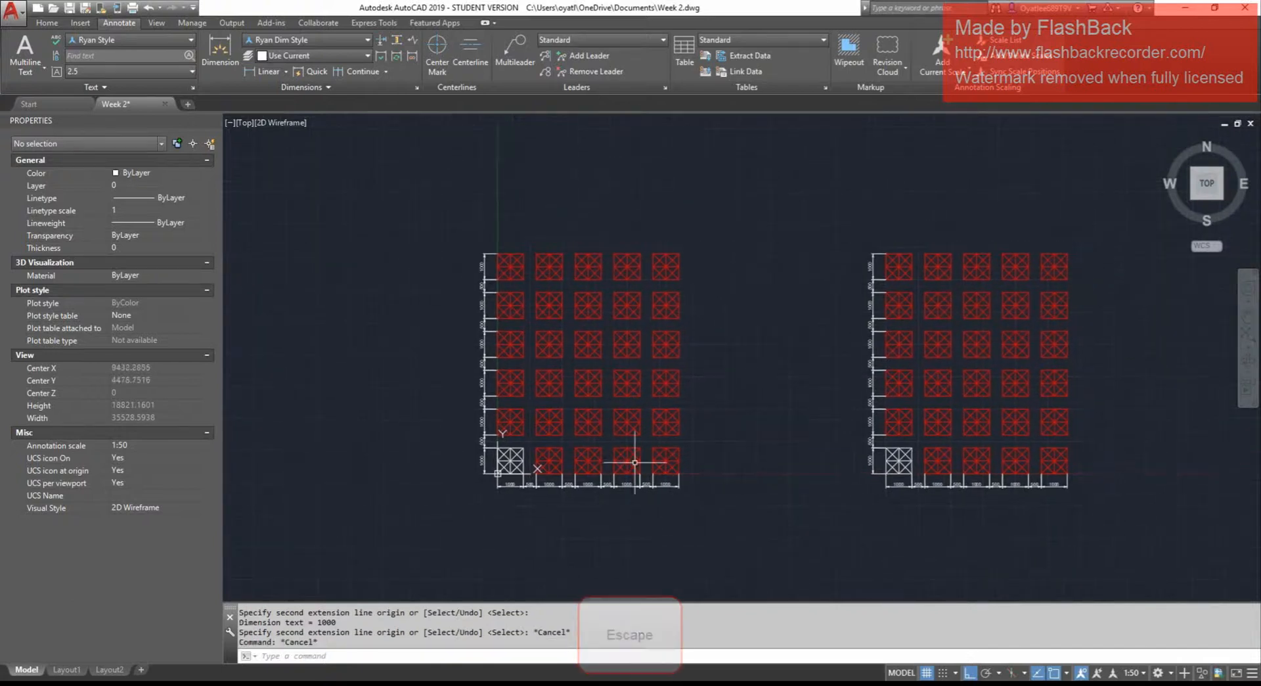
pyautogui.moveTo(762, 448)
pyautogui.mouseDown(button='middle')
pyautogui.moveTo(692, 487)
pyautogui.moveTo(605, 472)
pyautogui.moveTo(638, 459)
pyautogui.mouseUp(button='middle')
pyautogui.press('Escape')
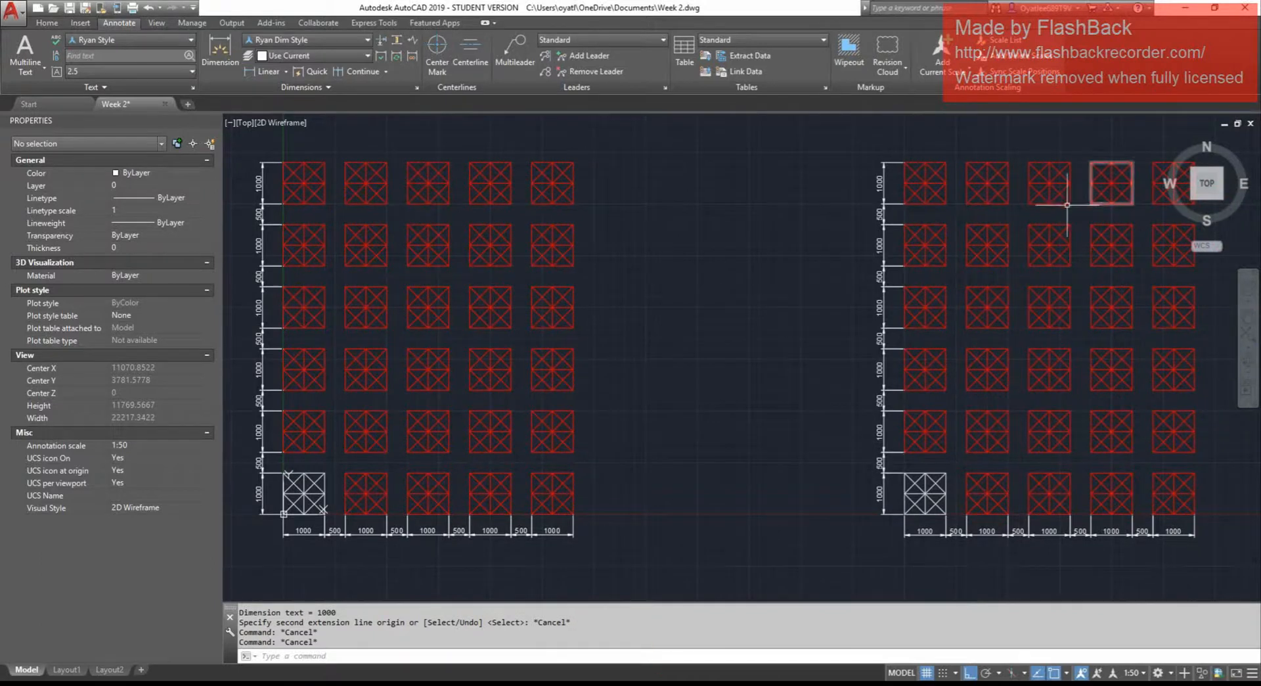
pyautogui.press('Escape')
pyautogui.moveTo(676, 428); pyautogui.dragTo(715, 427, button='middle')
pyautogui.press('Escape')
pyautogui.press('Escape')
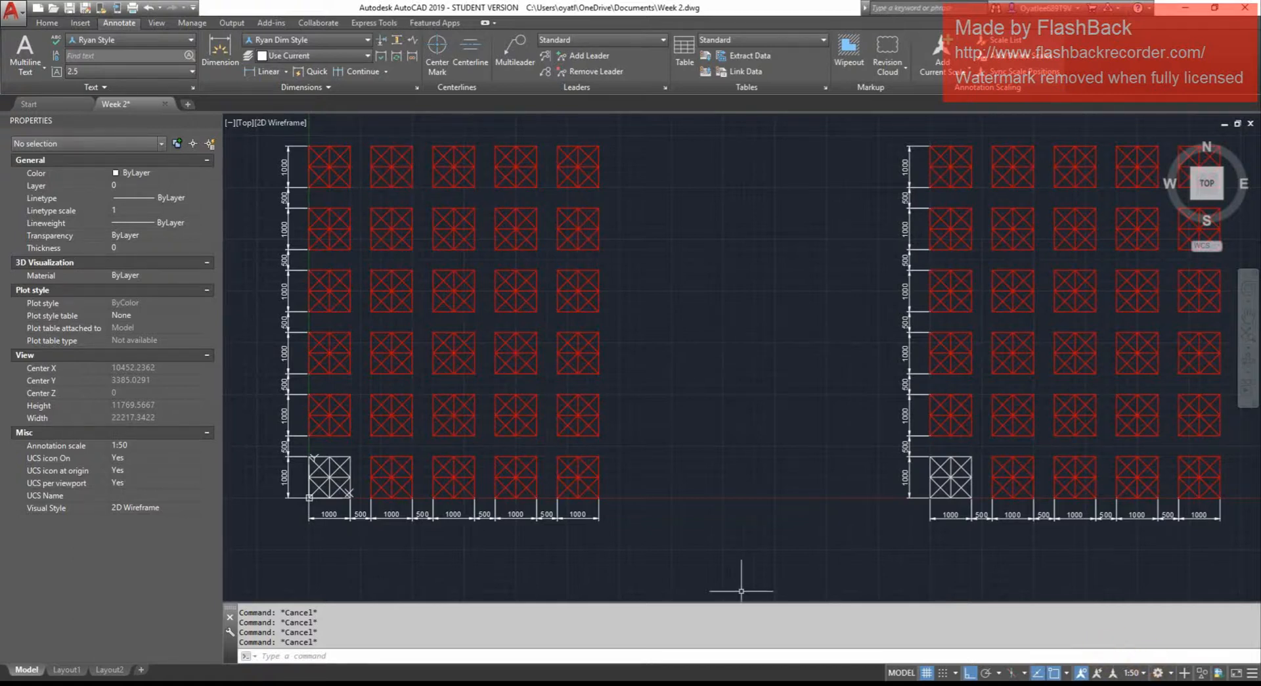
pyautogui.click(758, 456)
pyautogui.press('Escape')
pyautogui.press('Escape')
pyautogui.press('Escape')
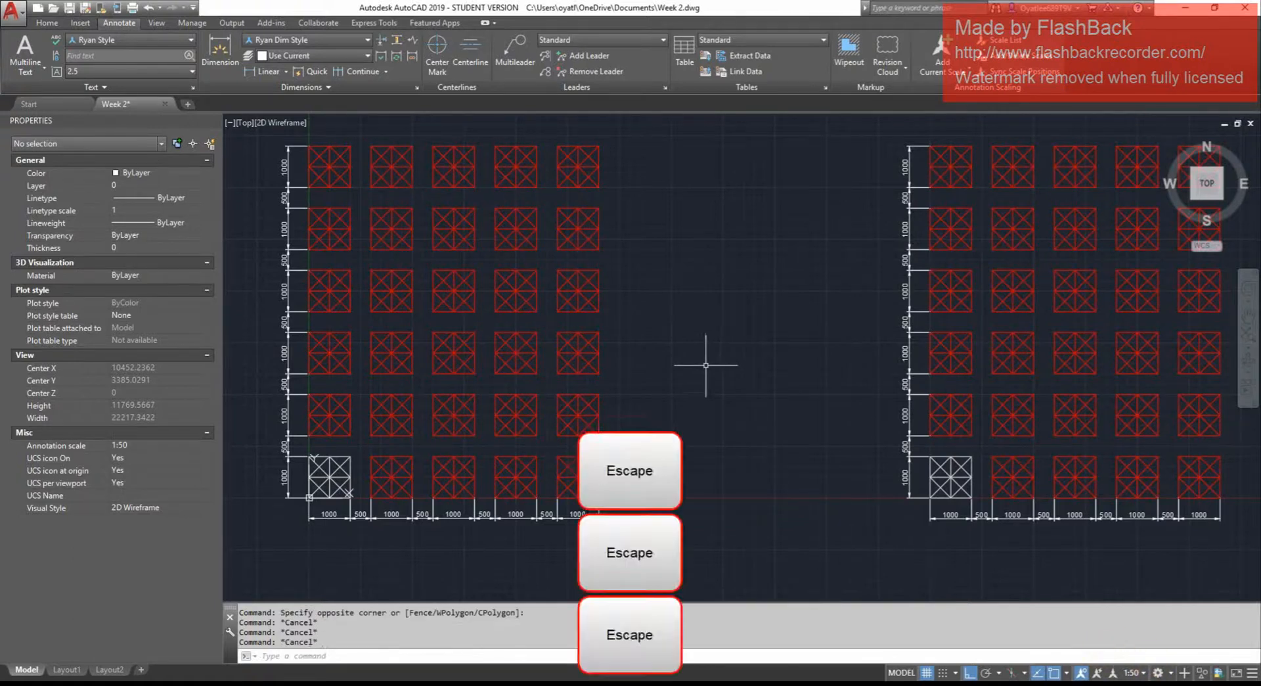
pyautogui.middleClick(710, 374)
pyautogui.middleClick(710, 374)
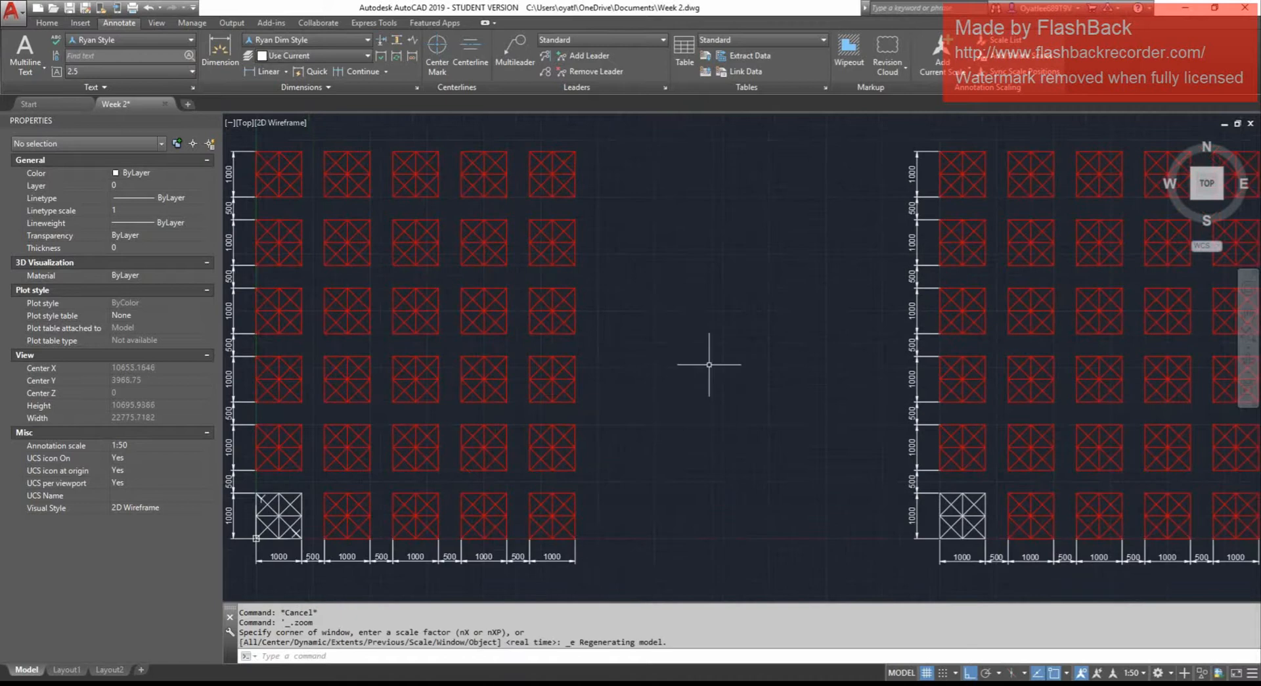